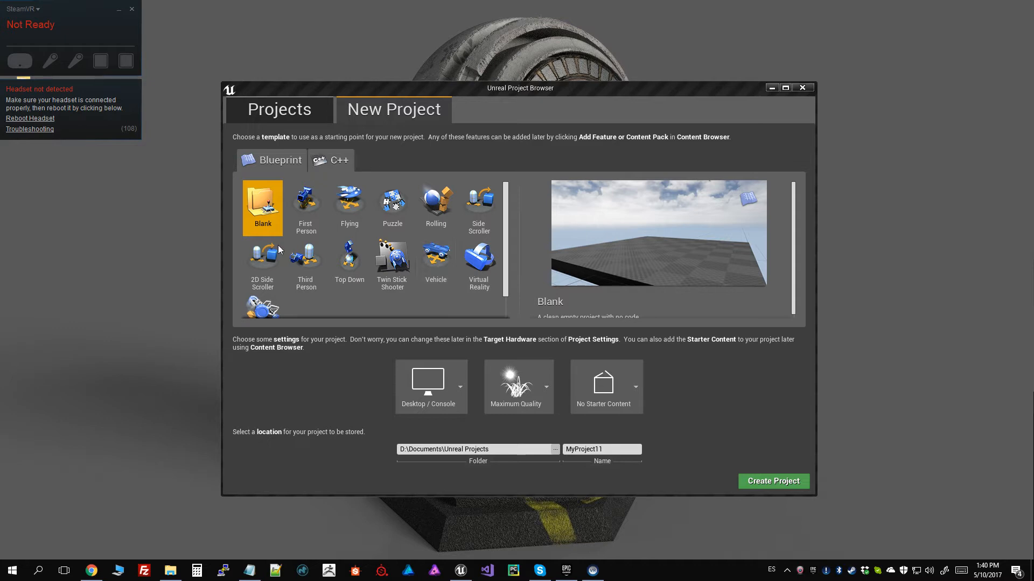
Step: Create the Blueprint project MyProject11 from the Third Person template with no starter content
click(304, 247)
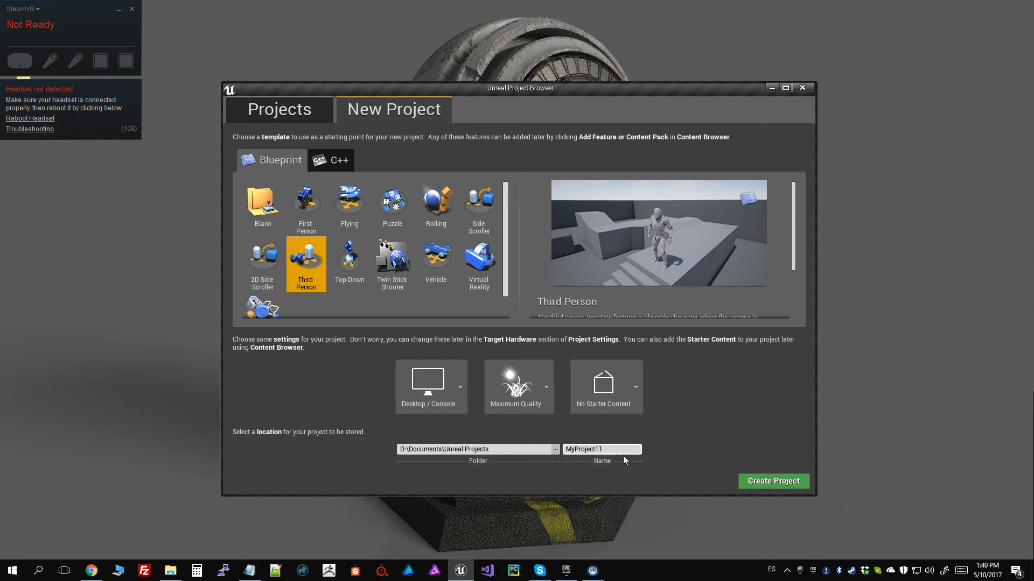
click(768, 482)
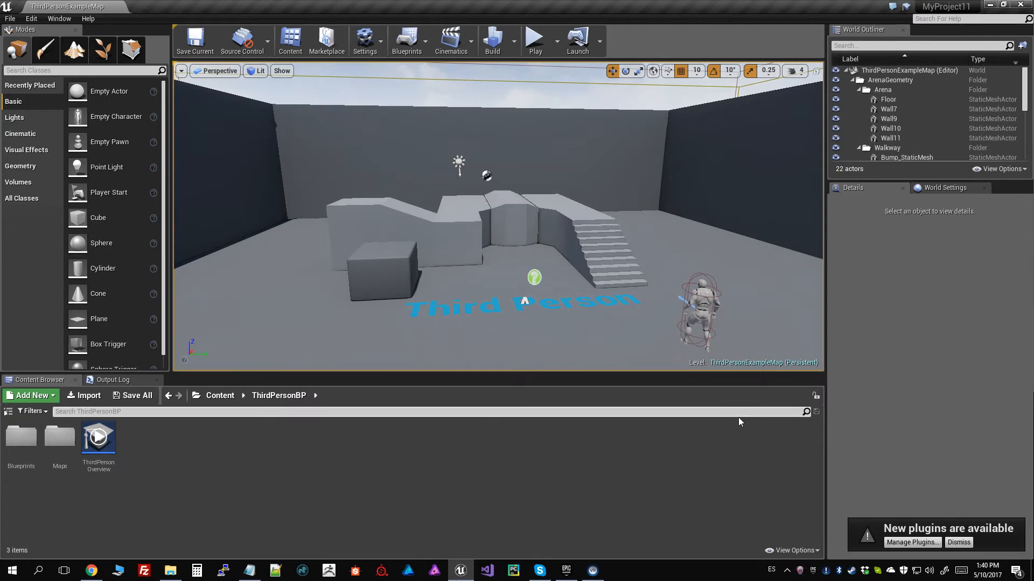
Step: Review the newly available plugins, including Substance, and close the plugin list
click(912, 542)
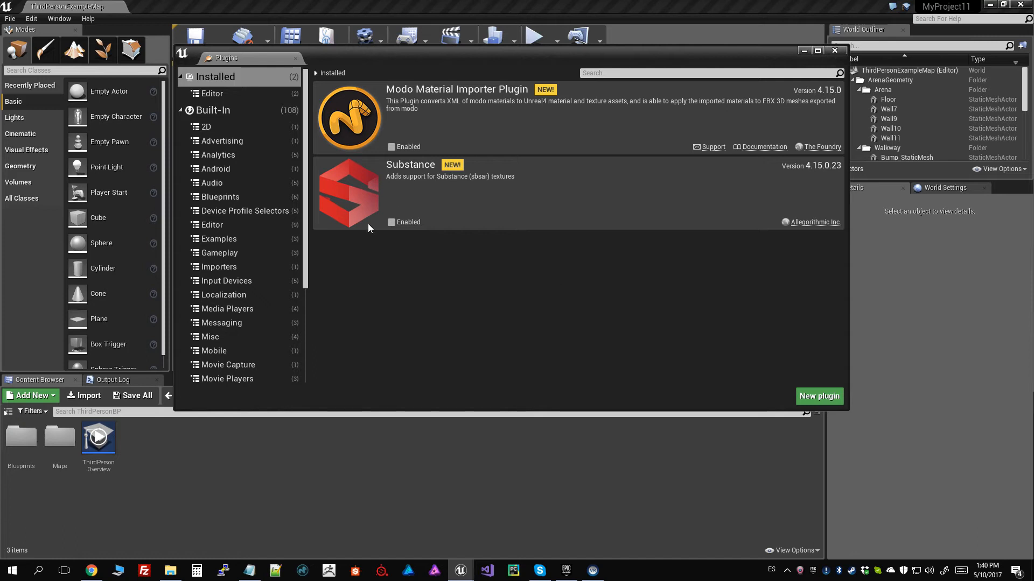
click(391, 222)
click(834, 50)
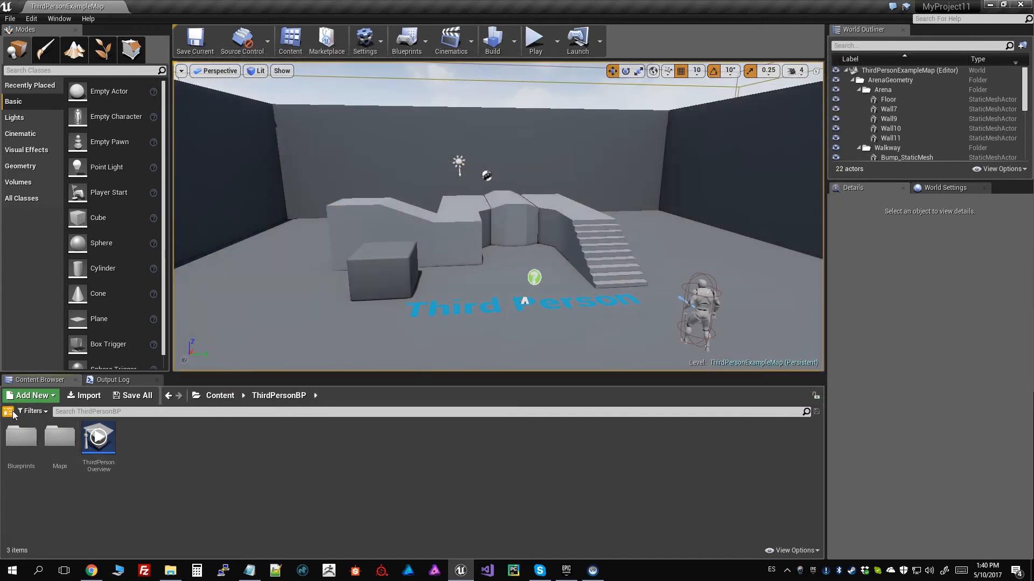
Step: Show the folder tree in the Content Browser and reveal the project's Content folder in File Explorer
click(8, 412)
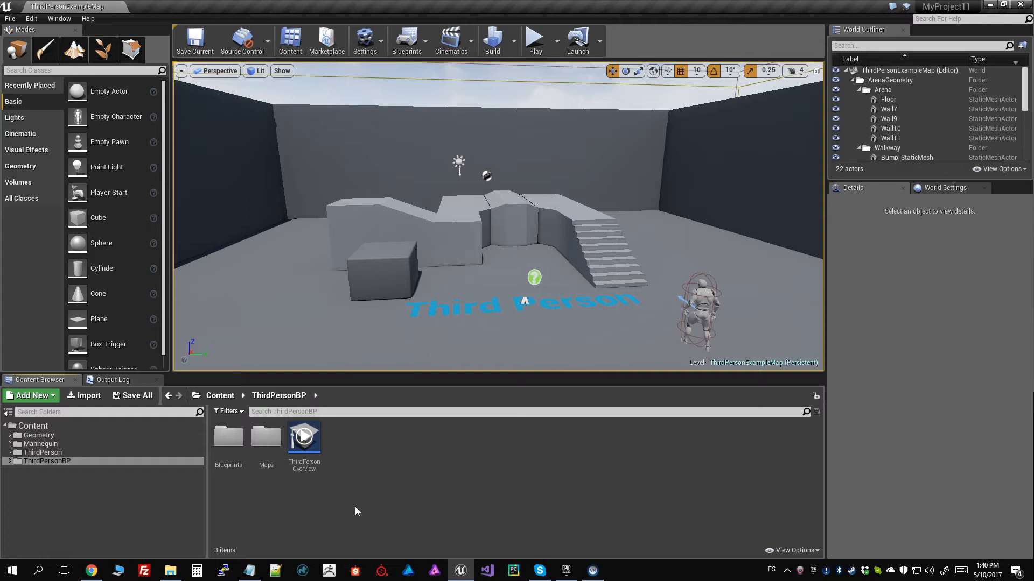
click(32, 426)
right_click(33, 430)
click(81, 290)
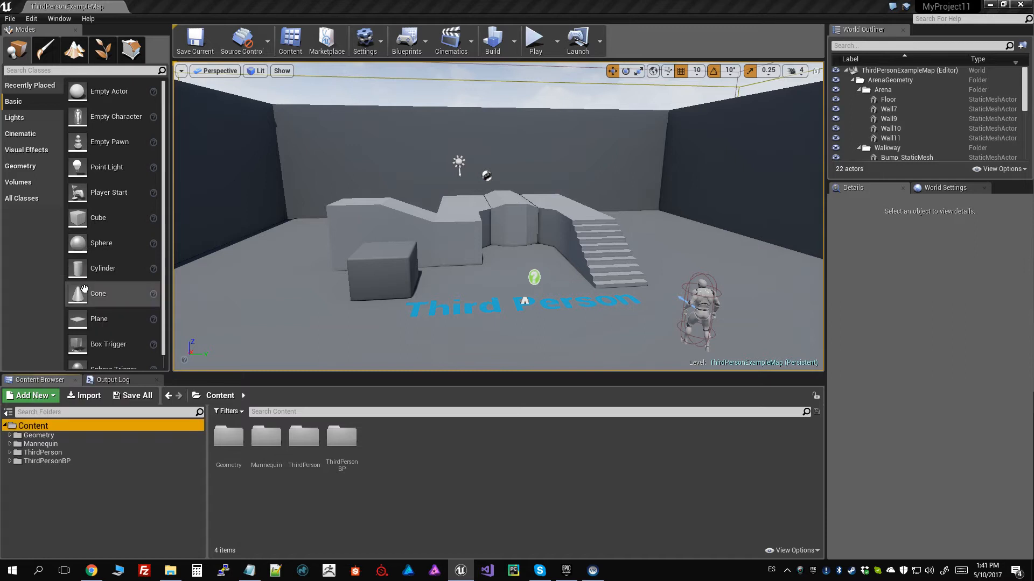
Step: Copy the UniversalKatana folder from the downloaded UniversalKatana_Project's Content folder into MyProject11's Content folder and return to the Unreal editor
click(169, 571)
click(134, 529)
click(601, 157)
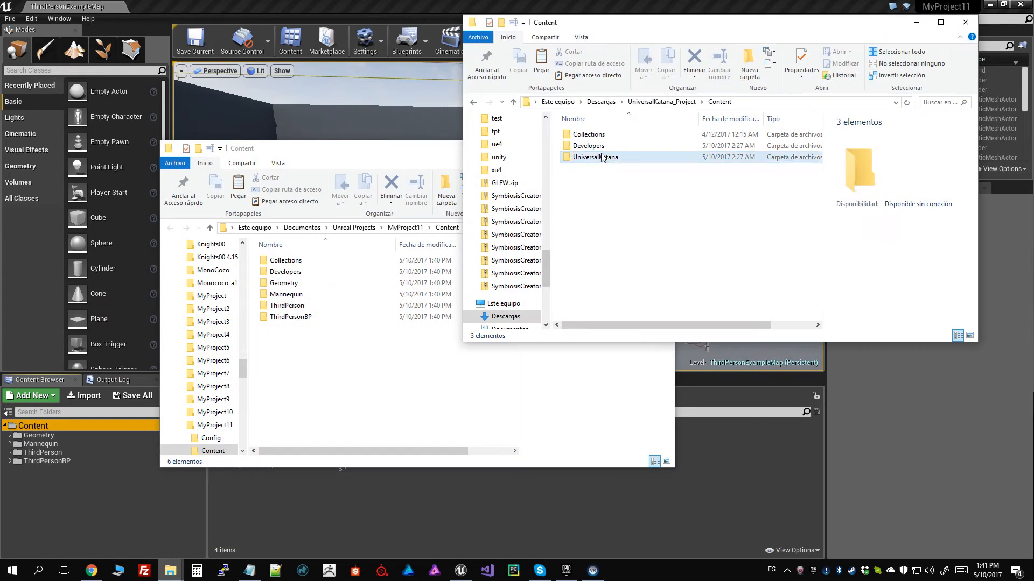
drag(602, 157, 304, 388)
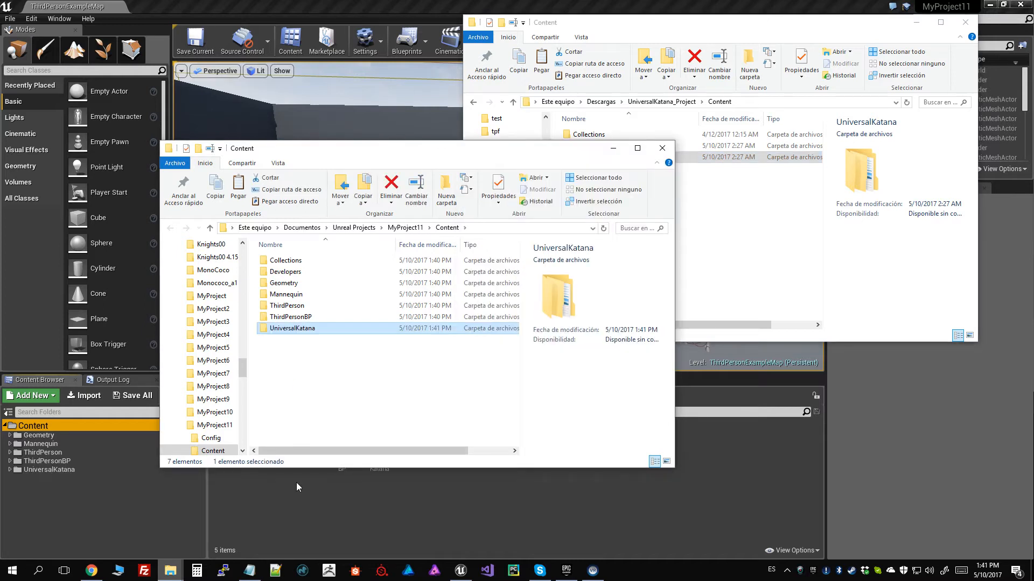
click(273, 506)
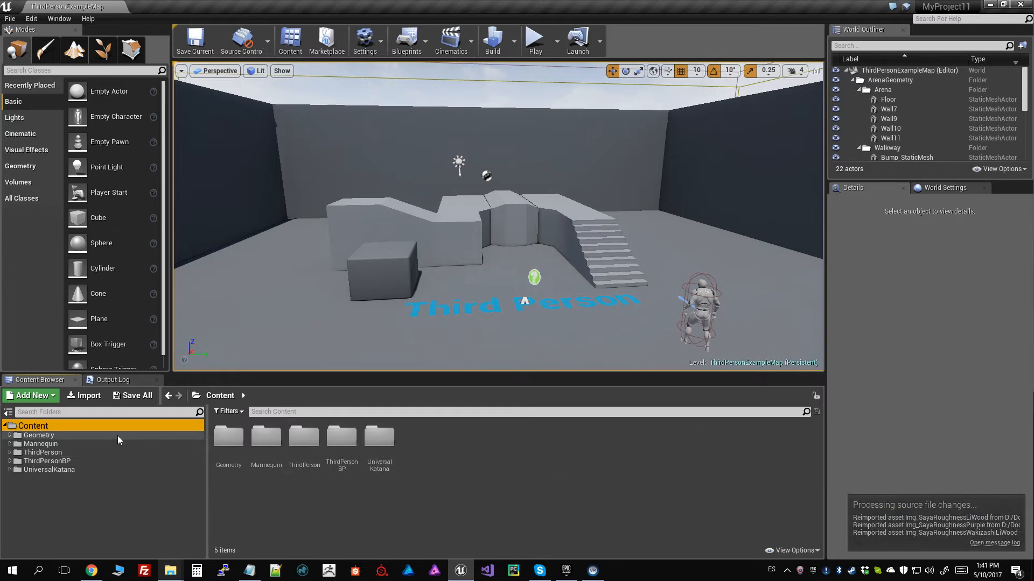
Step: Compare the UniversalKatana subfolders in the editor with those on disk, inspecting the .sbsar files in the Substances folder
click(10, 470)
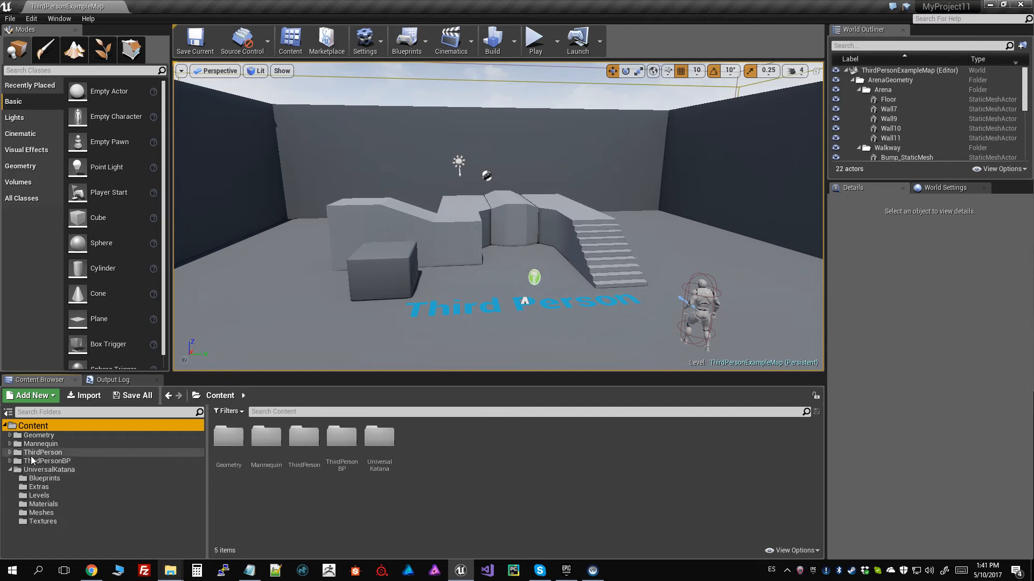
click(48, 469)
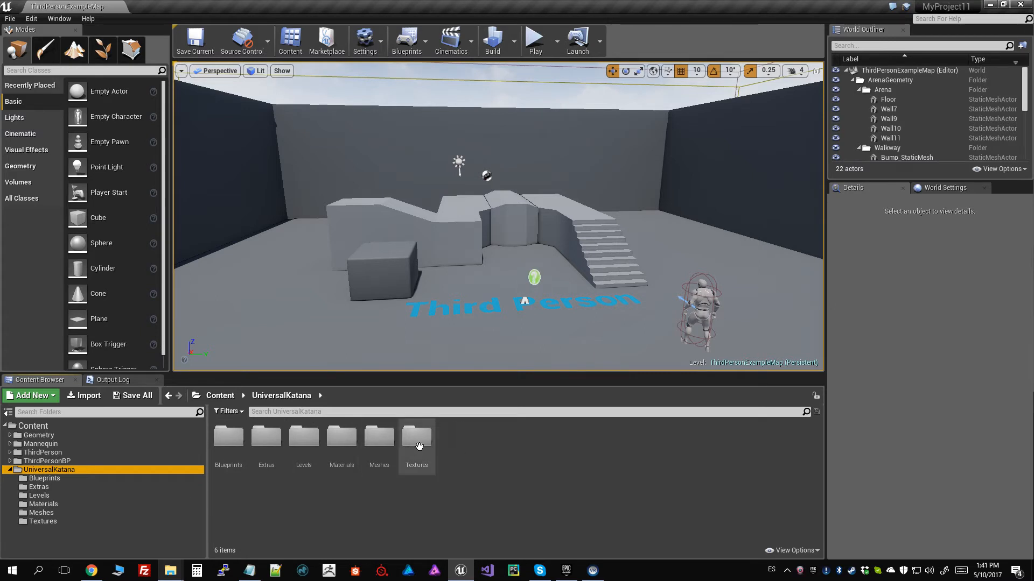
mouse_move(170, 571)
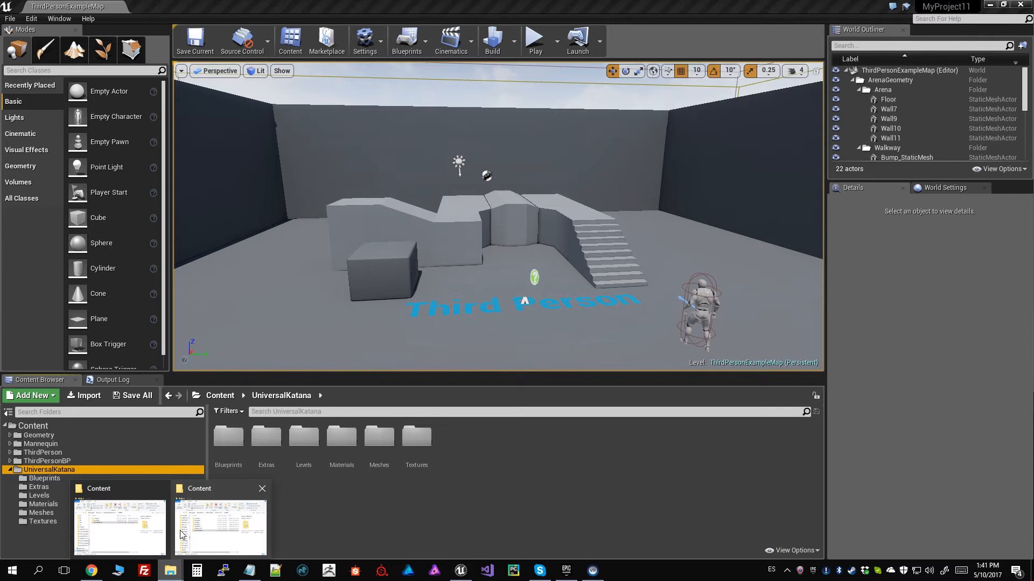
click(202, 532)
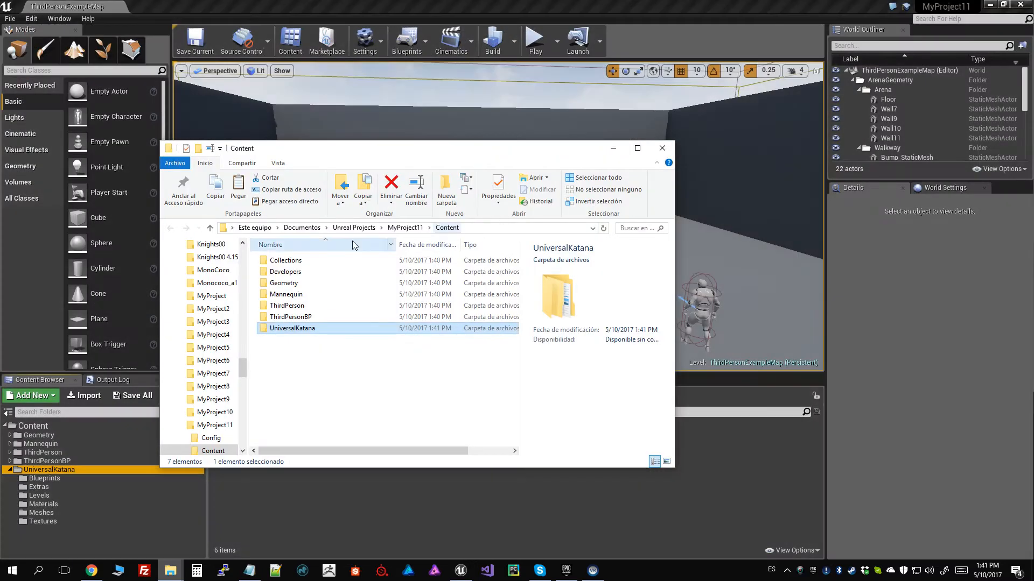
double_click(301, 329)
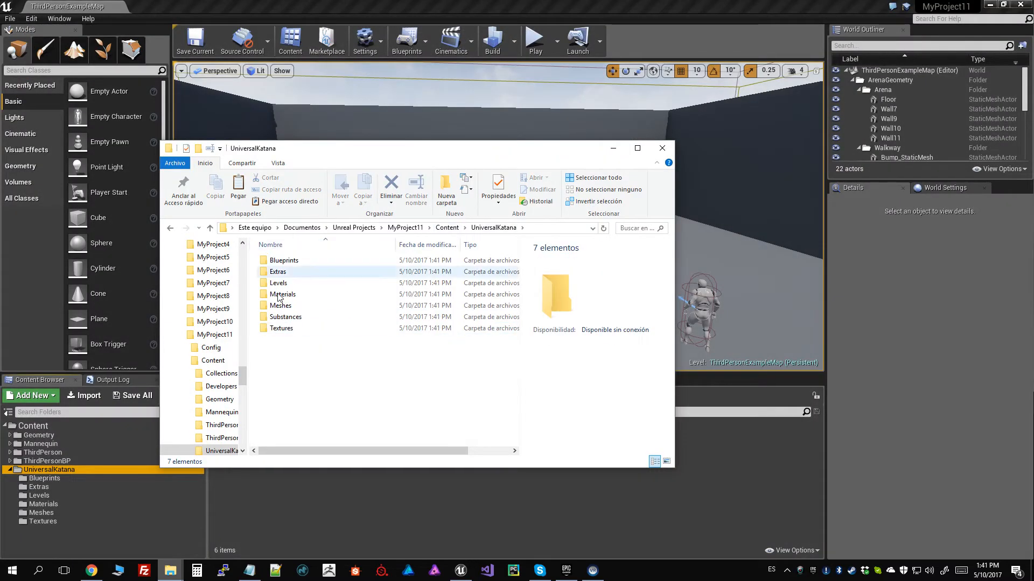
double_click(300, 318)
drag(345, 333, 268, 250)
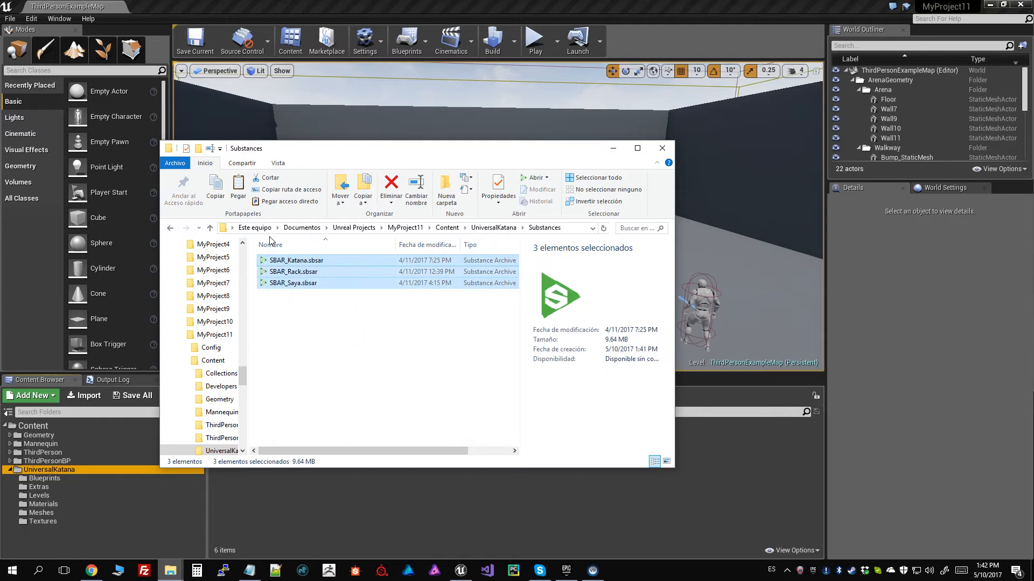
click(347, 347)
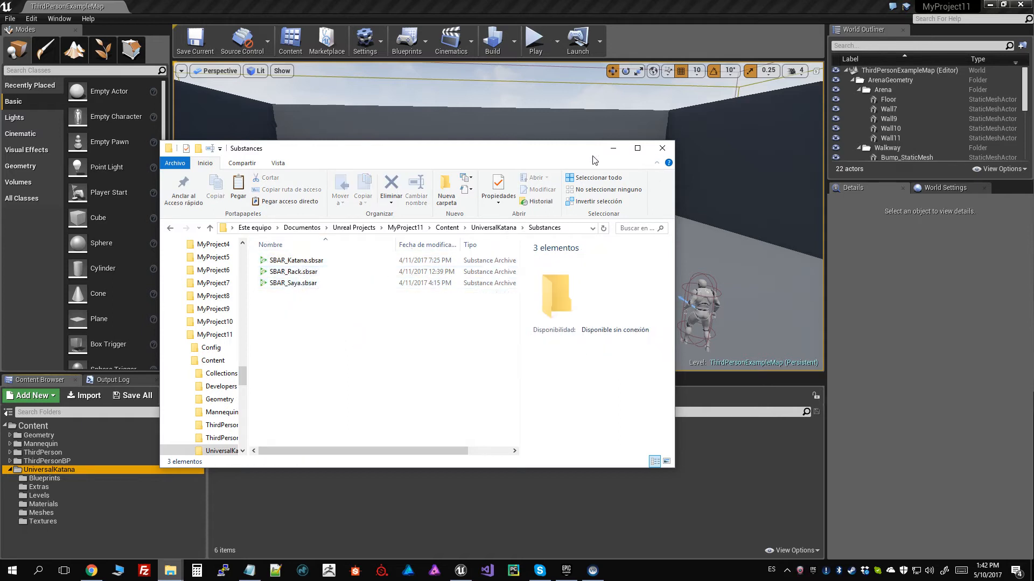
click(613, 149)
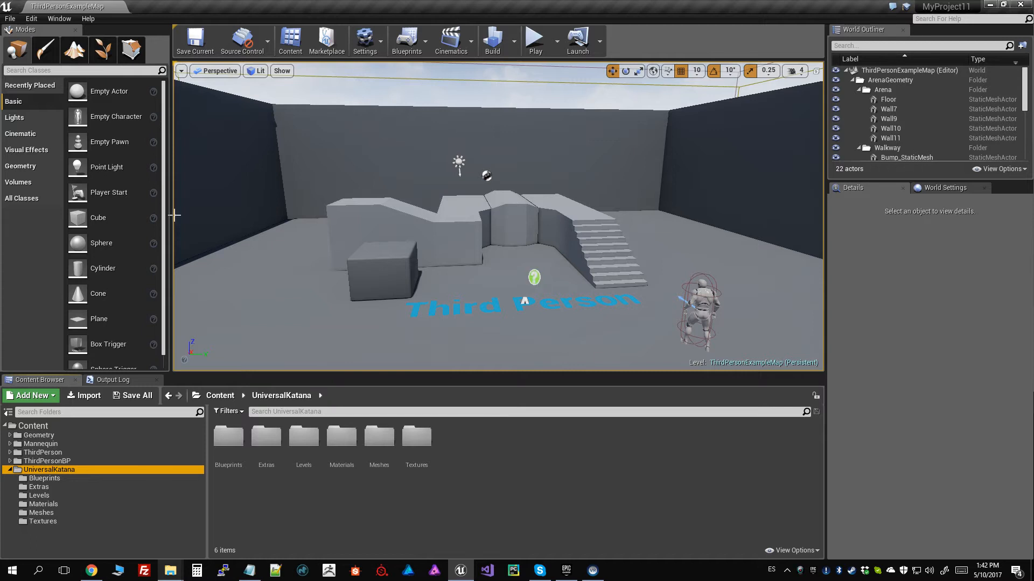
Step: Enable the Substance plugin, restart the editor to apply it, and close the plugin list
click(31, 18)
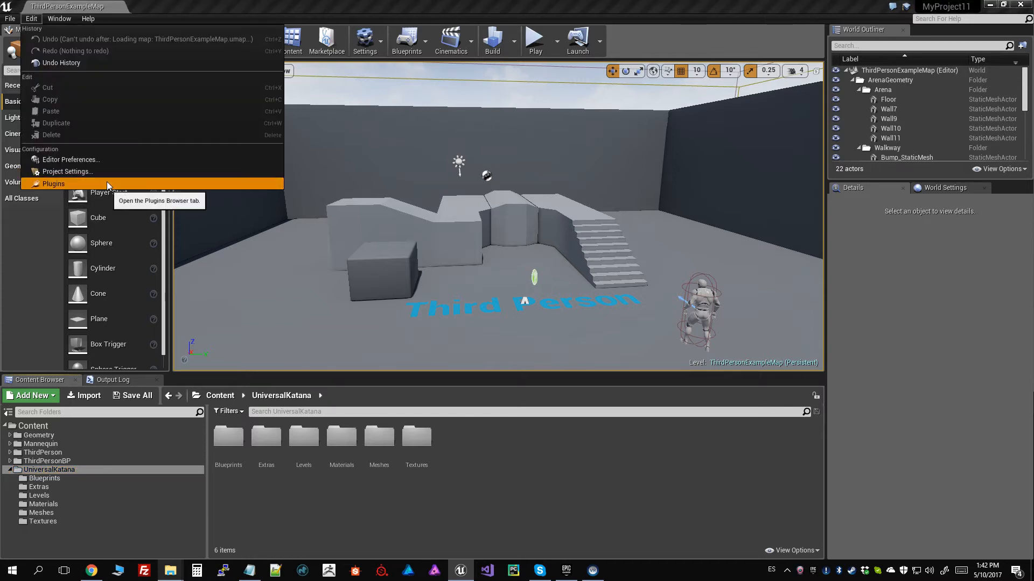
click(107, 182)
click(390, 223)
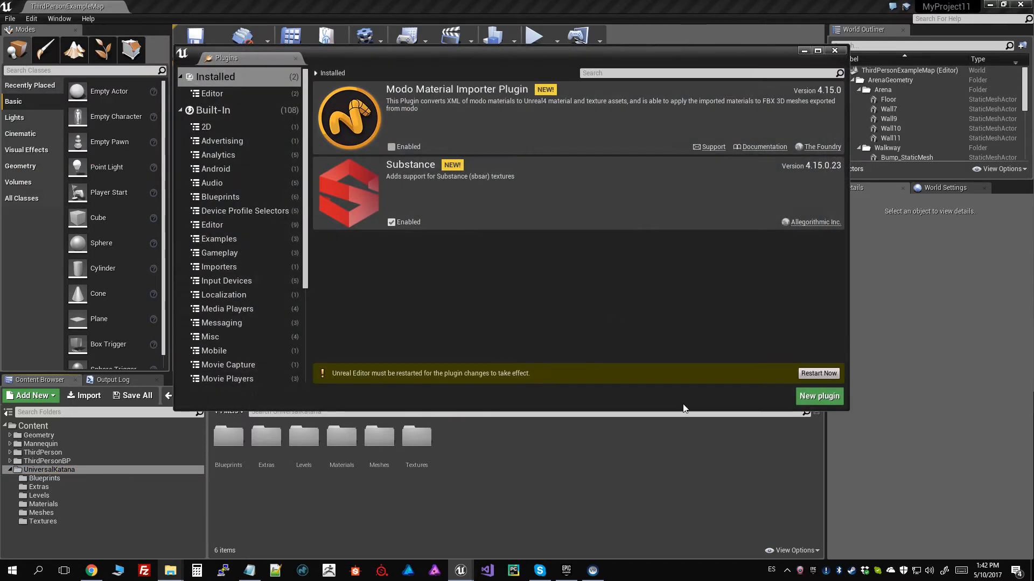
click(818, 373)
click(579, 383)
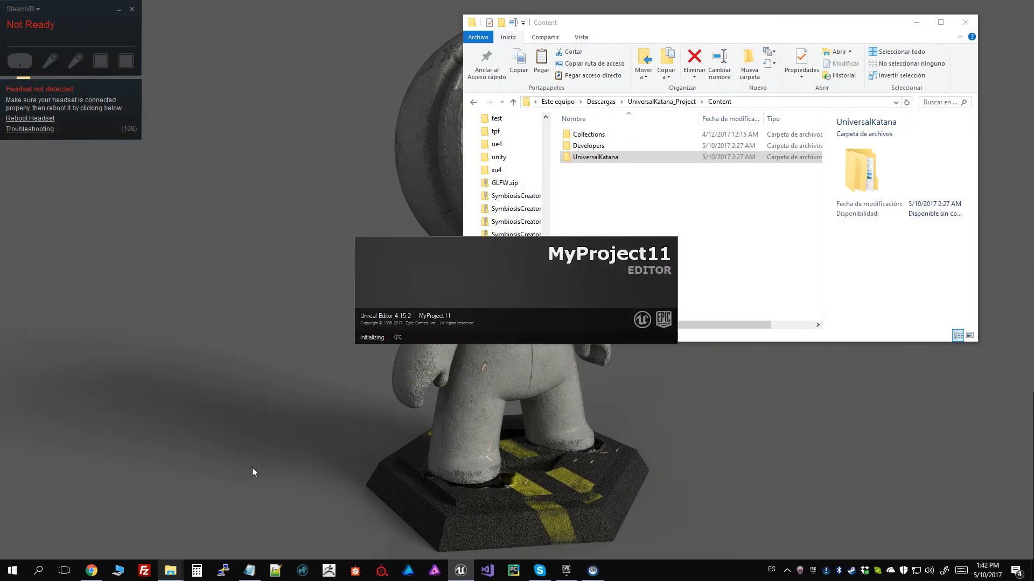
mouse_move(174, 579)
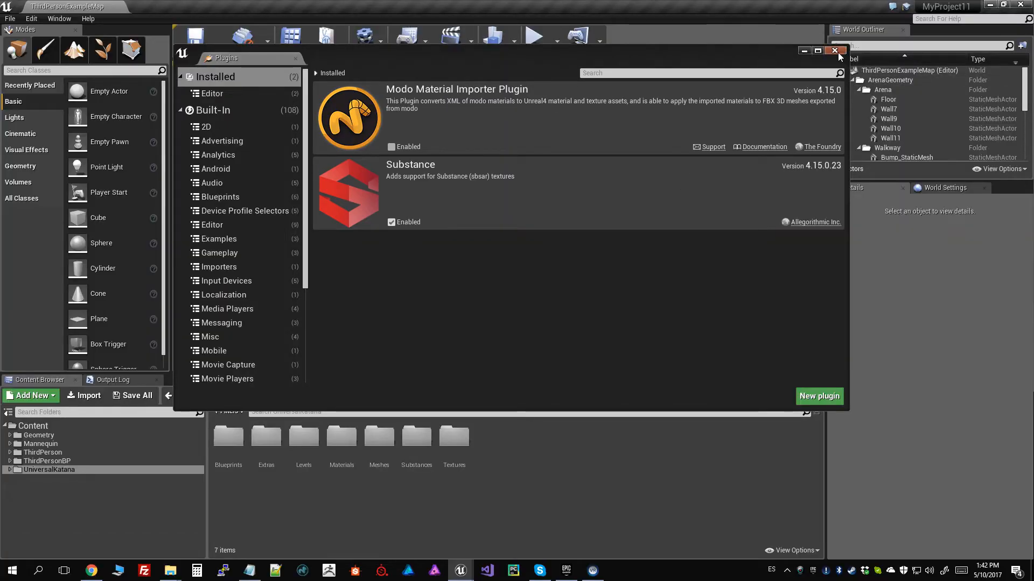
click(835, 51)
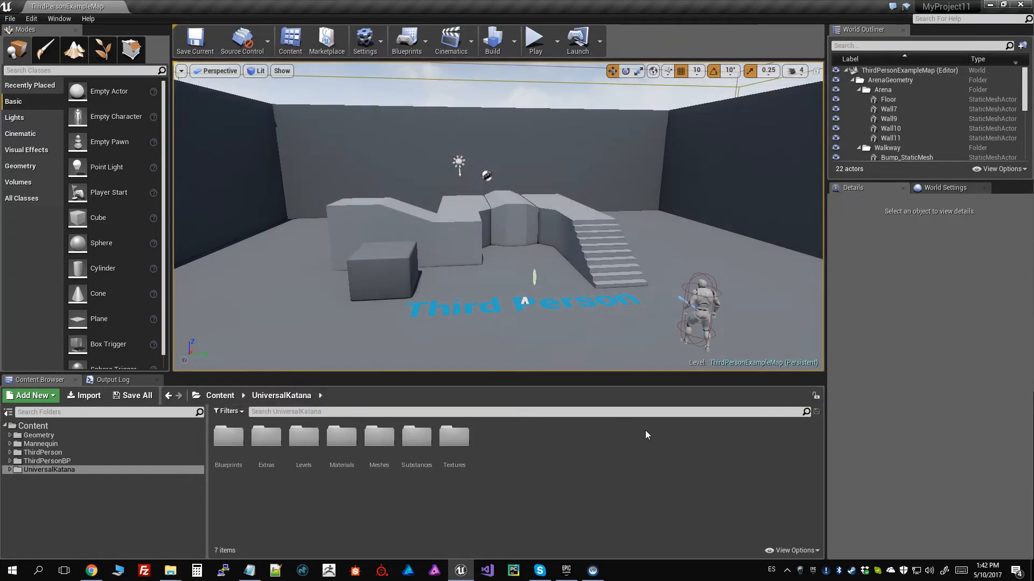
Step: Select SBAR_Katana.sbsar, SBAR_Rack.sbsar and SBAR_Saya.sbsar for import into the UniversalKatana/Substances folder
click(10, 469)
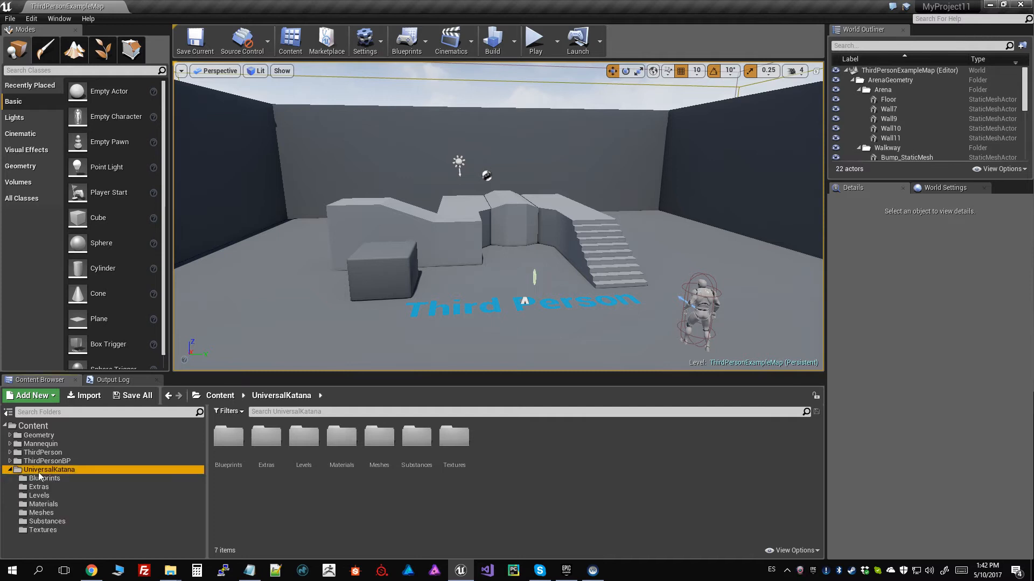
click(49, 522)
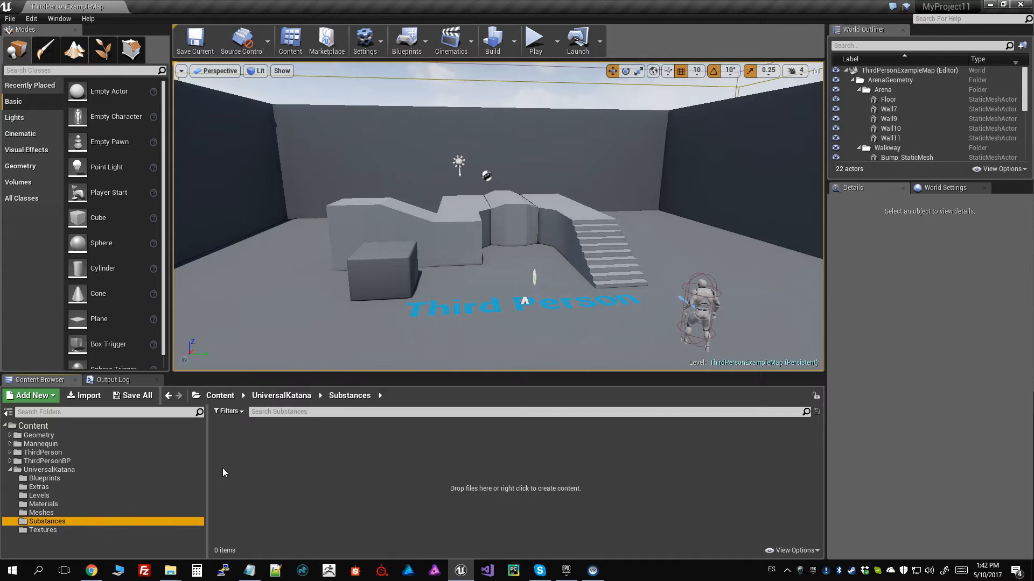
click(78, 395)
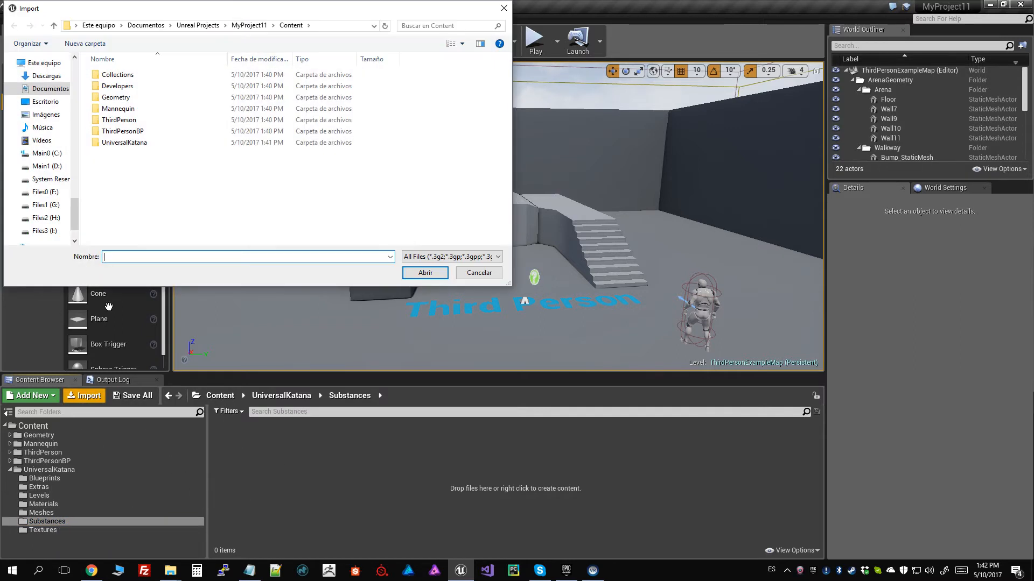
double_click(125, 142)
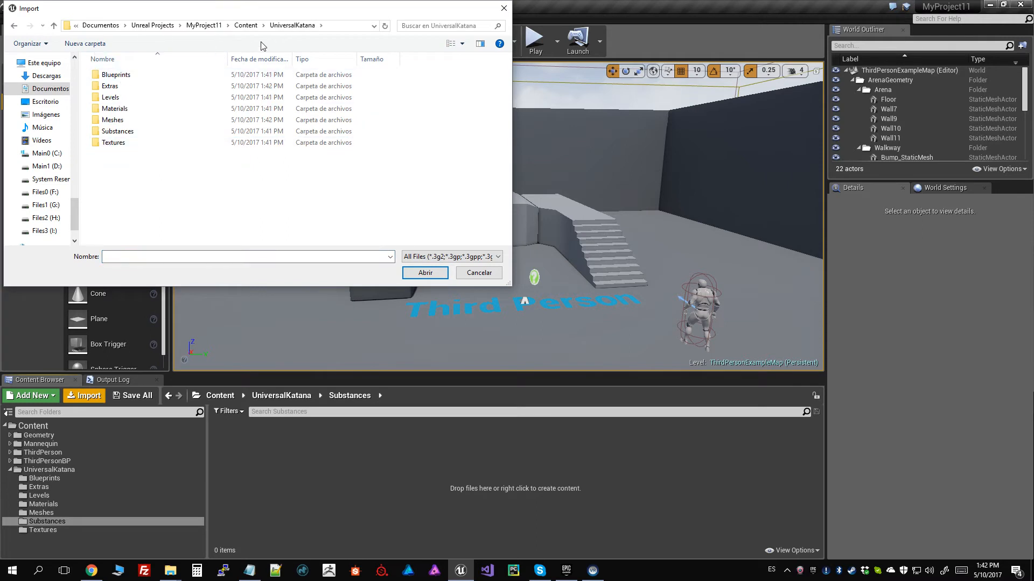
double_click(126, 132)
key(ctrl+a)
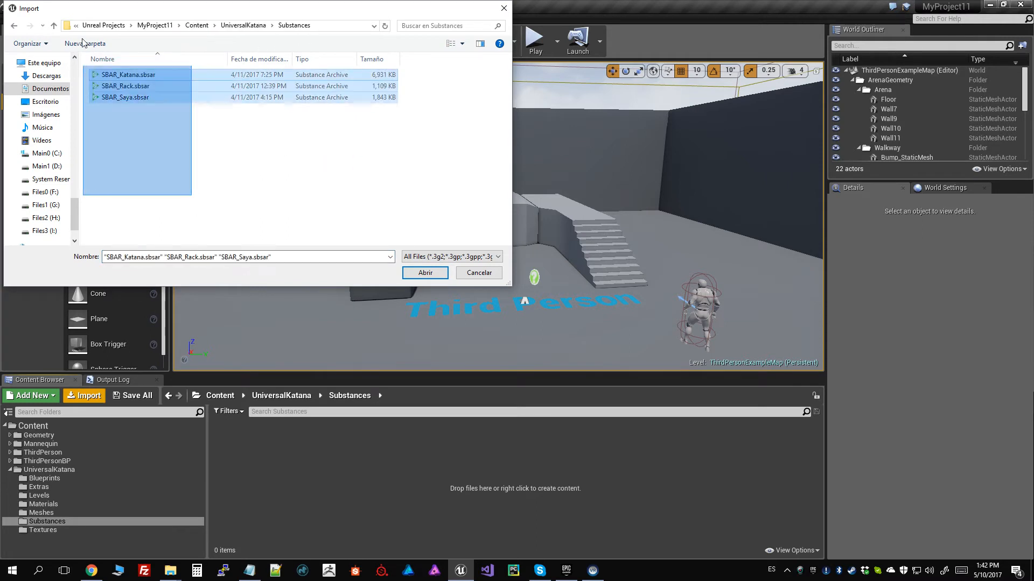
click(422, 275)
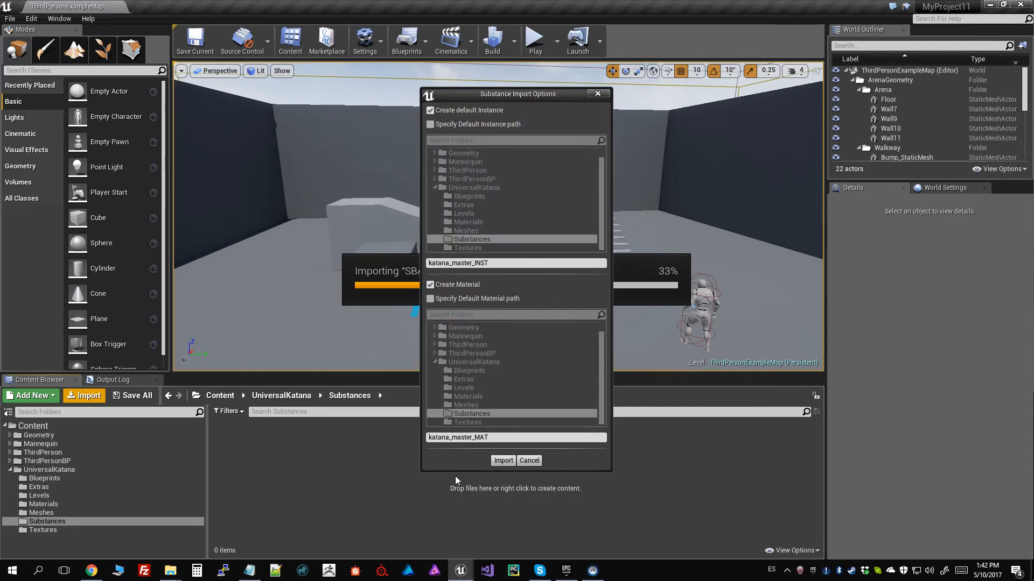
Step: Accept the default import options for the katana, rack and saya substances, creating a default instance and material for each
click(502, 462)
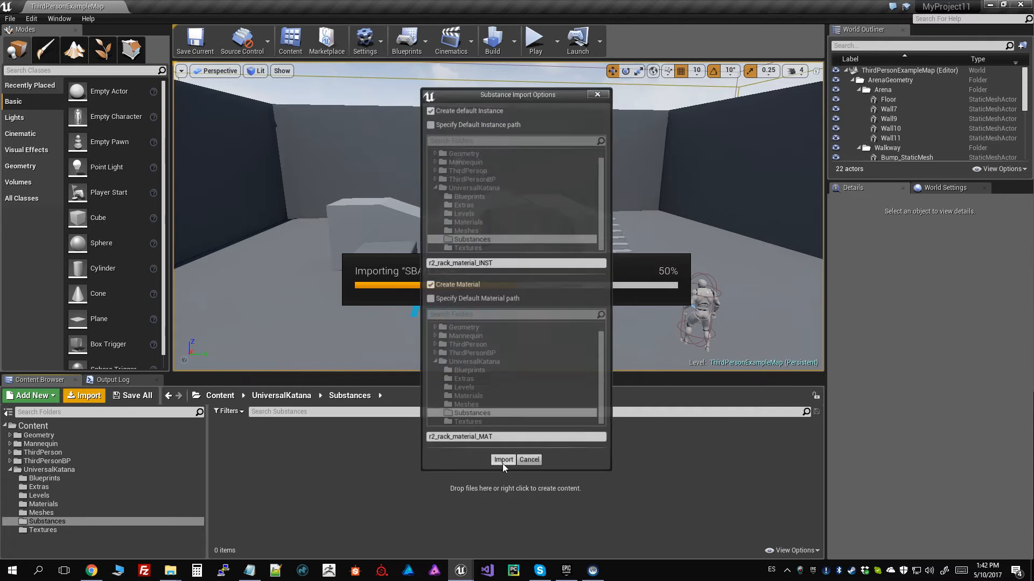
click(503, 462)
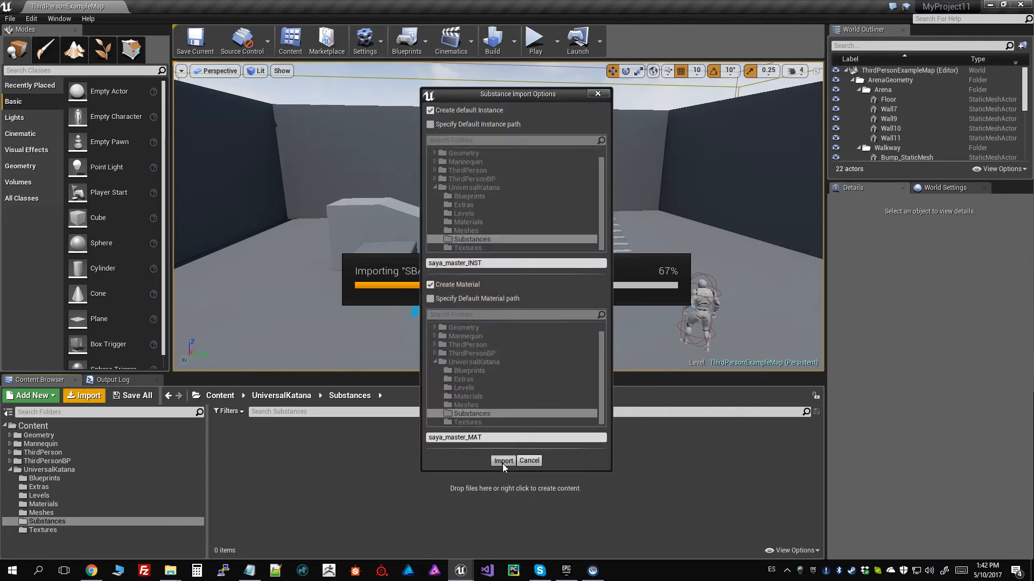
click(503, 462)
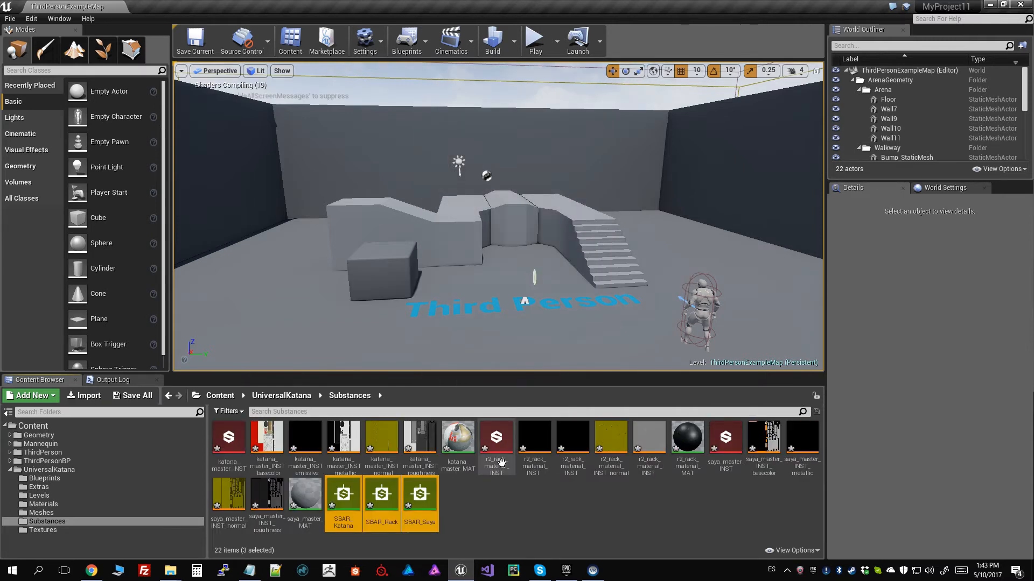
click(568, 521)
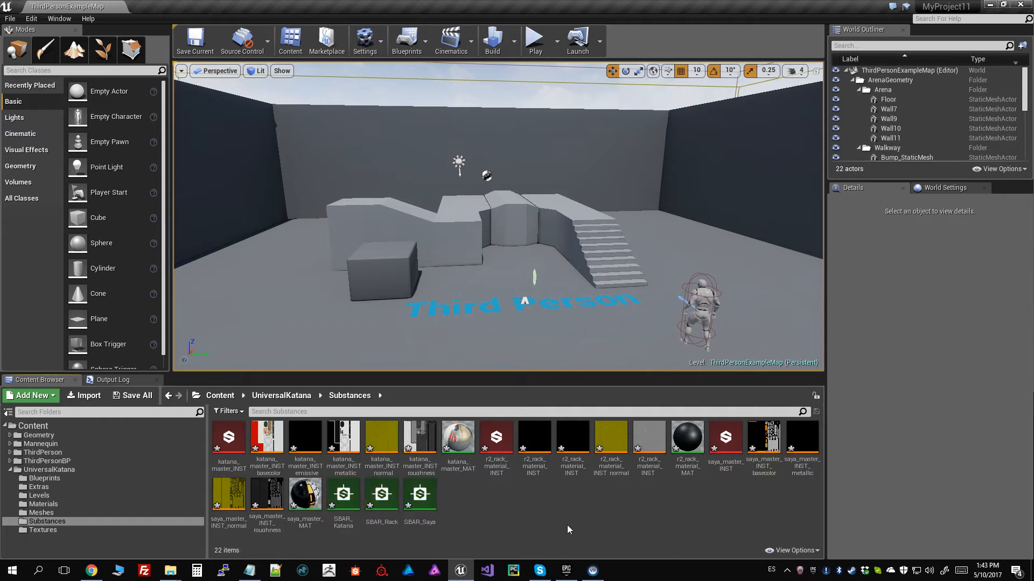
Step: Delete the generated instances, textures and materials from the Substances folder, keeping SBAR_Katana, SBAR_Rack and SBAR_Saya, and save those three
click(228, 440)
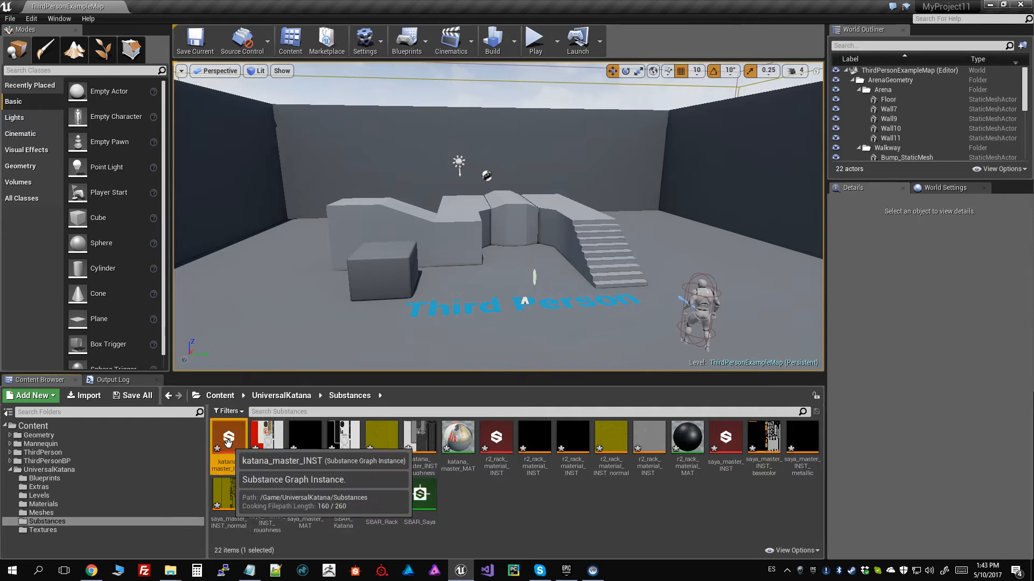
shift+click(305, 494)
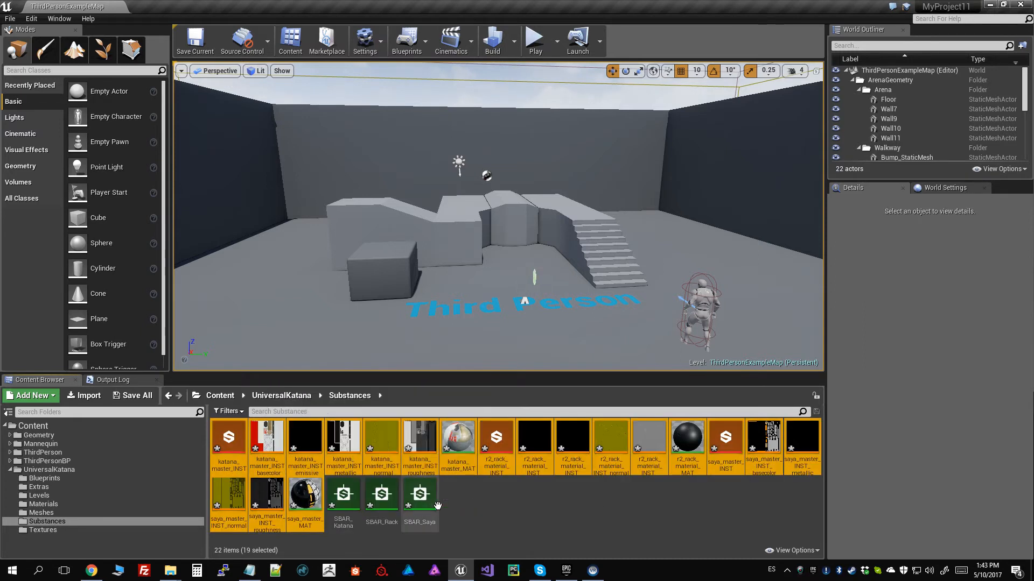
key(Delete)
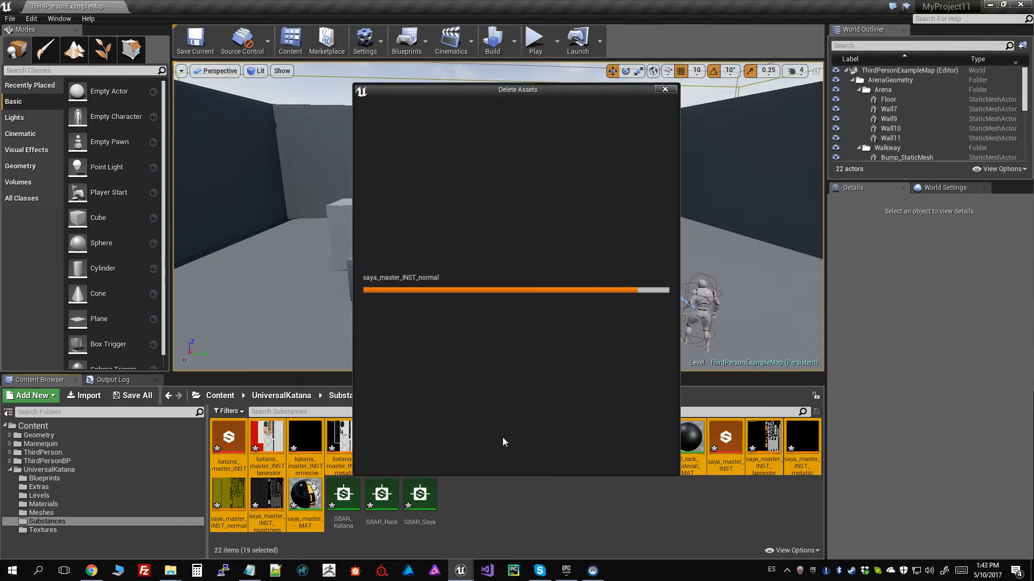
click(460, 457)
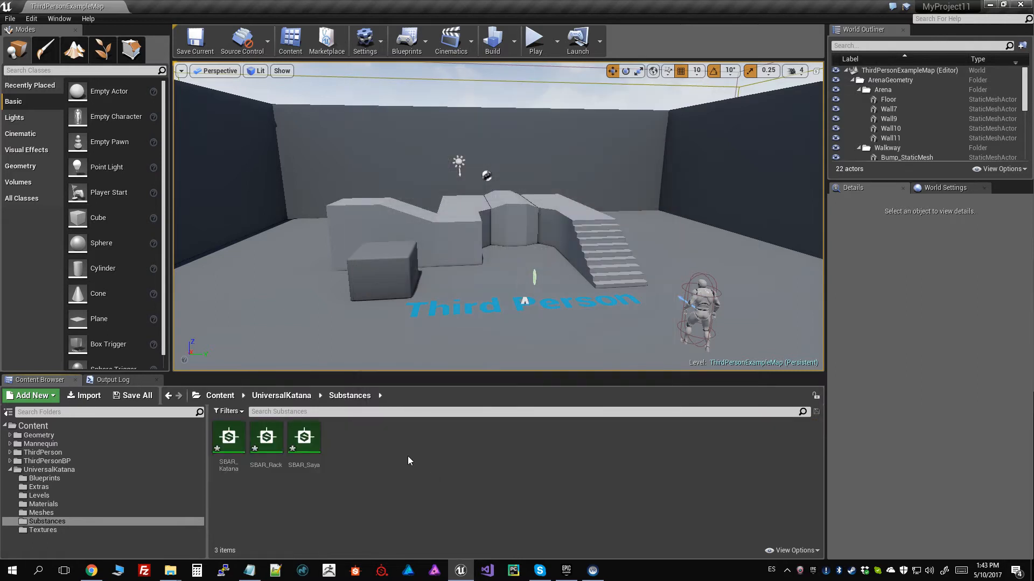
click(127, 396)
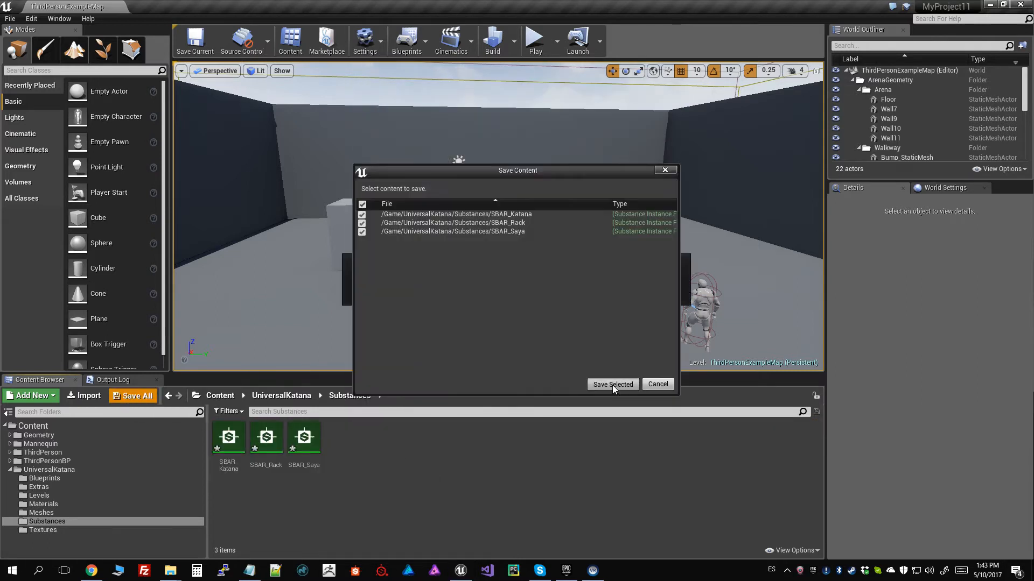
click(613, 385)
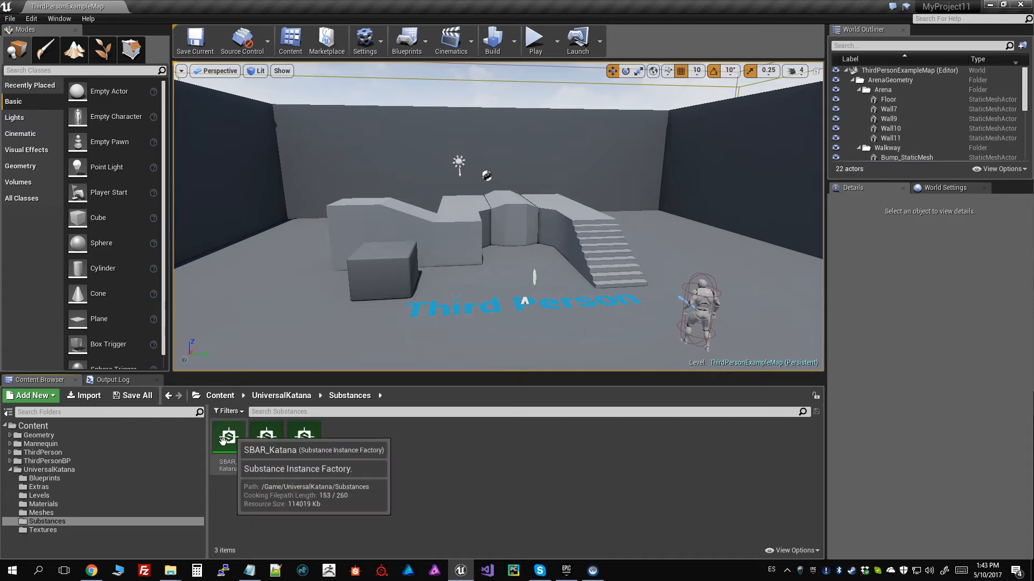
Step: Create a katana_master graph instance from SBAR_Katana, naming the instance Substance_Katana1 and its material Material_Katana1
click(237, 446)
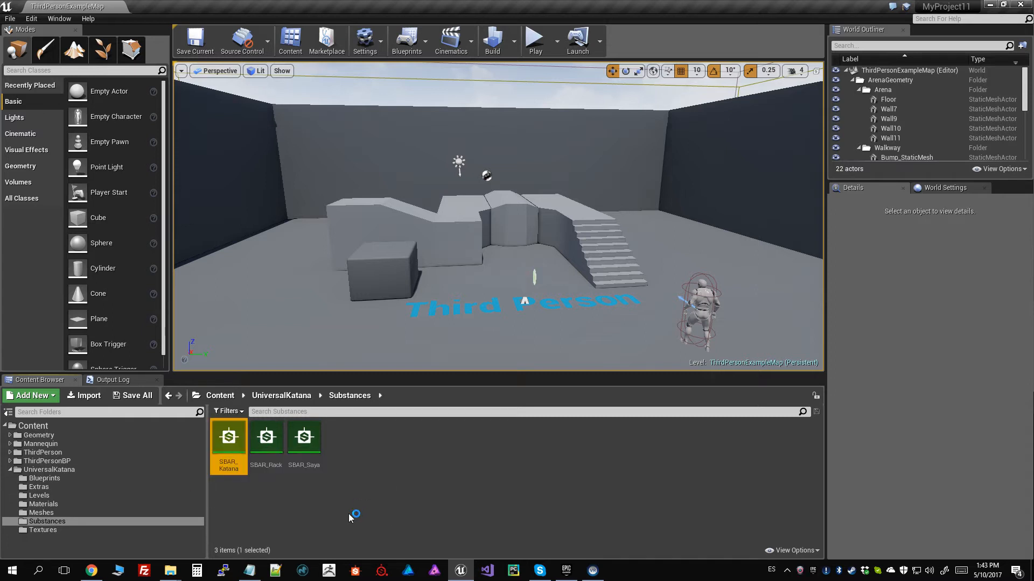
right_click(240, 449)
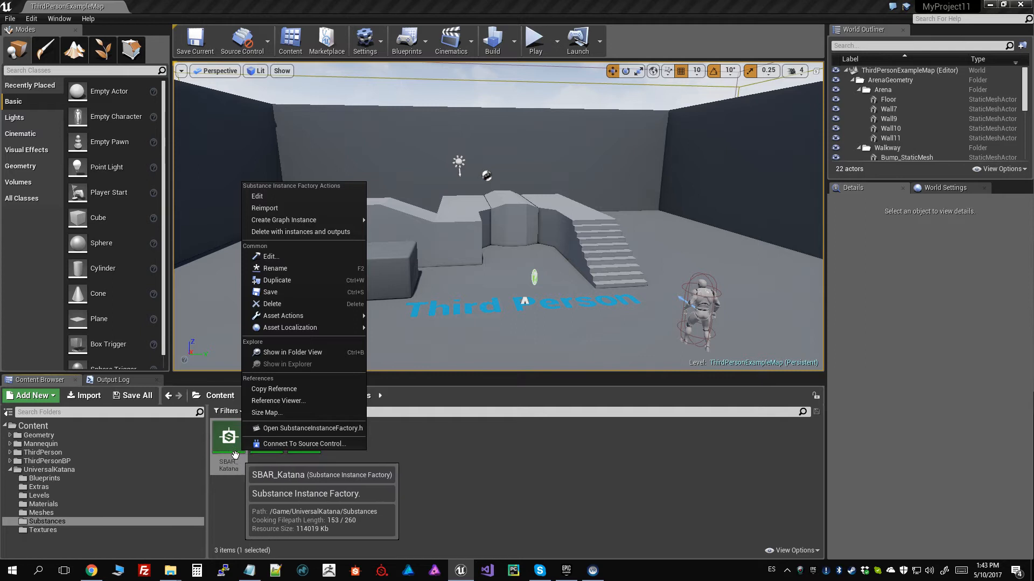
mouse_move(338, 224)
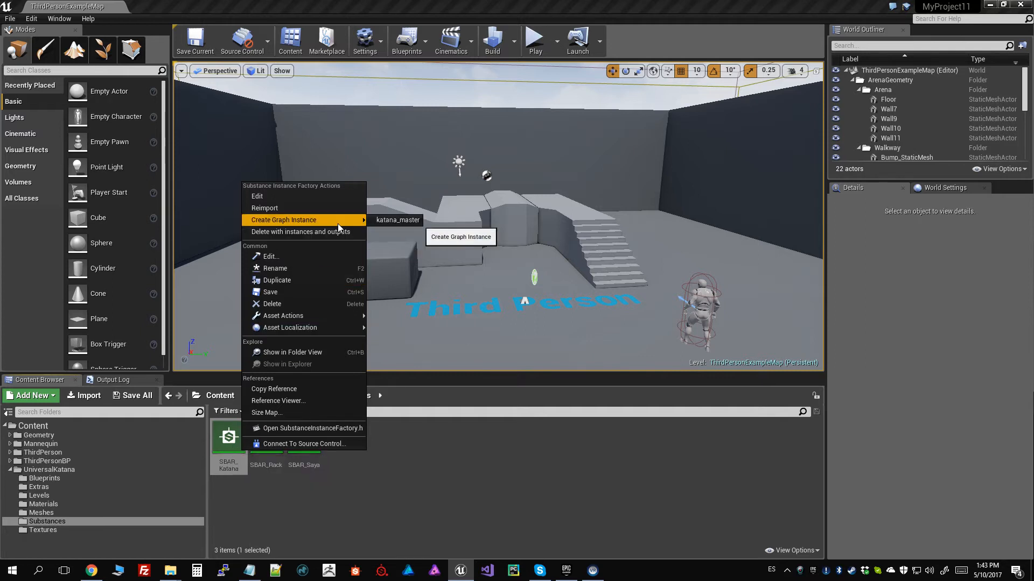
click(411, 221)
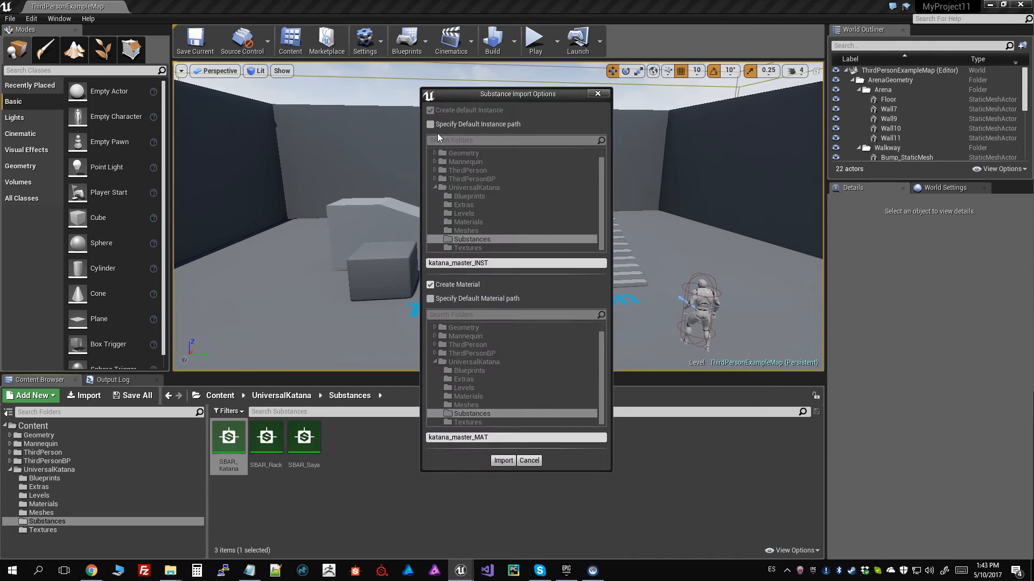
drag(516, 263, 348, 262)
text(S)
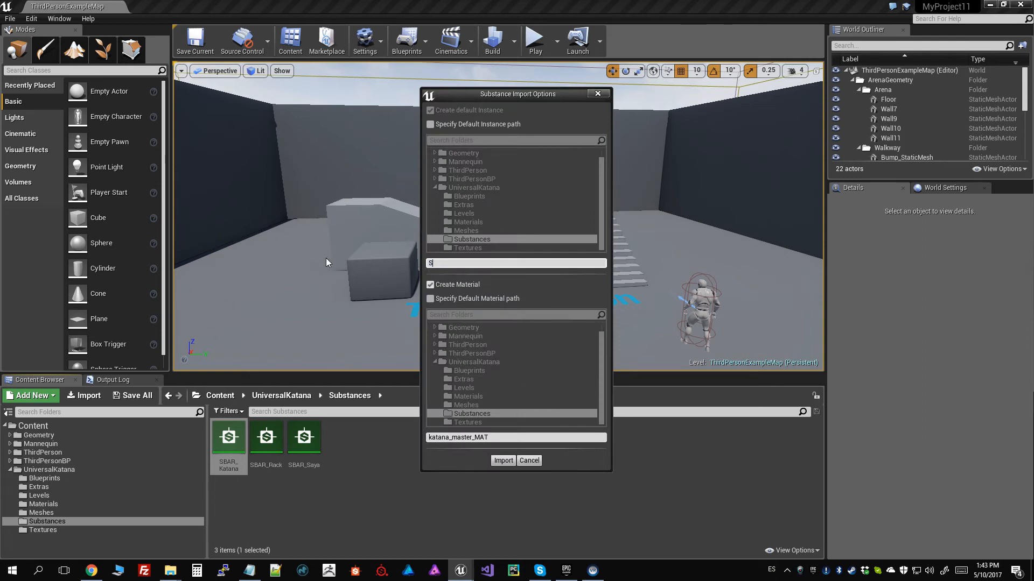
text(ubstance_Katana1)
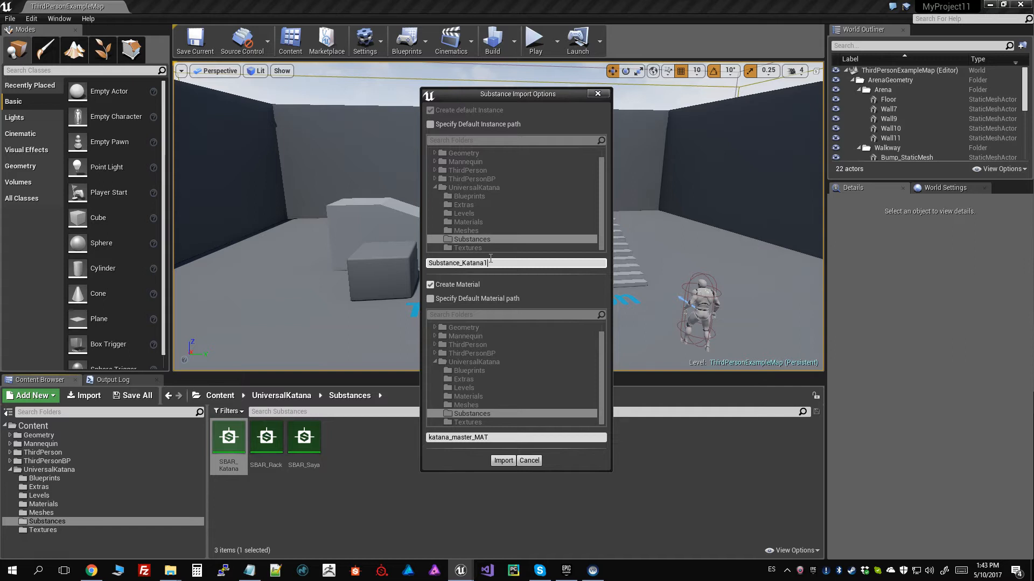
click(431, 438)
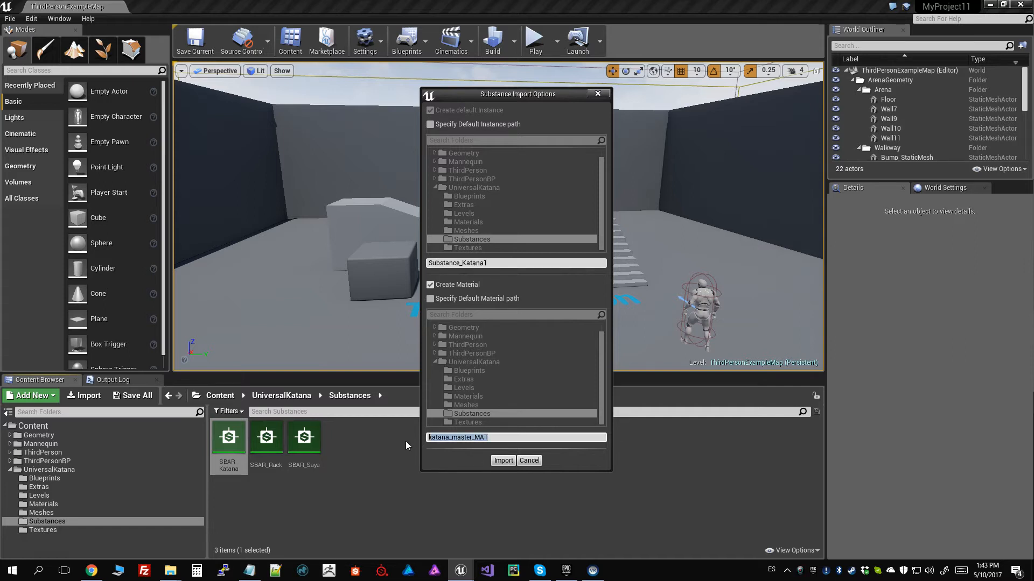
text(Mat)
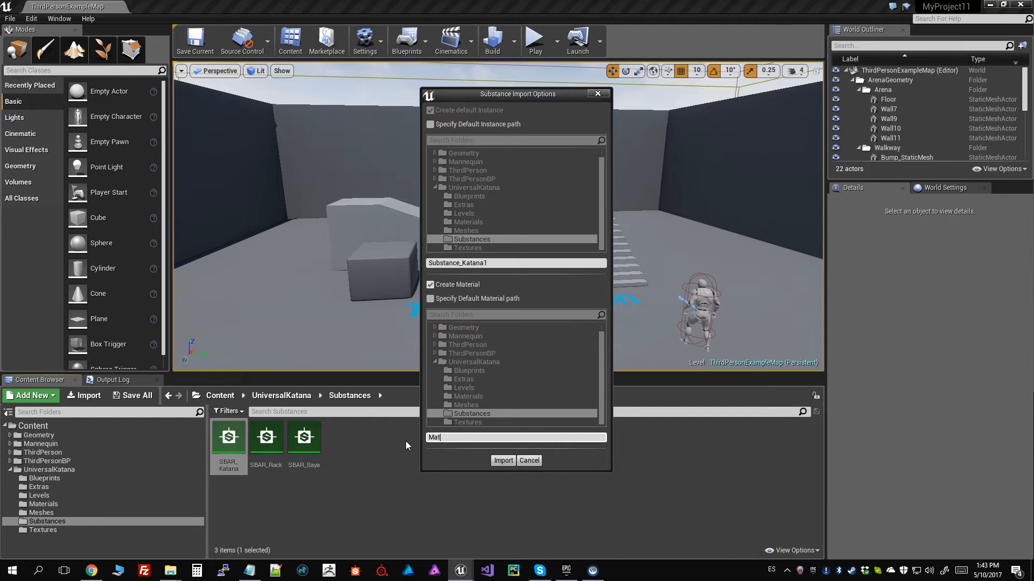
text(erial_Katana1)
click(509, 463)
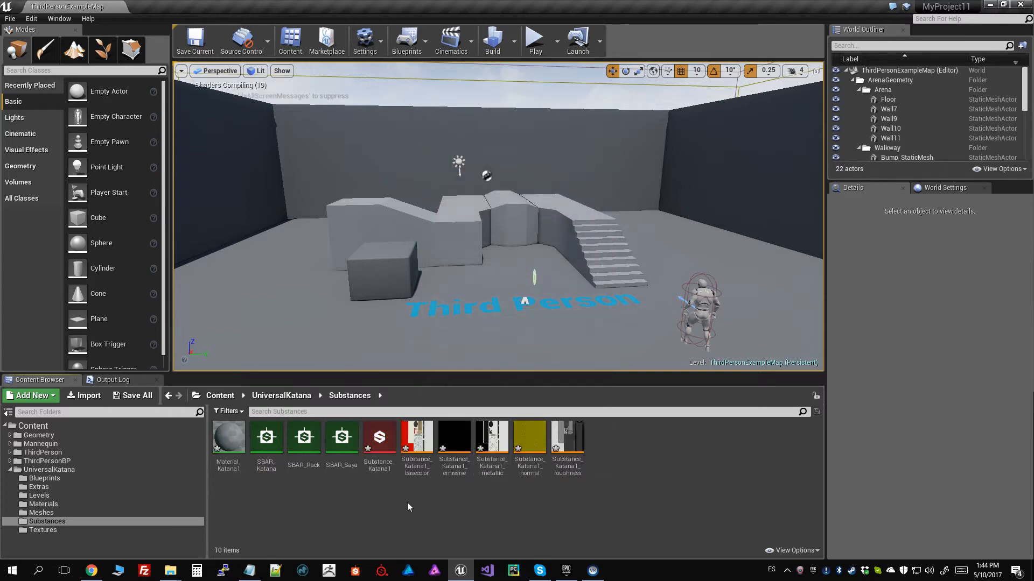
Step: Open Material_Katana1 to examine its texture connections, and close it without changes
click(387, 446)
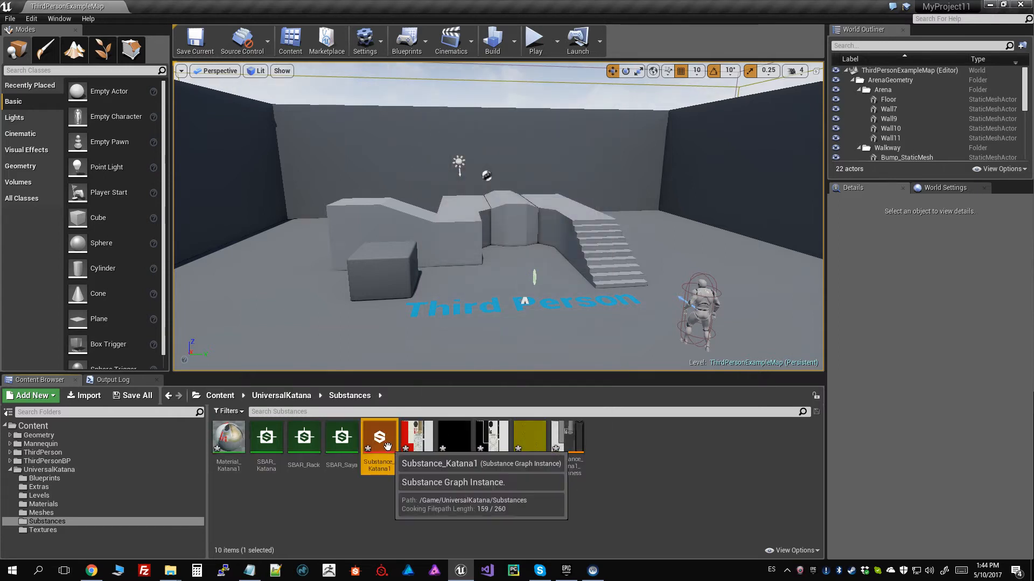
double_click(234, 440)
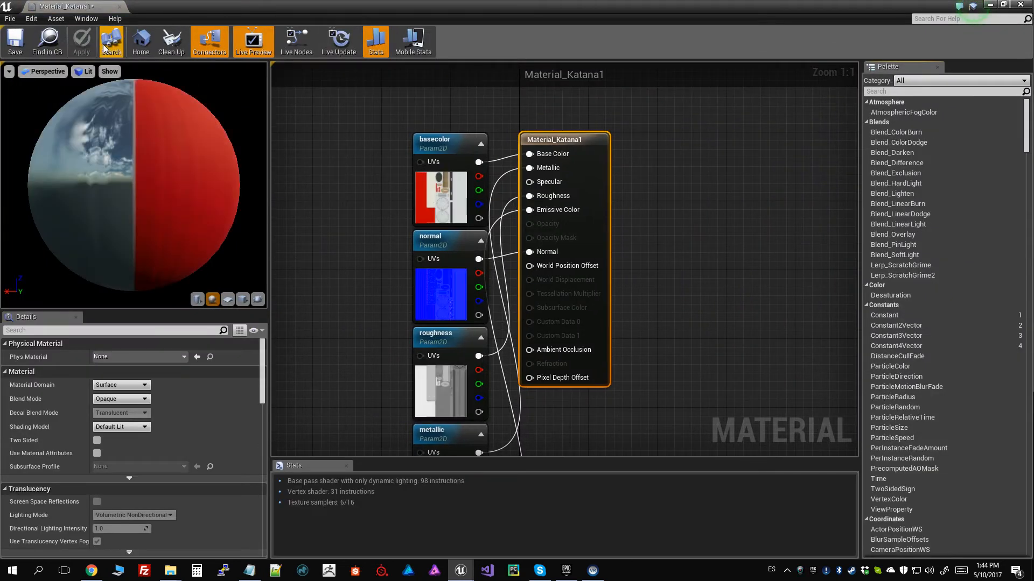
click(119, 7)
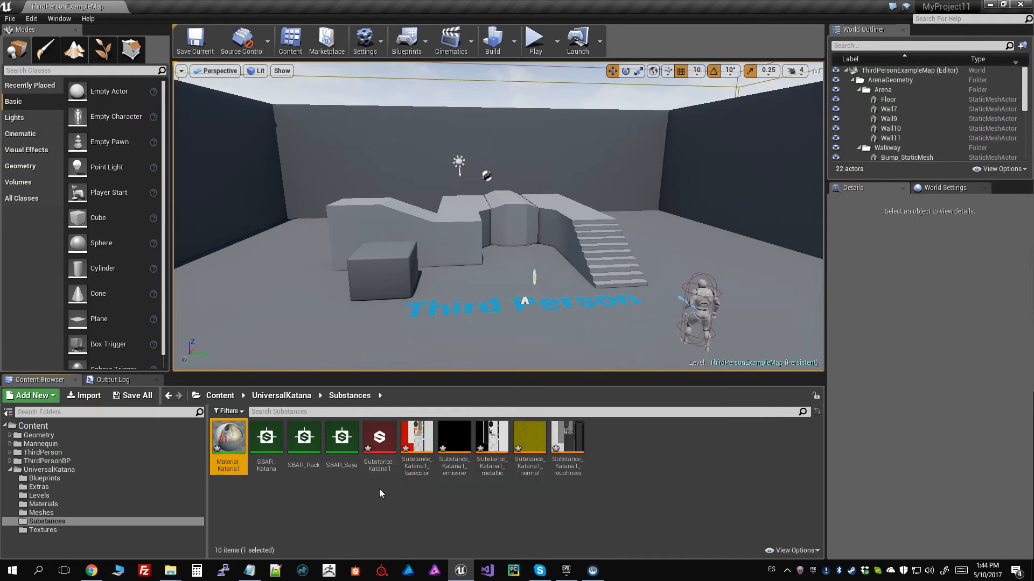
Step: Save all modified assets, including the new katana instance, its textures and its material
click(126, 397)
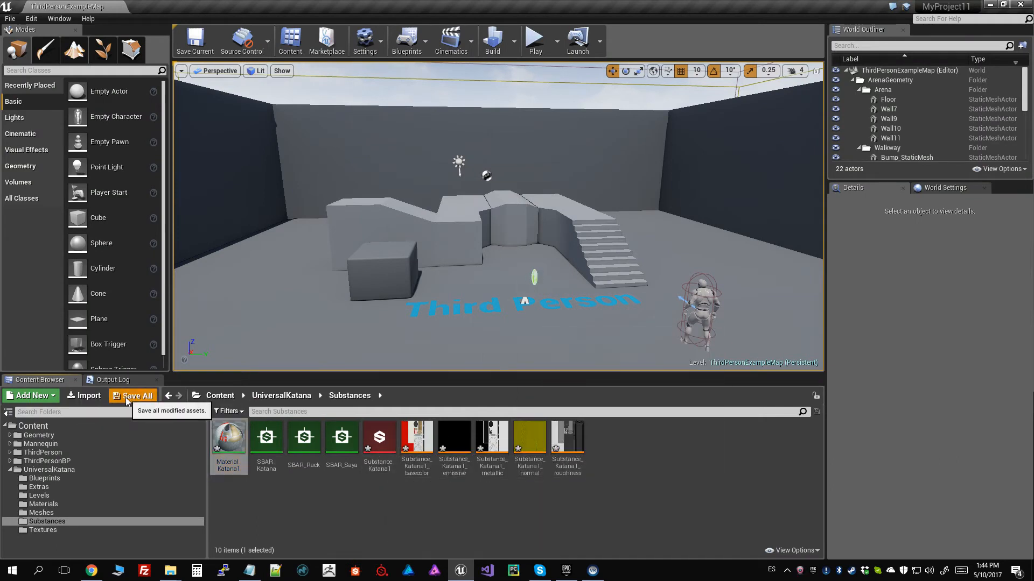
click(611, 384)
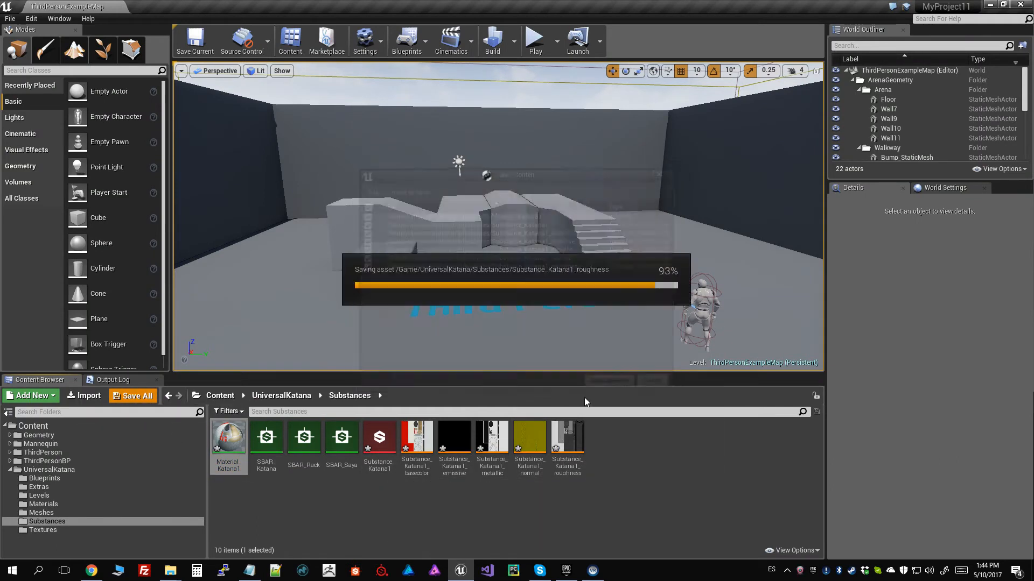
click(394, 497)
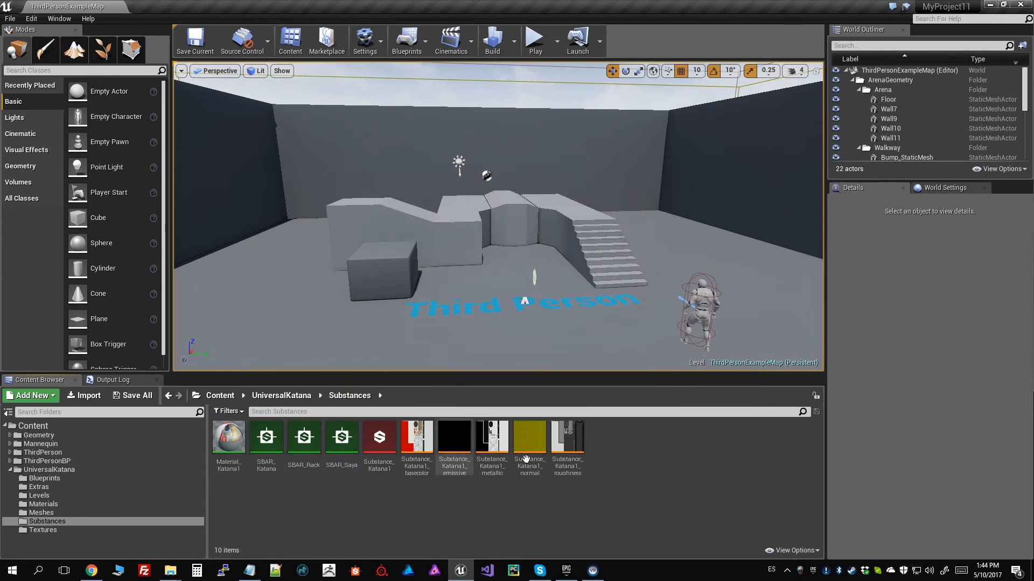
Step: Open Mesh_Katana1 from the UniversalKatana/Meshes folder, inspect its guard and blade up close, and close it
click(38, 513)
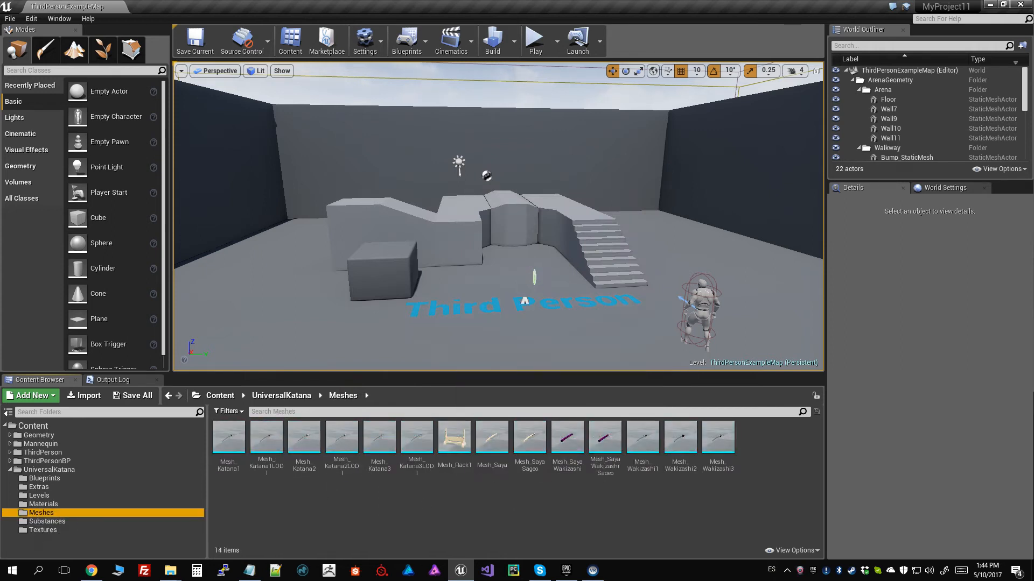
click(578, 513)
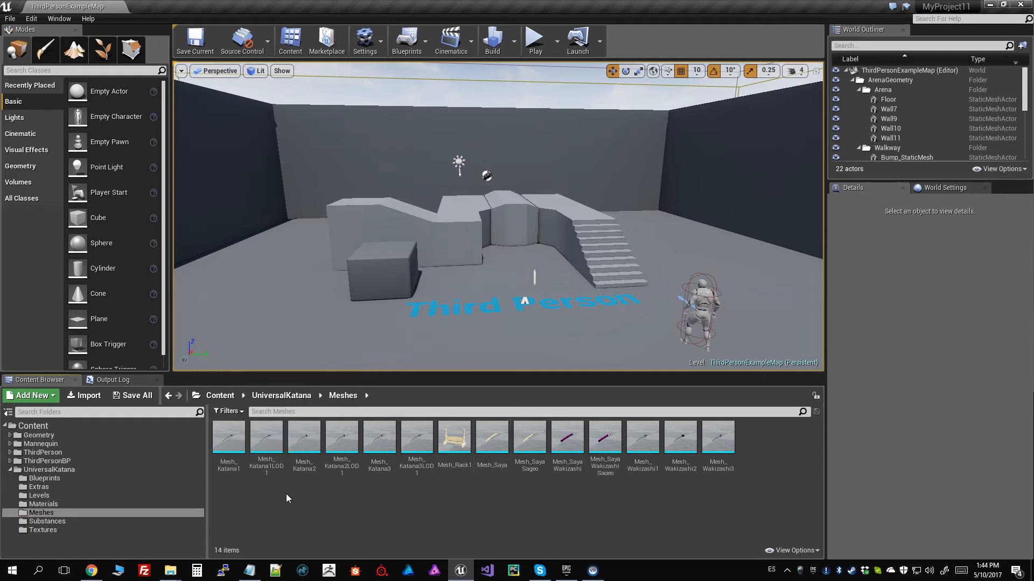
double_click(239, 467)
scroll(424, 312, up, 5)
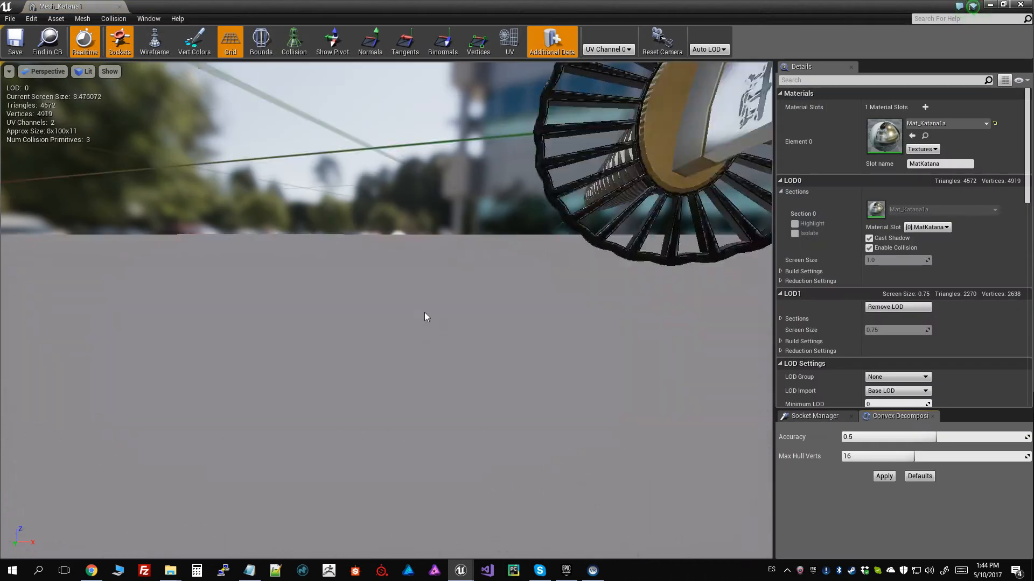
scroll(624, 225, down, 5)
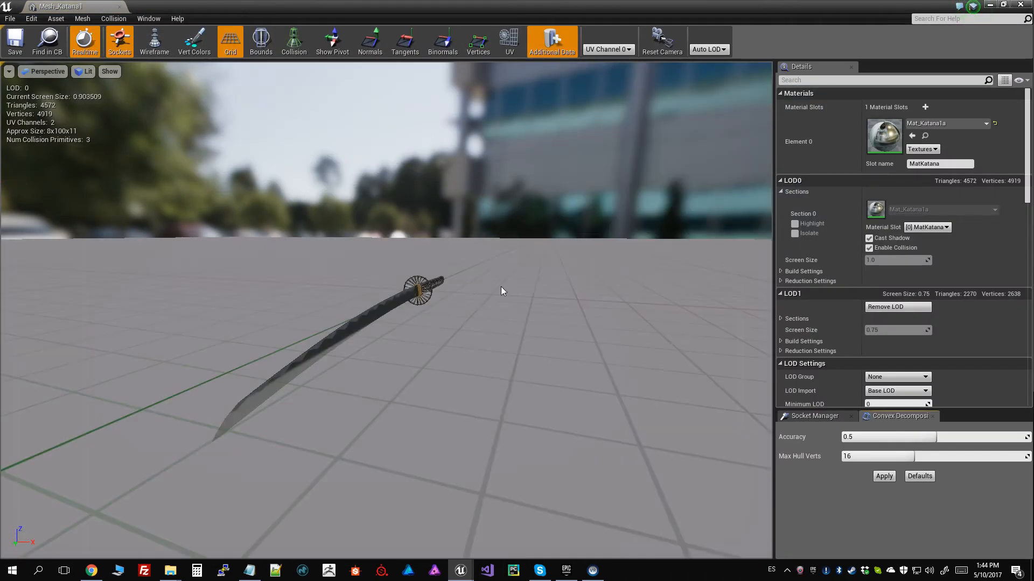
scroll(501, 283, up, 5)
drag(502, 282, 56, 221)
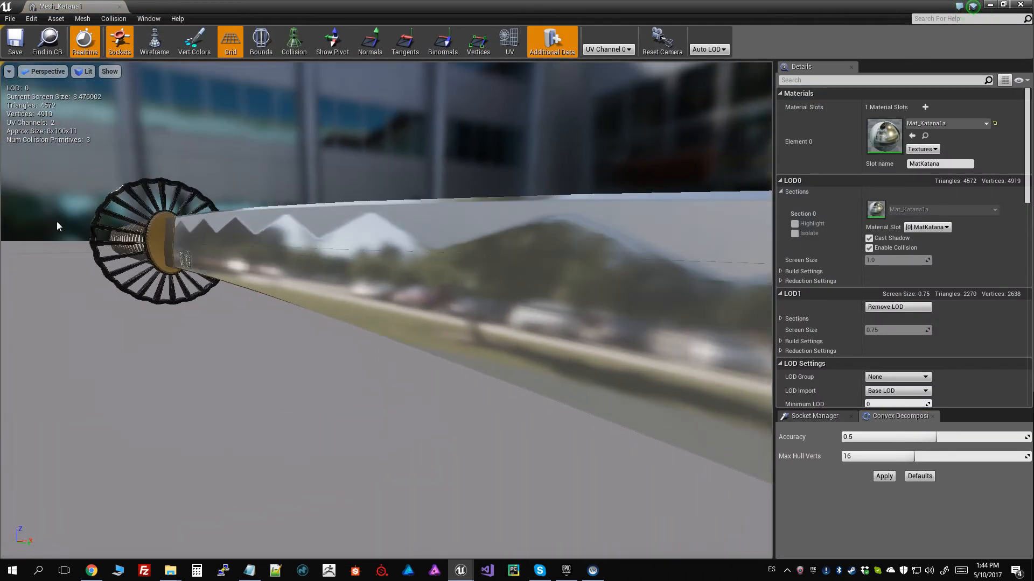
click(119, 6)
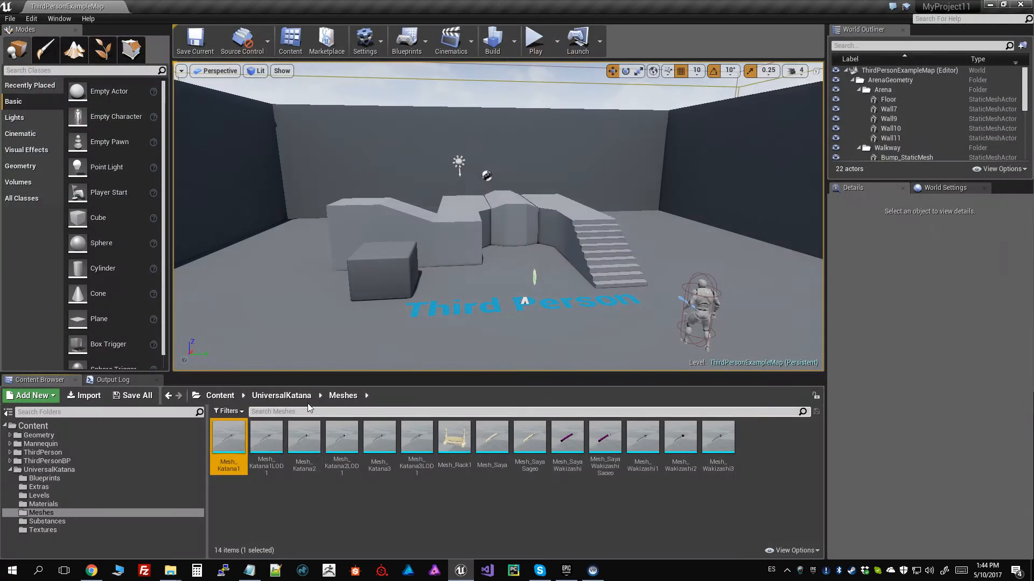
Step: Inspect the guards and blades of Mesh_Katana2 and Mesh_Katana3 up close, closing each mesh after viewing
double_click(292, 450)
scroll(377, 296, up, 5)
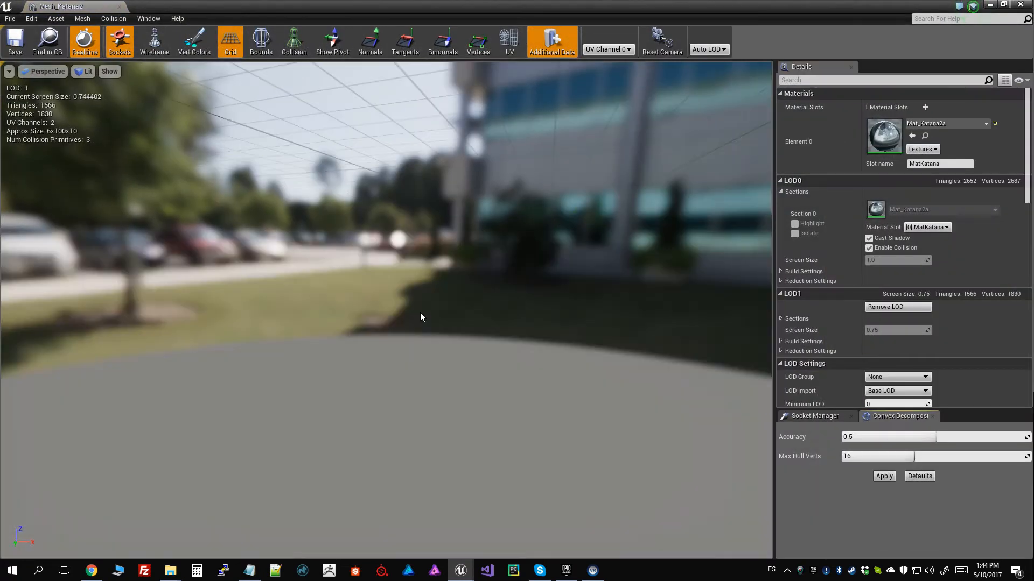
drag(532, 268, 420, 280)
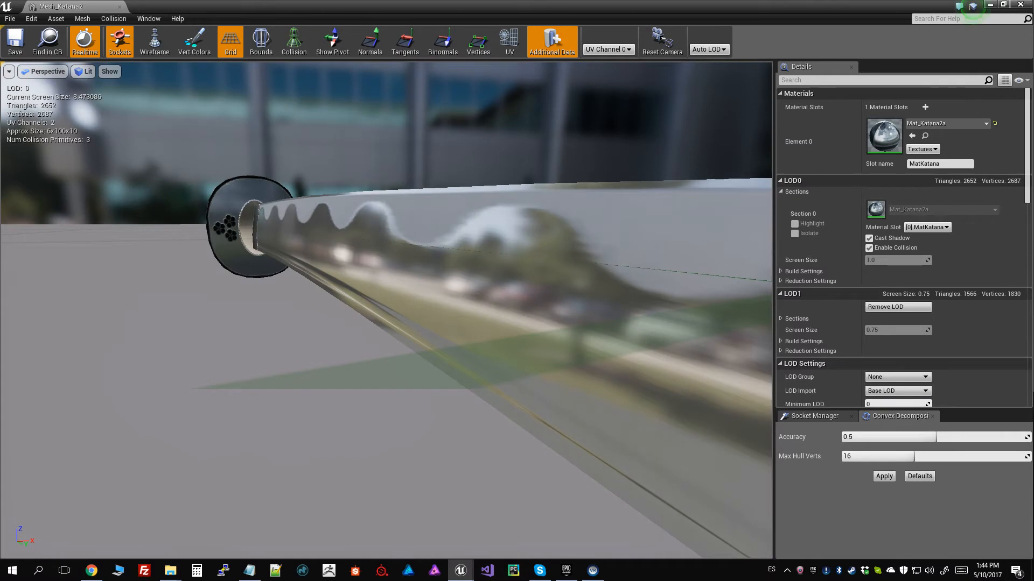
click(120, 6)
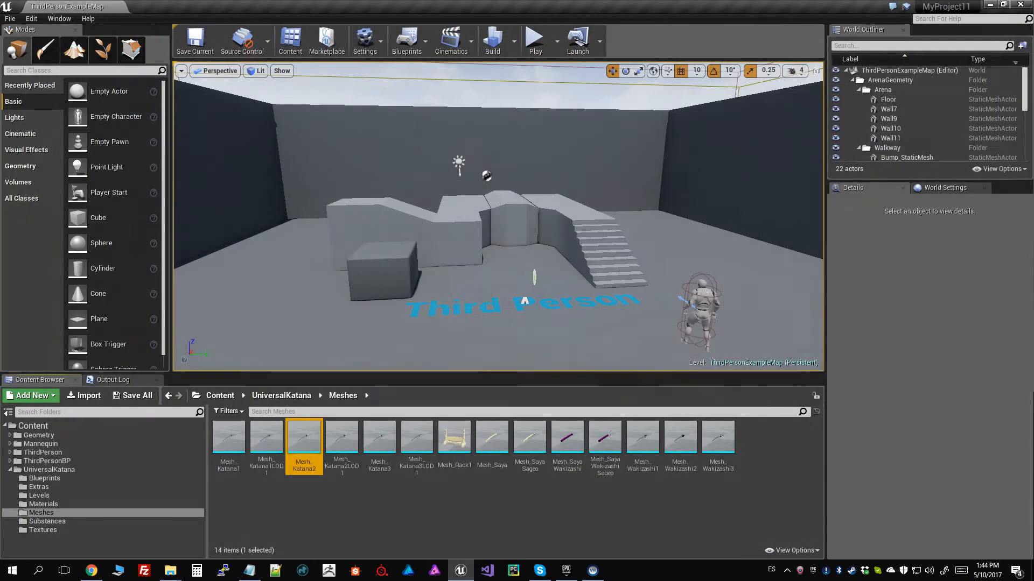
double_click(379, 438)
scroll(403, 292, up, 10)
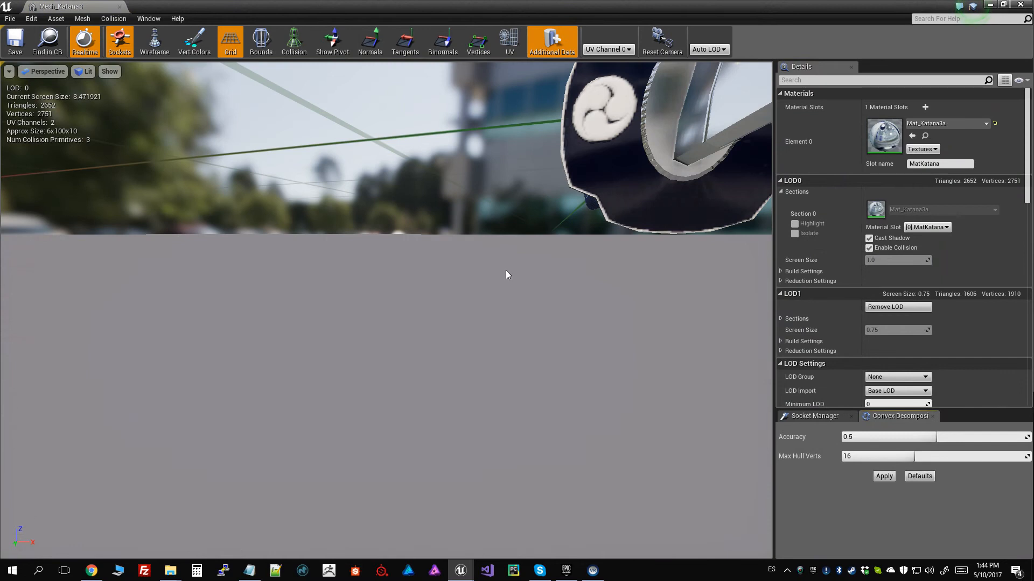
drag(505, 270, 525, 296)
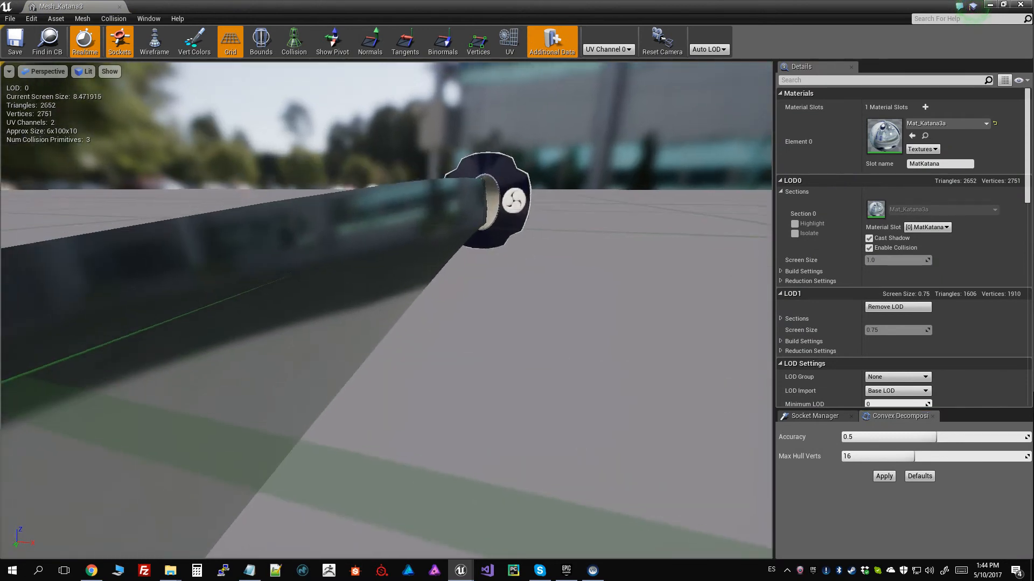
click(120, 6)
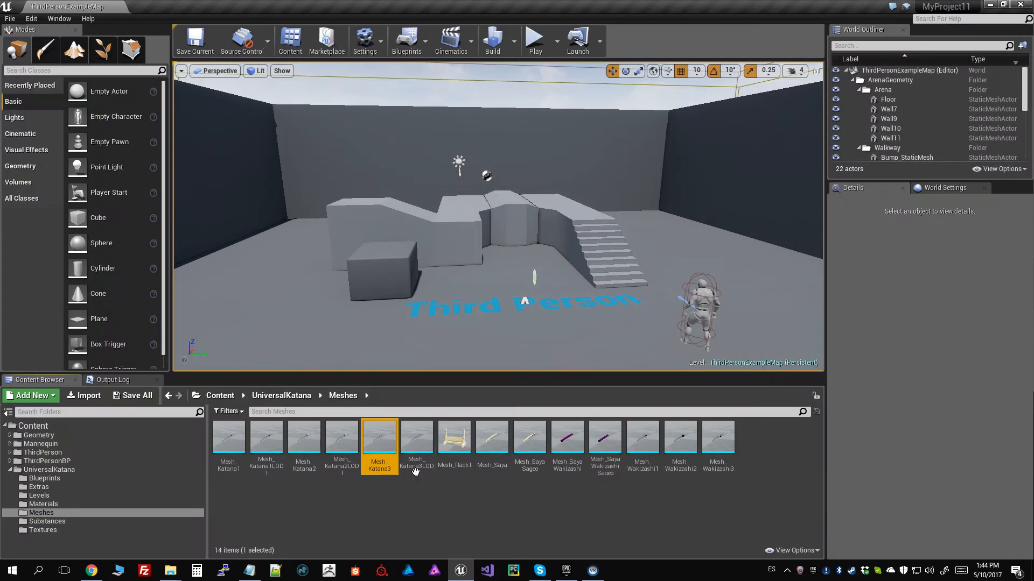
click(442, 512)
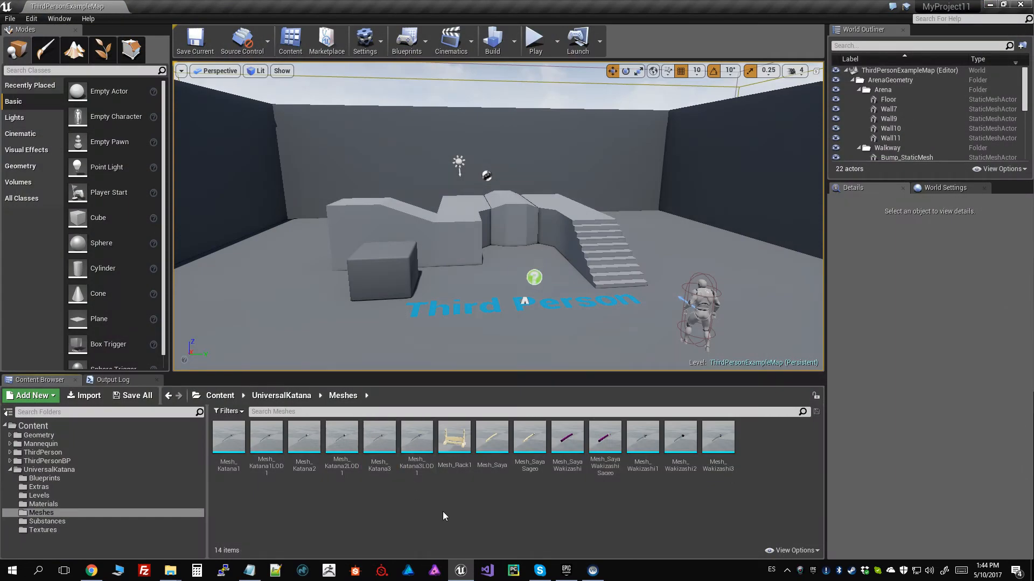
Step: Open Mesh_Rack1 and Mesh_Saya one after the other to view the rack and the plain scabbard, closing each mesh
double_click(455, 446)
drag(446, 357, 404, 368)
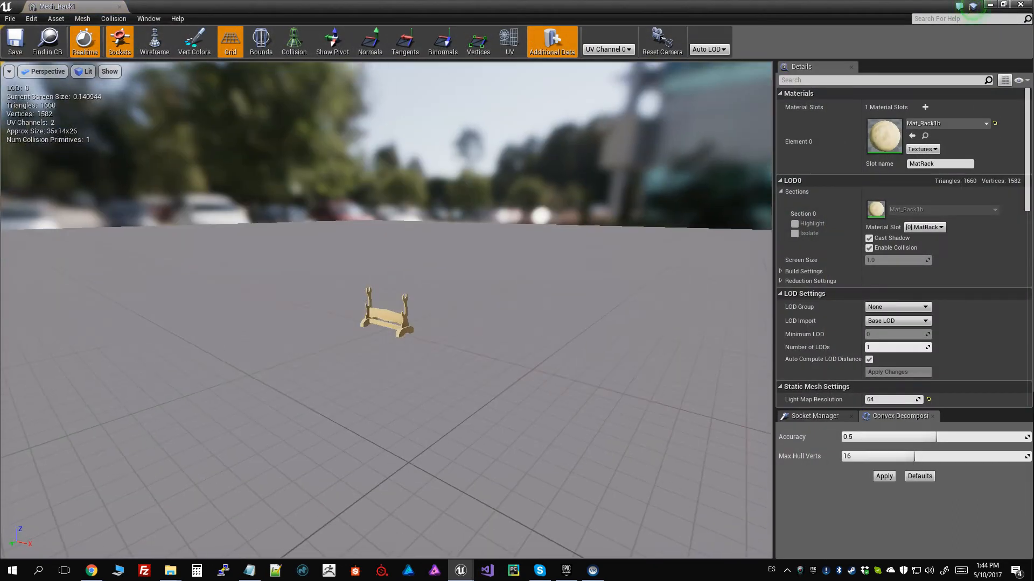
click(119, 6)
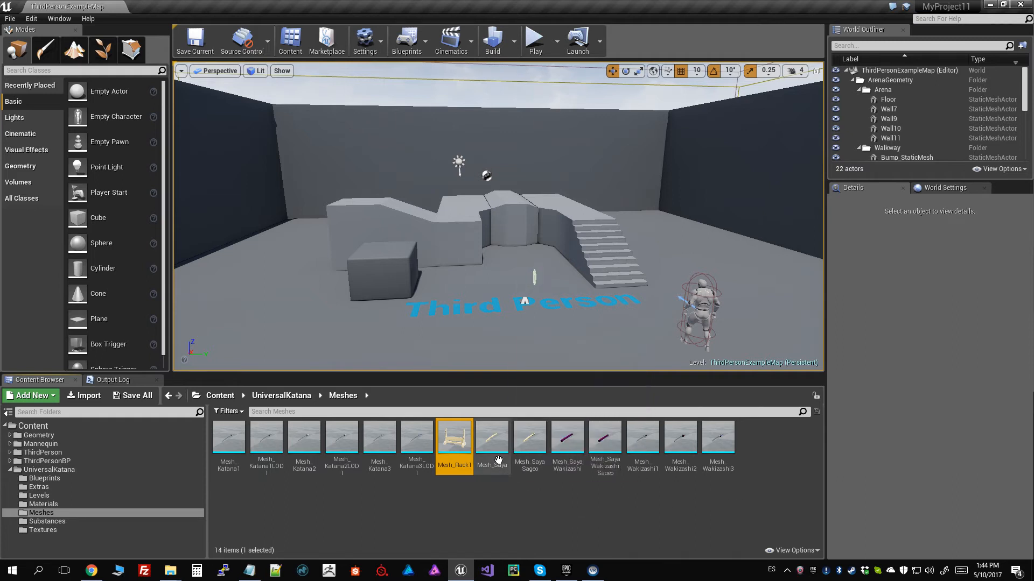
double_click(492, 438)
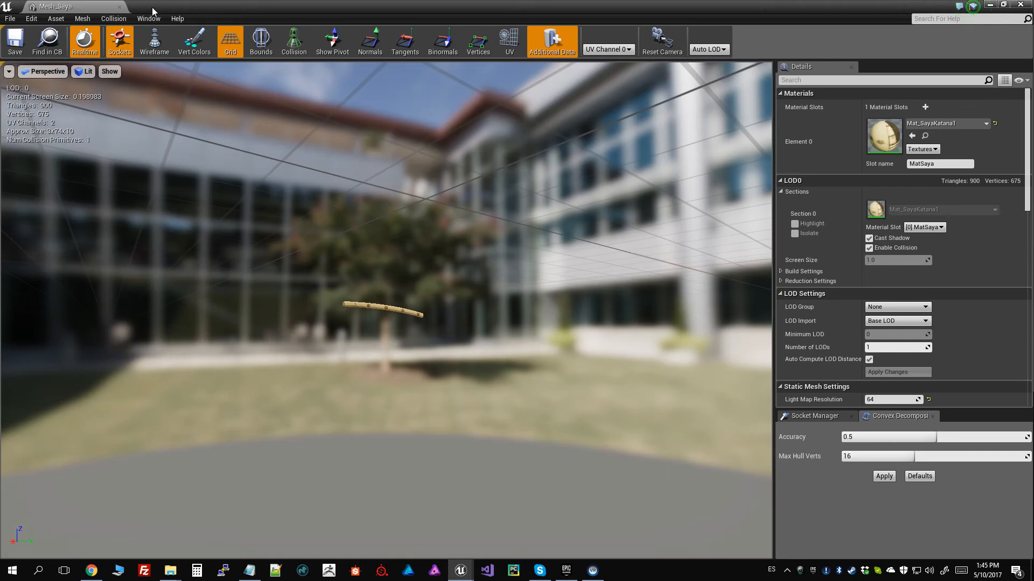
click(119, 7)
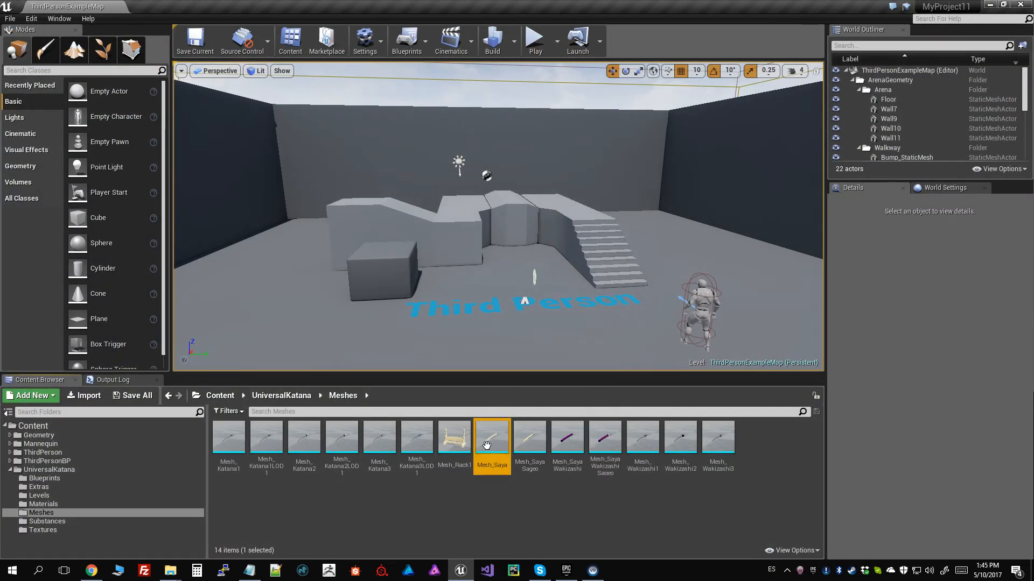
Step: Open Mesh_SayaSageo, inspect the scabbard's cord wrapping and flower pattern up close, and close the mesh
click(530, 443)
double_click(530, 443)
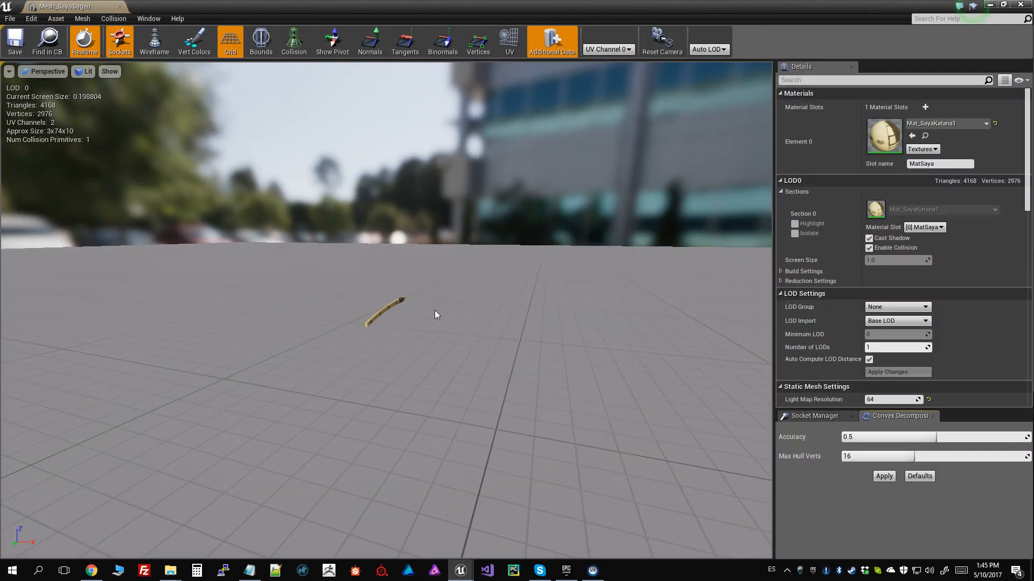
drag(350, 338, 183, 303)
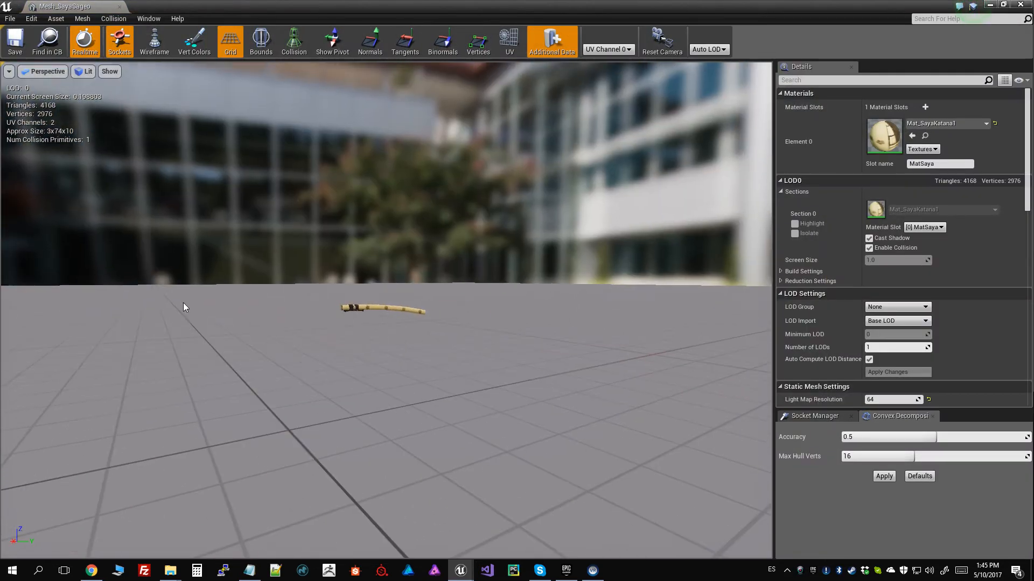
scroll(341, 305, up, 6)
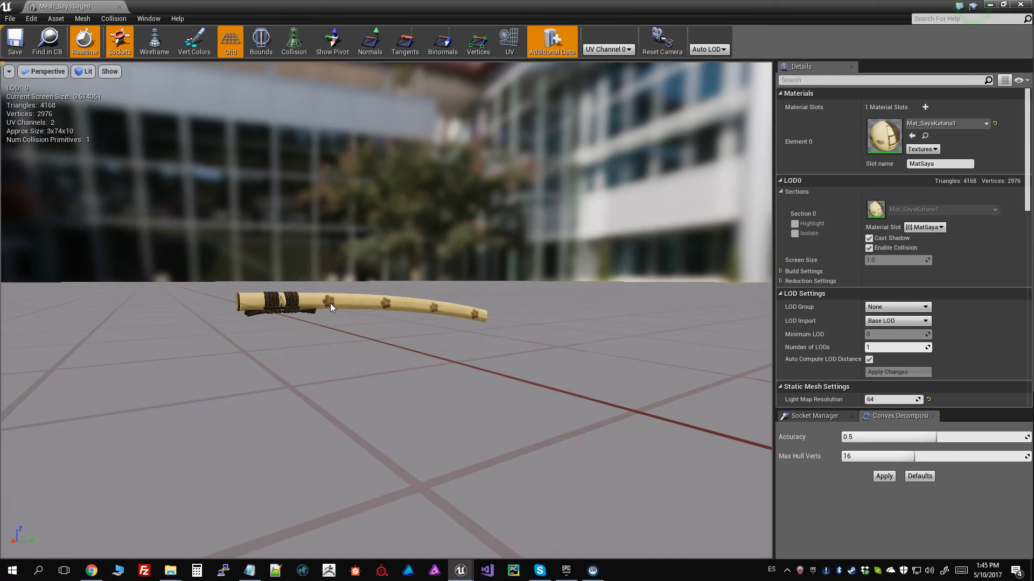
scroll(331, 302, down, 5)
scroll(311, 305, up, 5)
drag(314, 314, 226, 316)
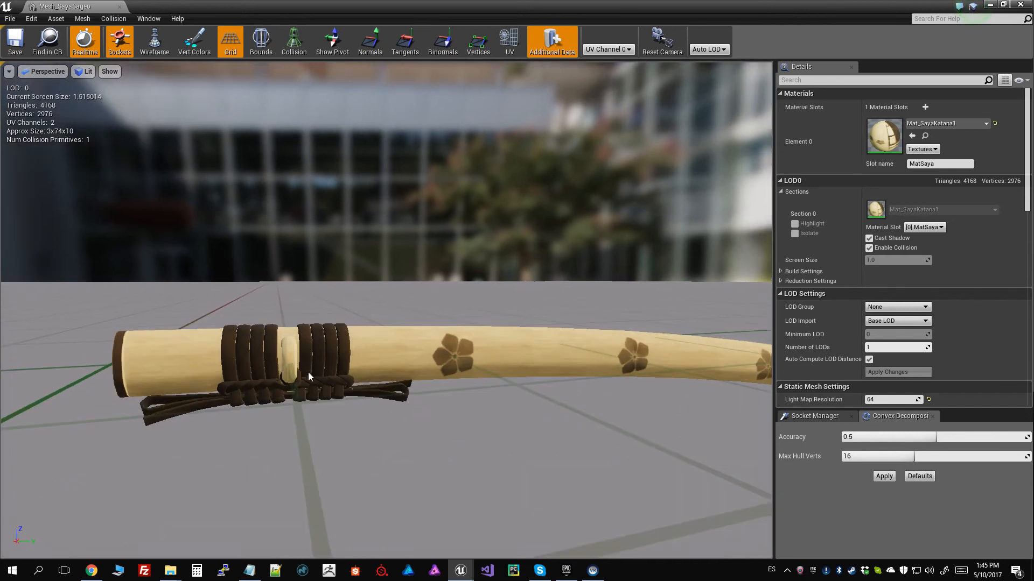
scroll(285, 371, down, 5)
scroll(293, 373, up, 5)
click(120, 6)
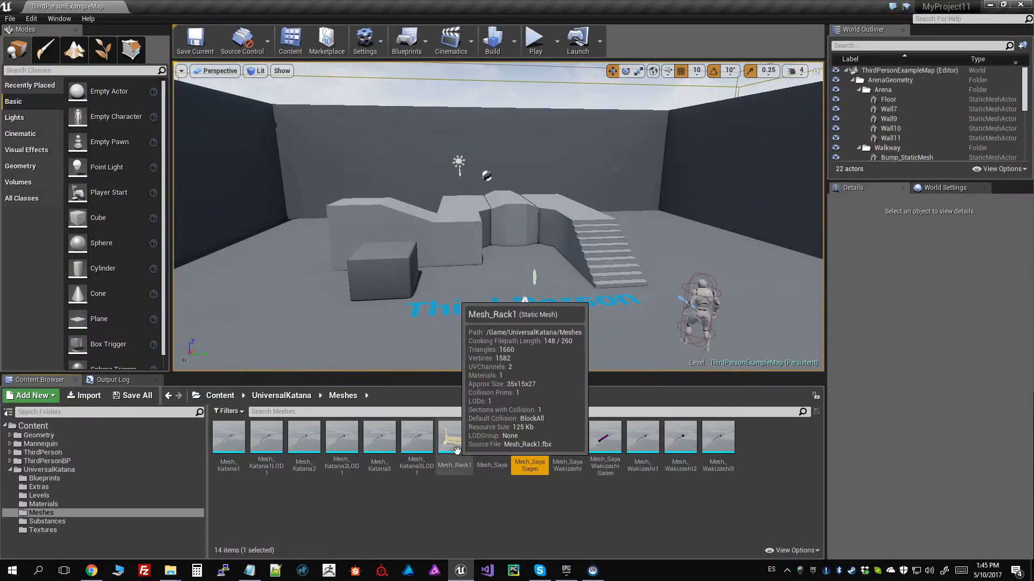
click(527, 499)
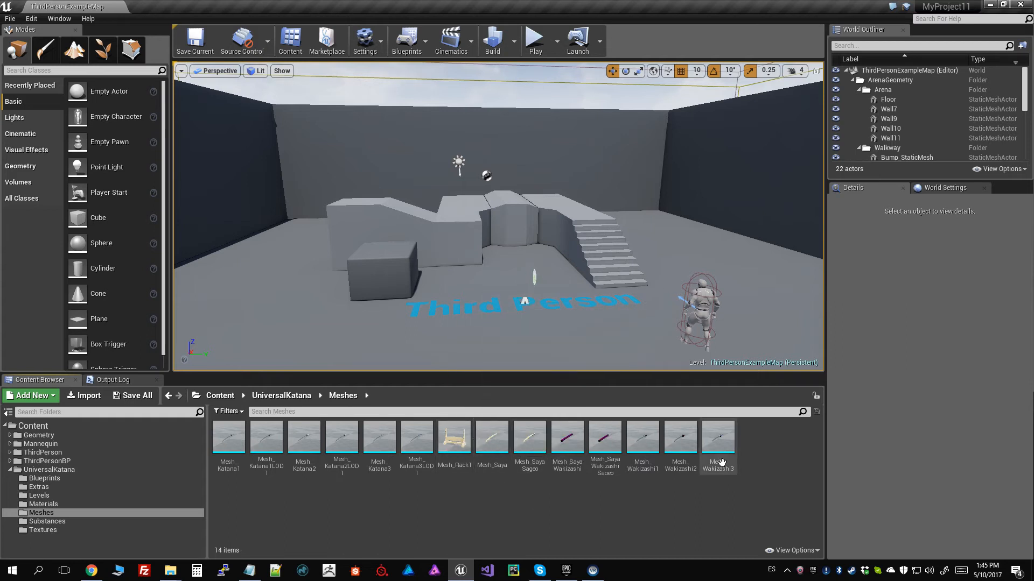
Step: Open Mesh_Wakizashi1, inspect its handle, guard and blade from the side, and close it
double_click(642, 443)
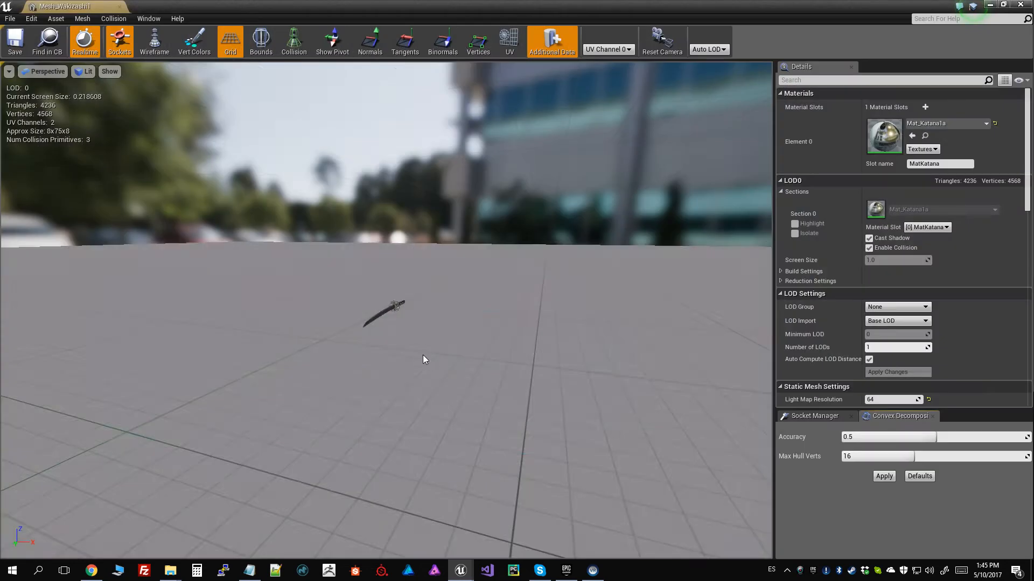
scroll(431, 288, up, 4)
scroll(431, 288, down, 1)
alt+drag(430, 287, 304, 328)
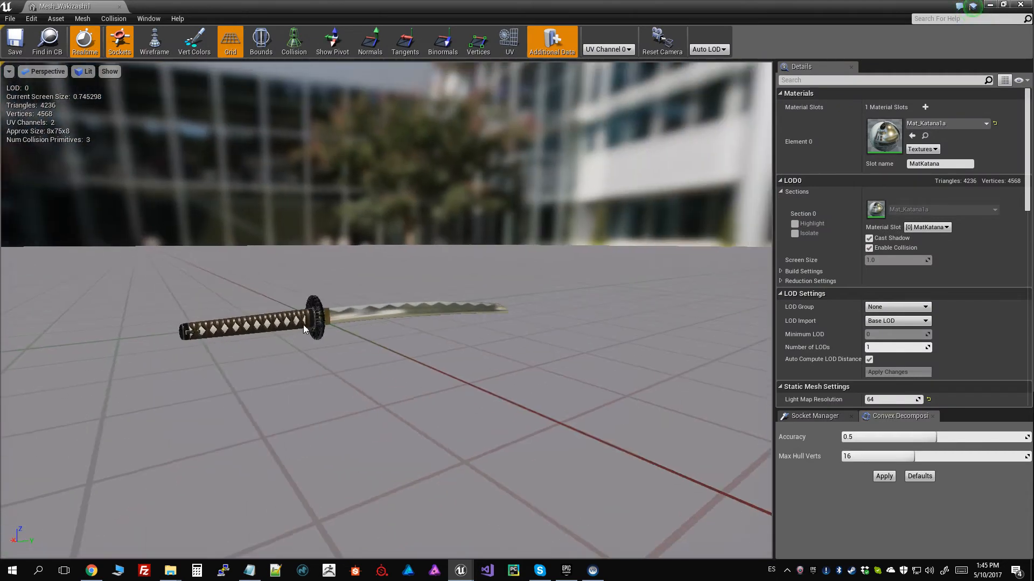
click(120, 6)
click(439, 486)
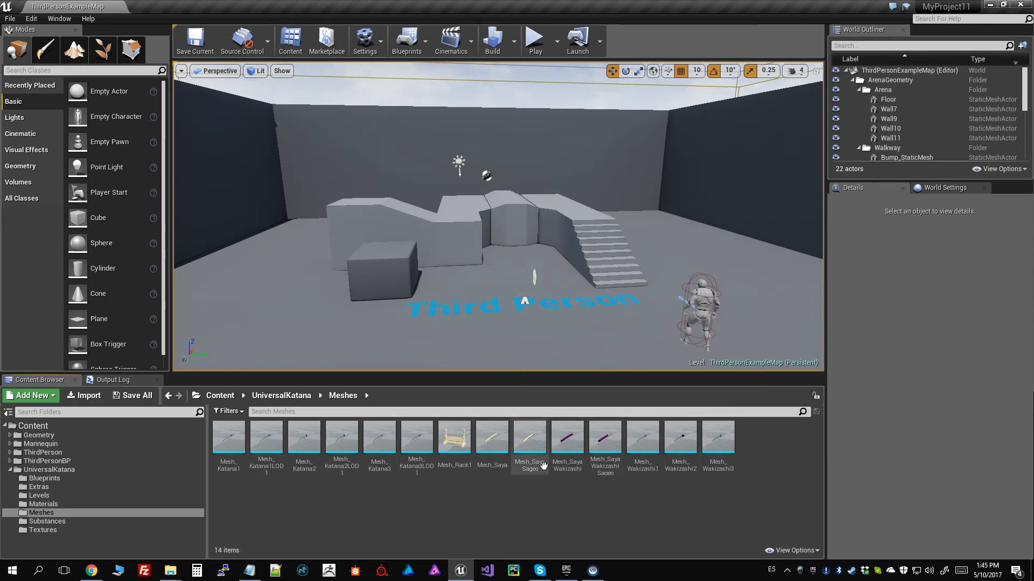
Step: Assign Material_Katana1 to Element 0 of Mesh_Katana1, then save and close the mesh
double_click(234, 439)
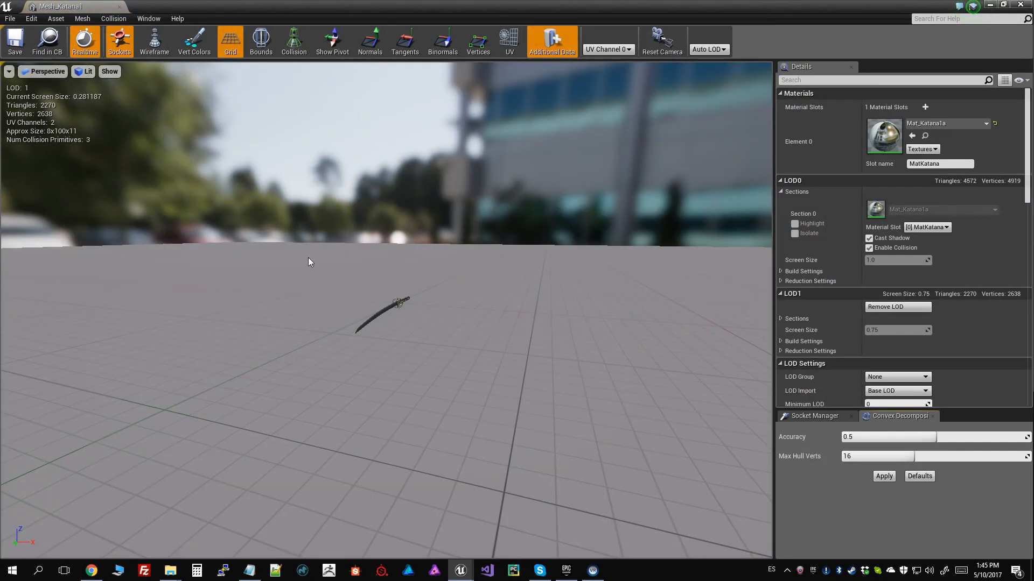
drag(309, 258, 286, 205)
mouse_move(386, 311)
right_down()
mouse_move(485, 291)
mouse_move(425, 311)
mouse_move(393, 310)
mouse_move(389, 293)
mouse_move(385, 302)
right_up()
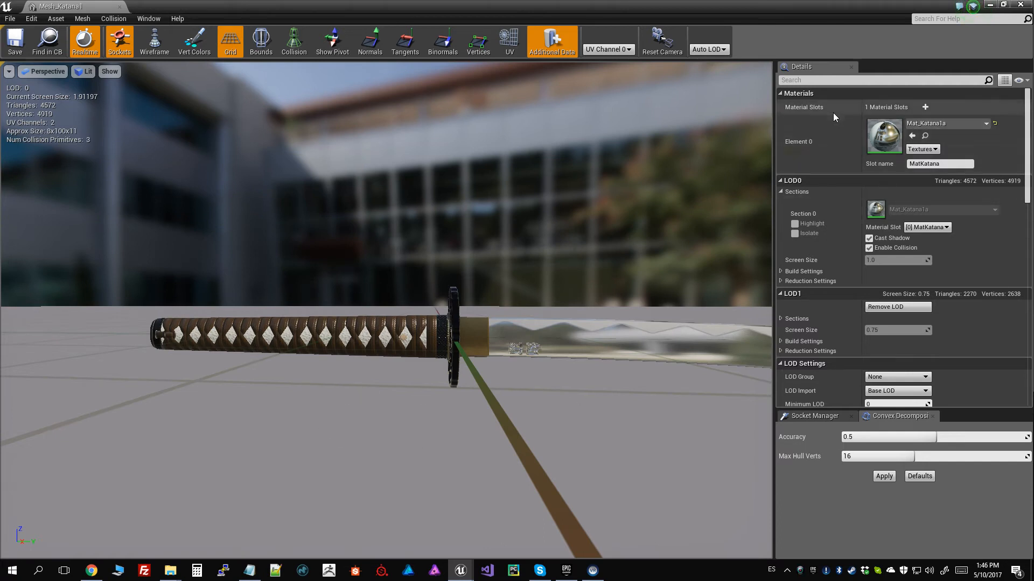
click(984, 123)
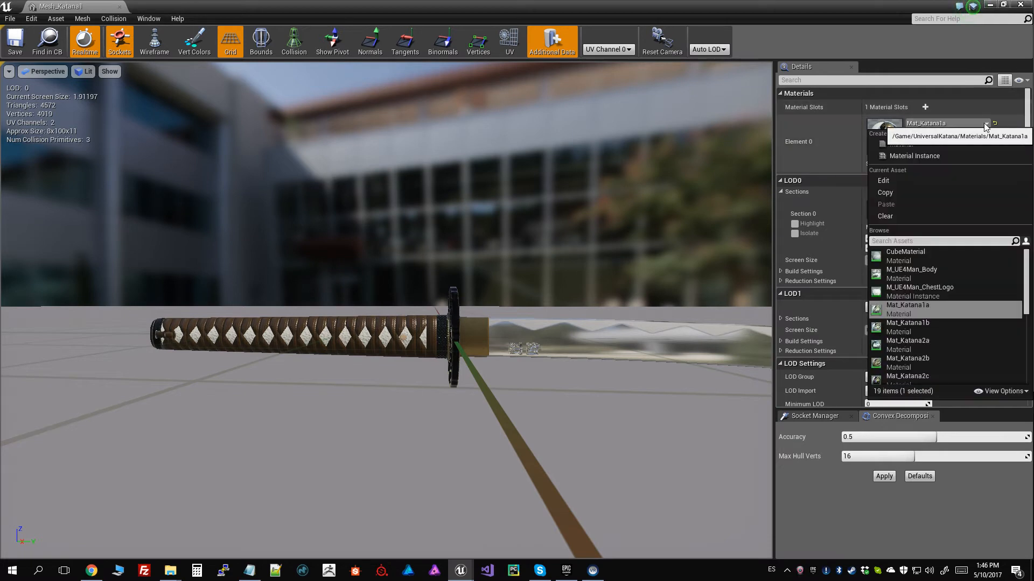
scroll(960, 311, down, 5)
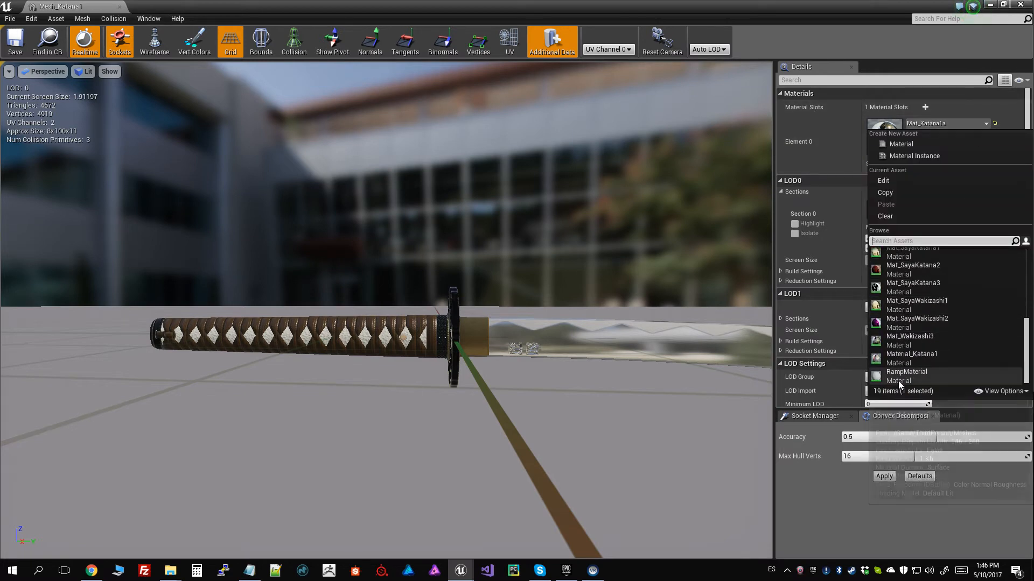
click(929, 354)
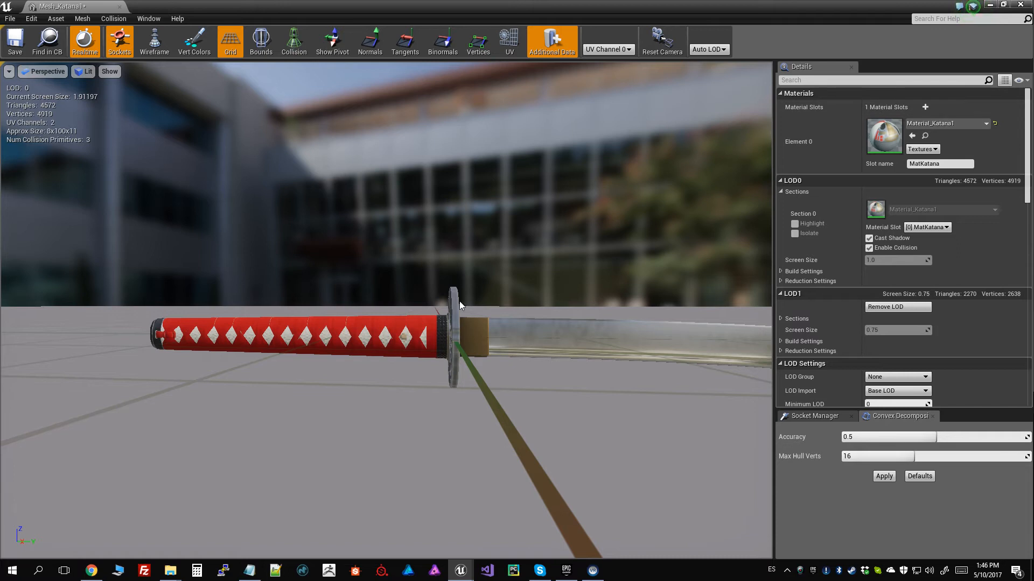
click(22, 41)
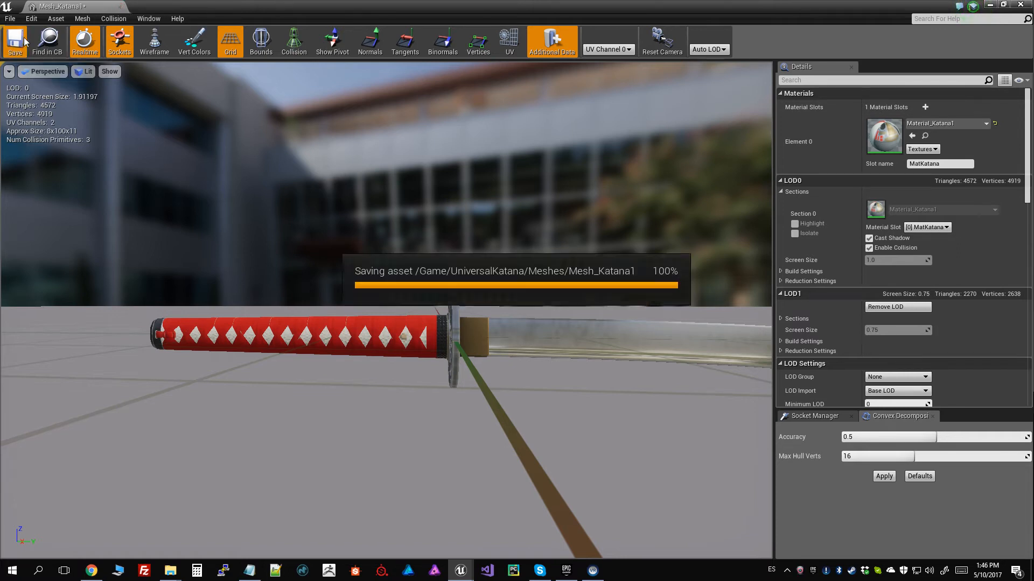
click(119, 6)
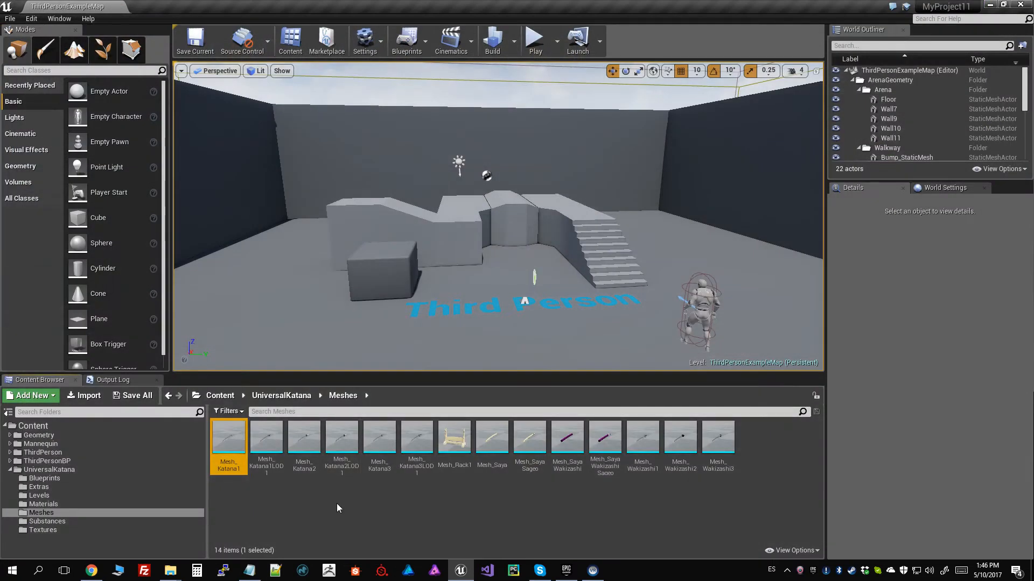
Step: Place Mesh_Katana1 in the level near the stairs at about X -650, Y 80, Z 260 cm and frame its guard up close
drag(224, 451, 610, 250)
drag(643, 285, 602, 301)
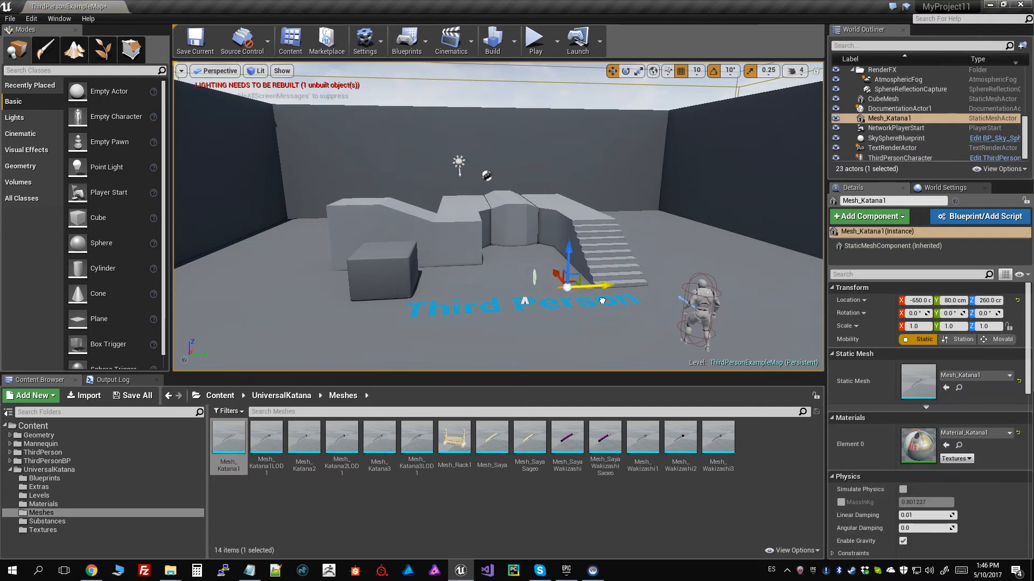
key(f)
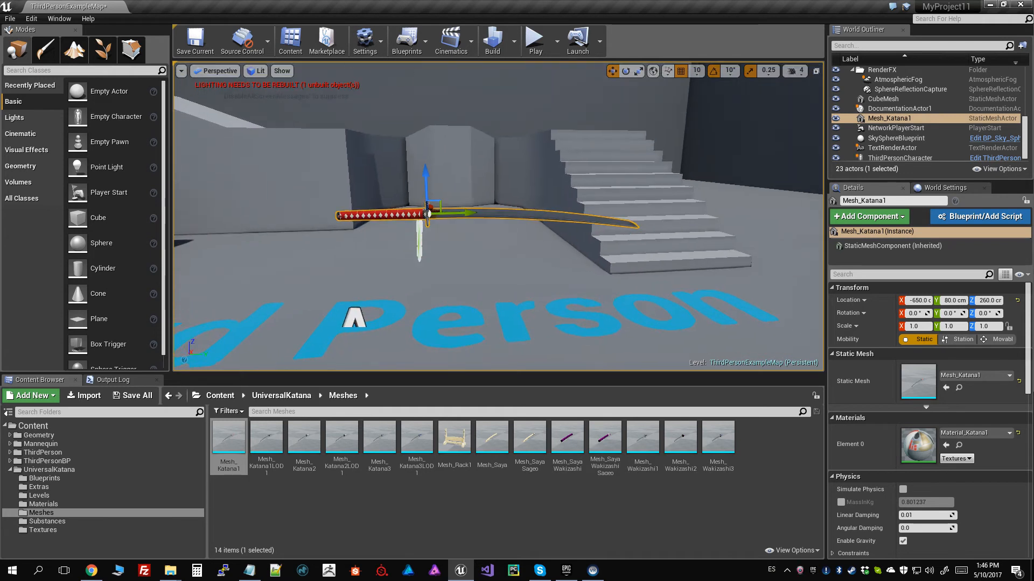
alt+drag(470, 303, 506, 290)
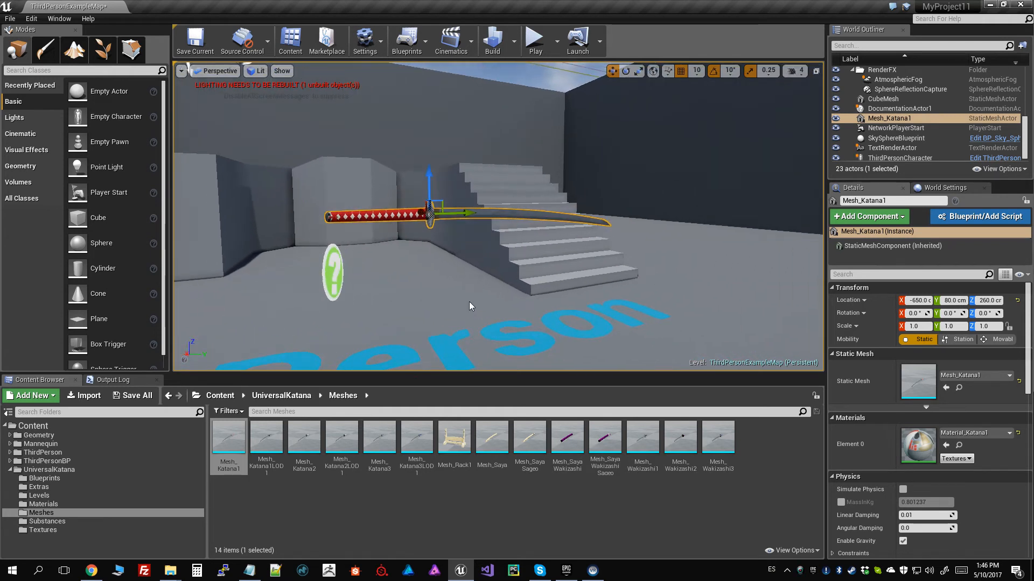
right_drag(469, 302, 435, 295)
key(w)
key(w)
key(s)
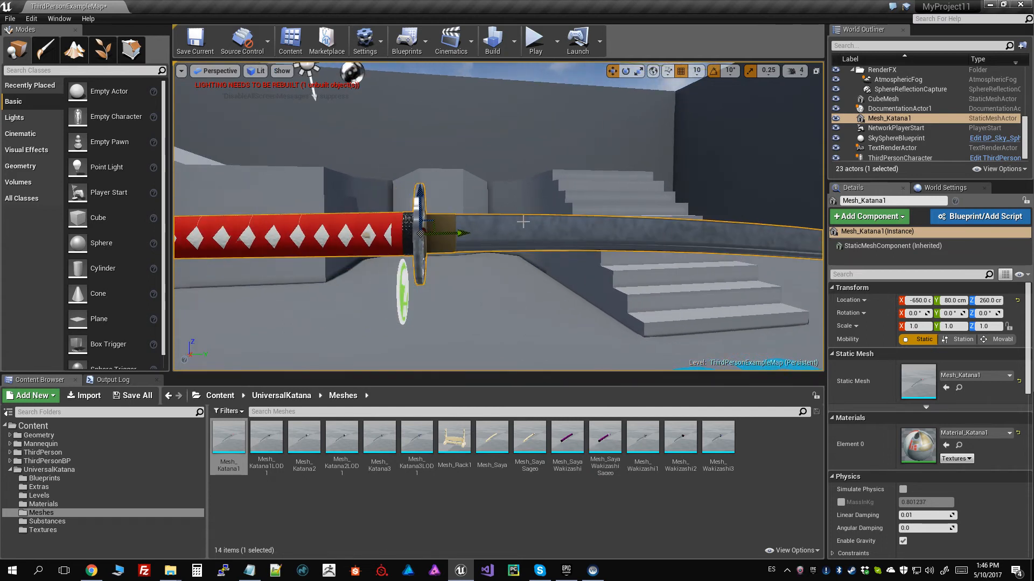
Step: Open Substance_Katana1 from the Substances folder and arrange its window taller and narrower, beside the katana in the viewport
click(47, 522)
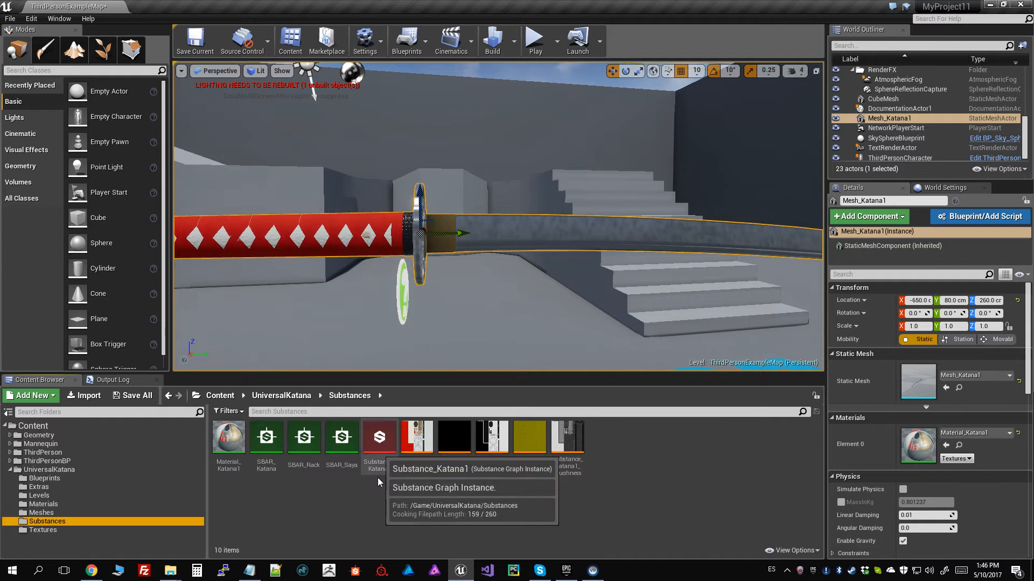
double_click(381, 458)
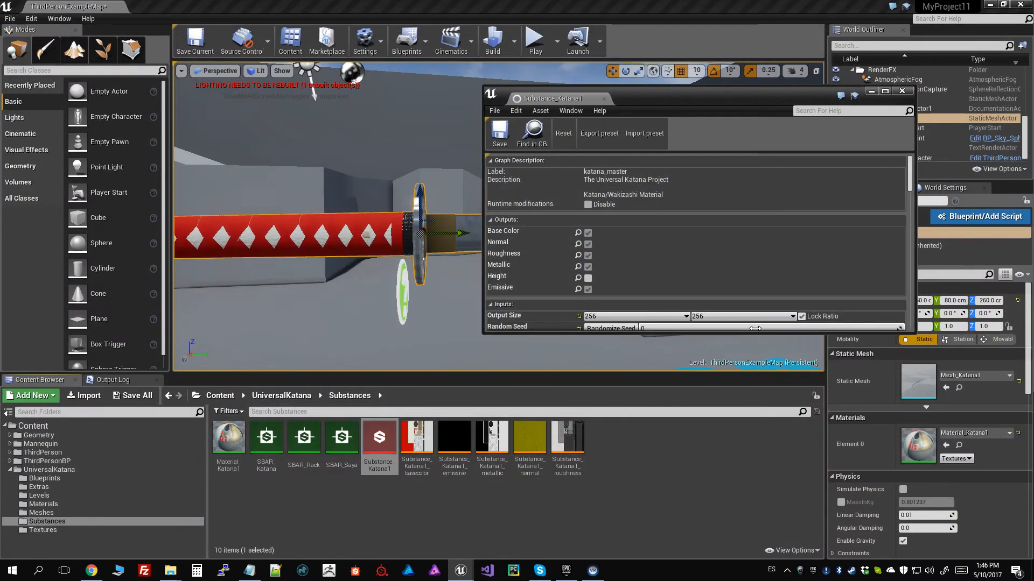
drag(755, 337, 762, 522)
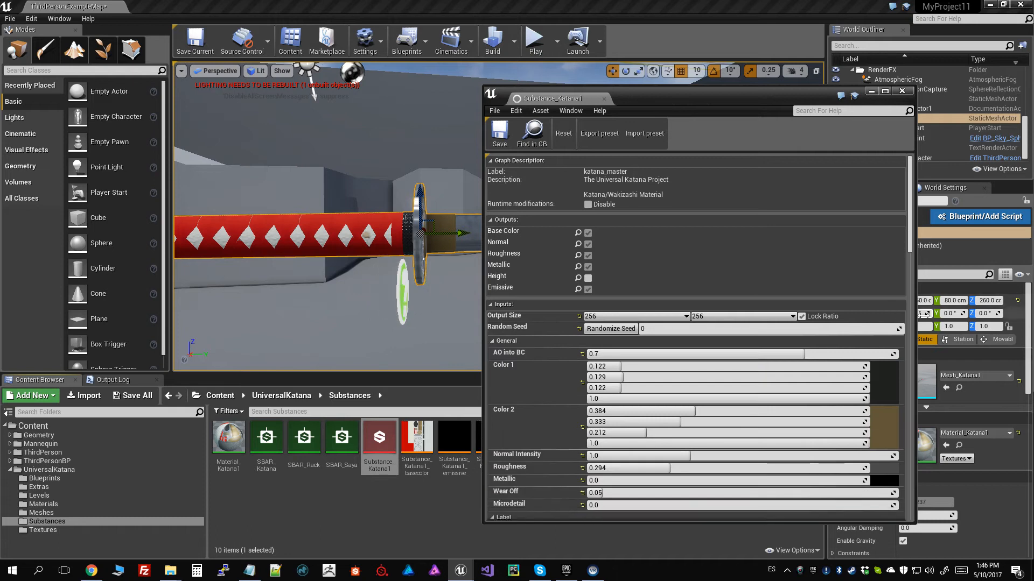
drag(917, 330, 832, 329)
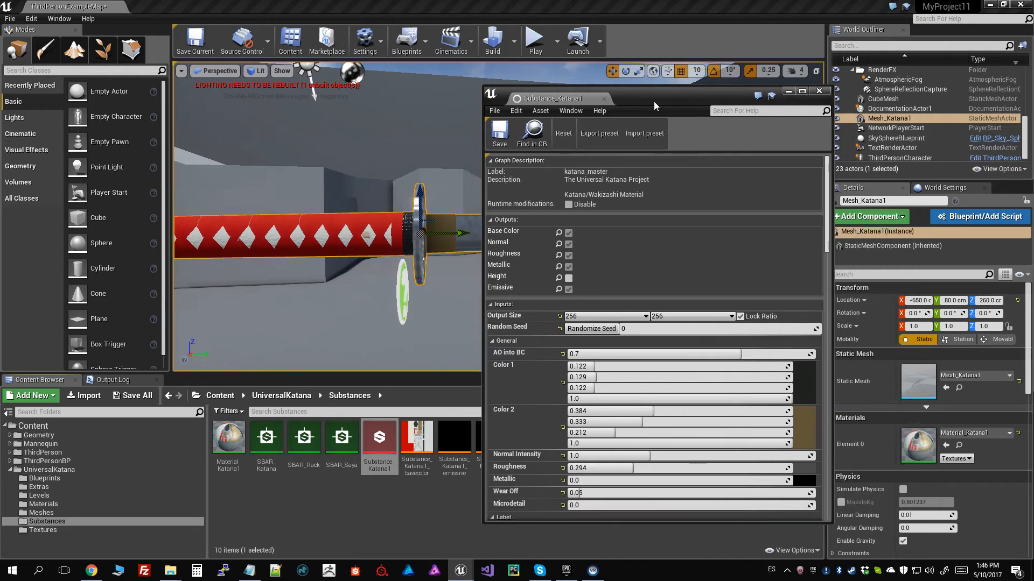
drag(653, 101, 812, 31)
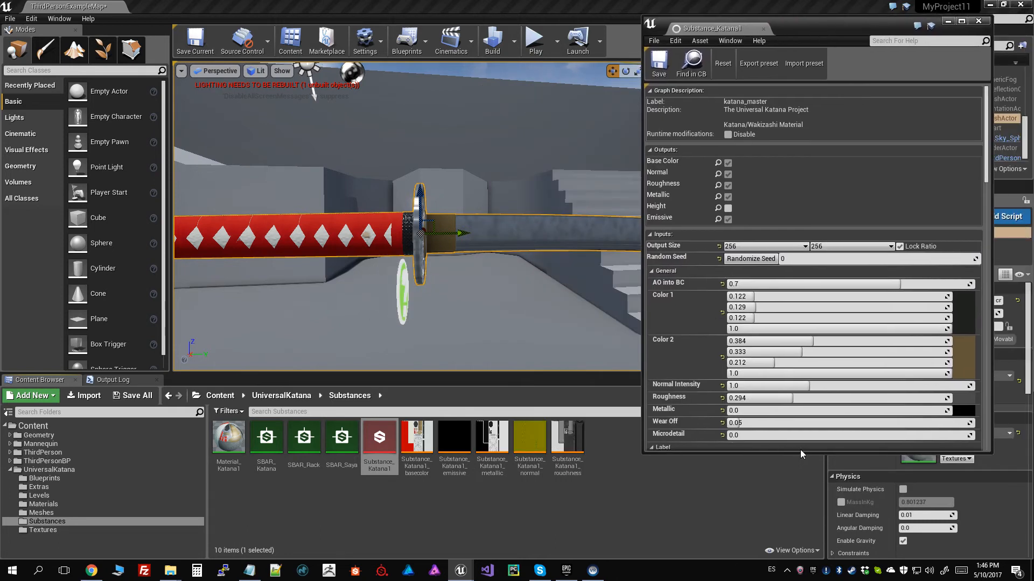
drag(800, 455, 800, 551)
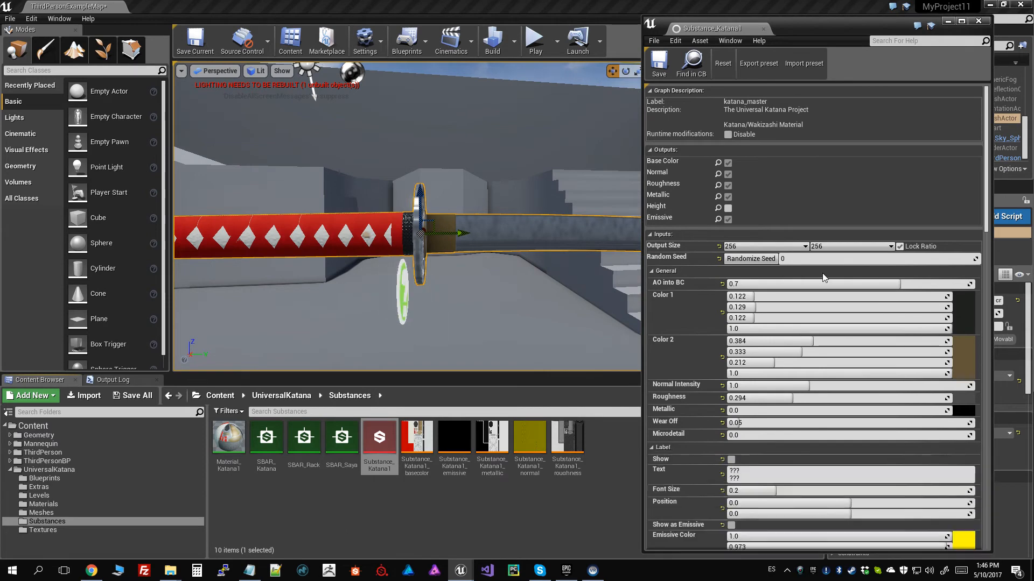
Step: Set the Output Size of Substance_Katana1 to 1024 by 1024 and look through its remaining parameters
click(798, 248)
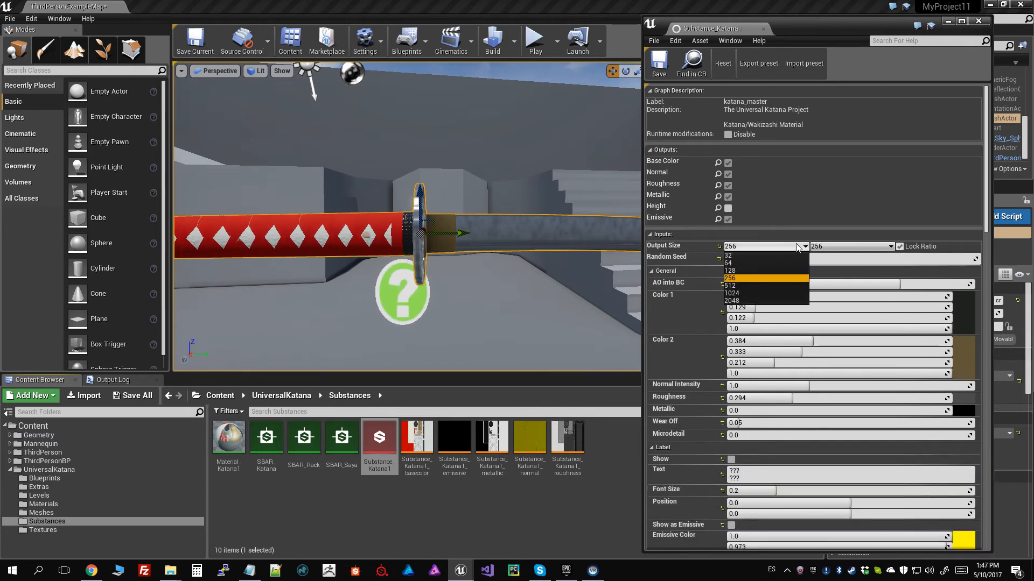
click(742, 293)
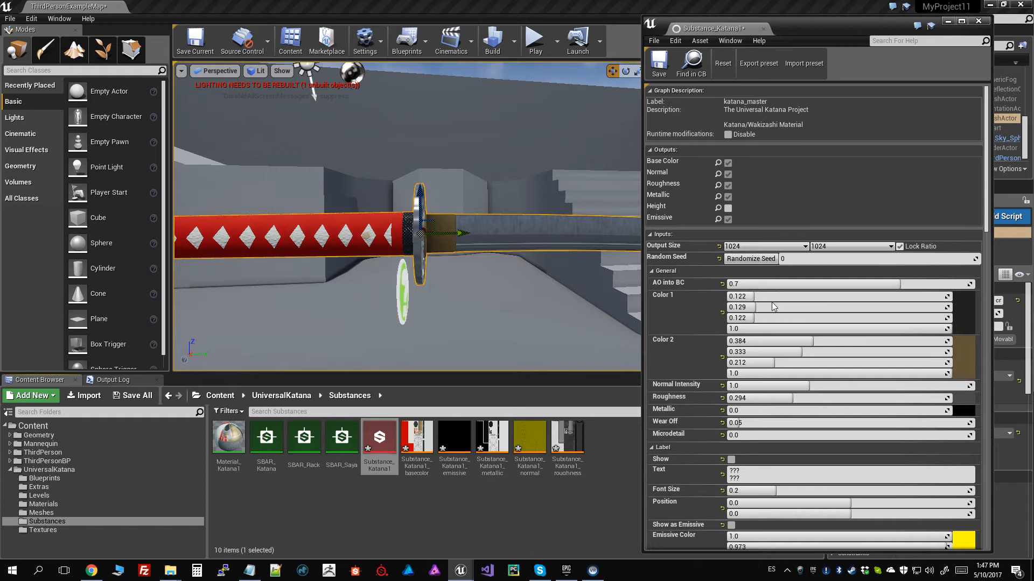
scroll(667, 270, down, 15)
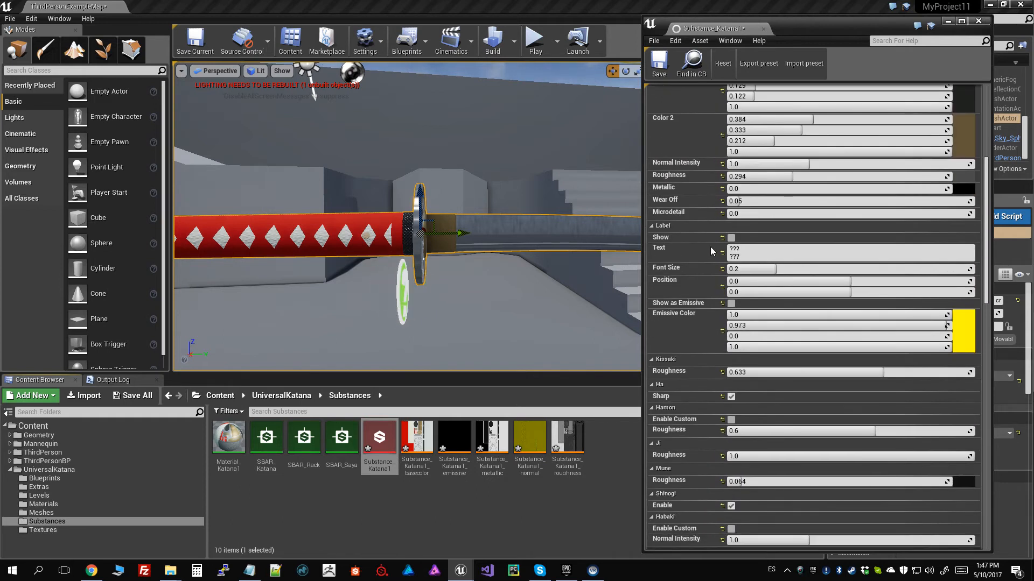
scroll(721, 274, down, 5)
scroll(722, 281, up, 15)
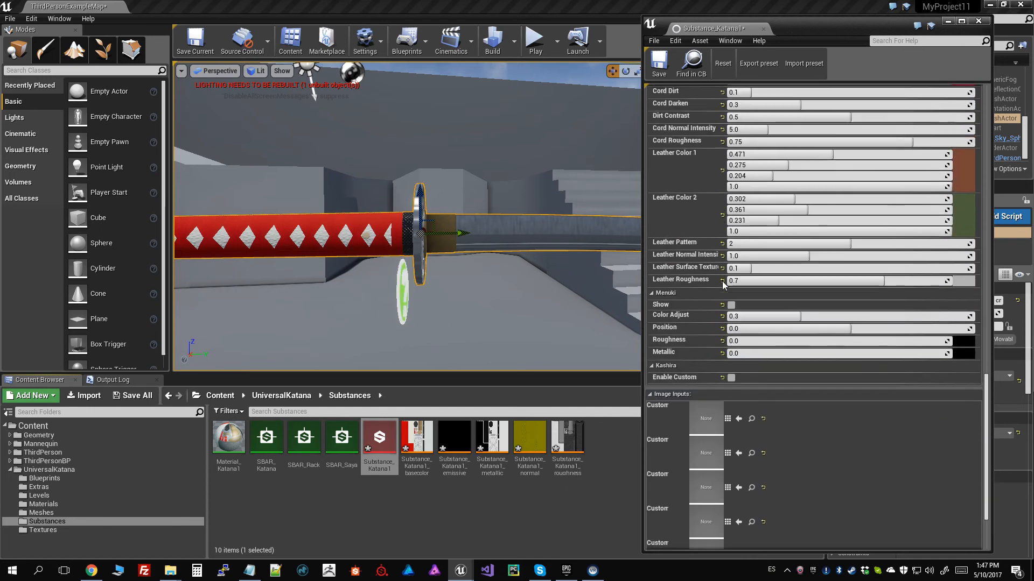
scroll(724, 281, up, 15)
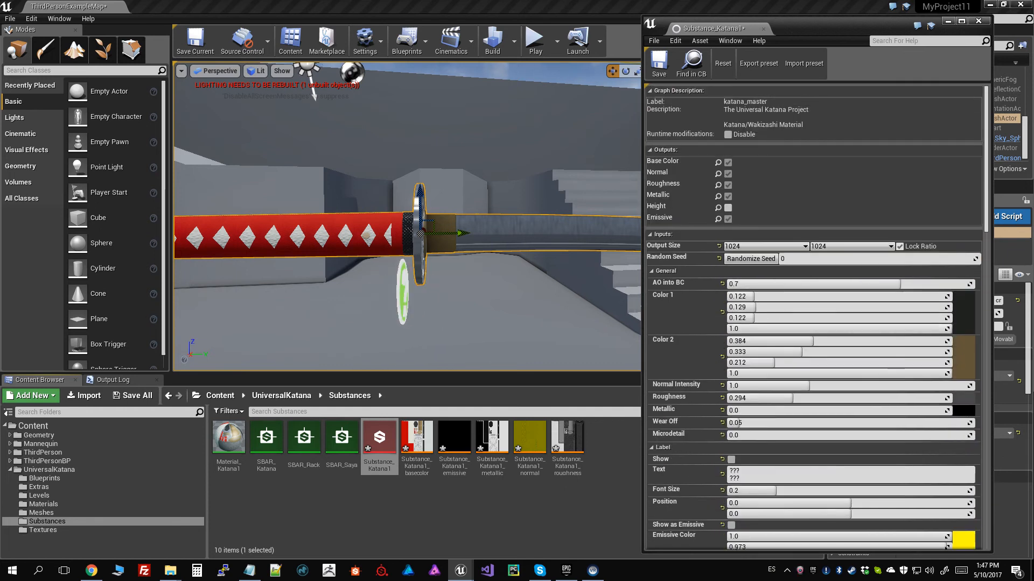
Step: Collapse the Inputs section to examine the Image Inputs slots, and expand it again
click(650, 235)
click(649, 234)
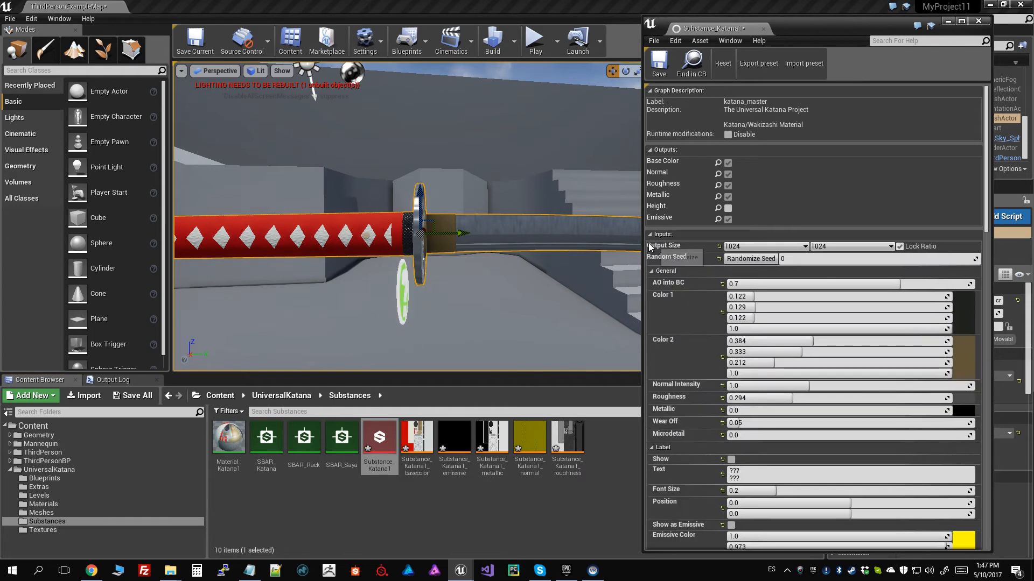
click(650, 234)
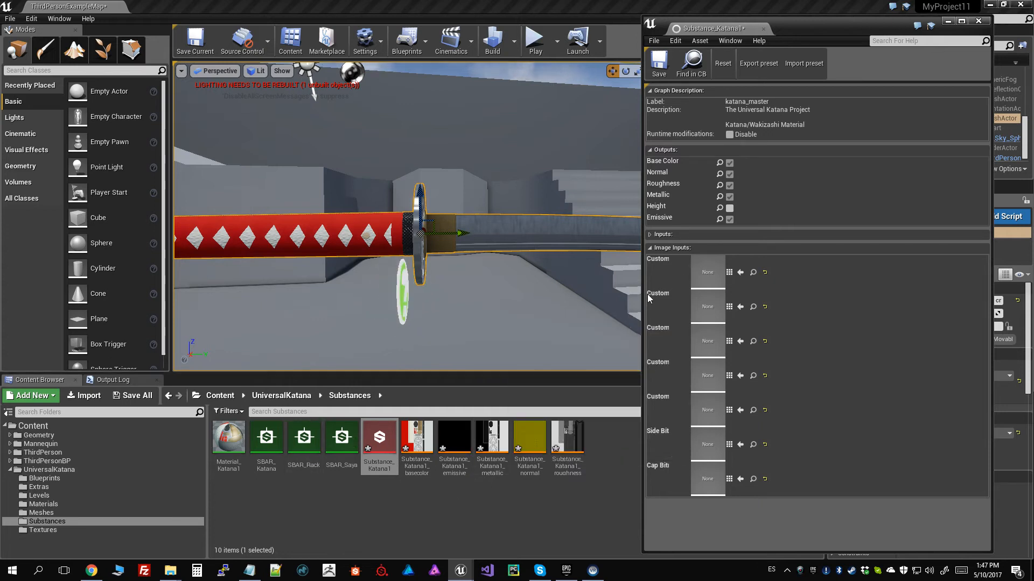
click(650, 234)
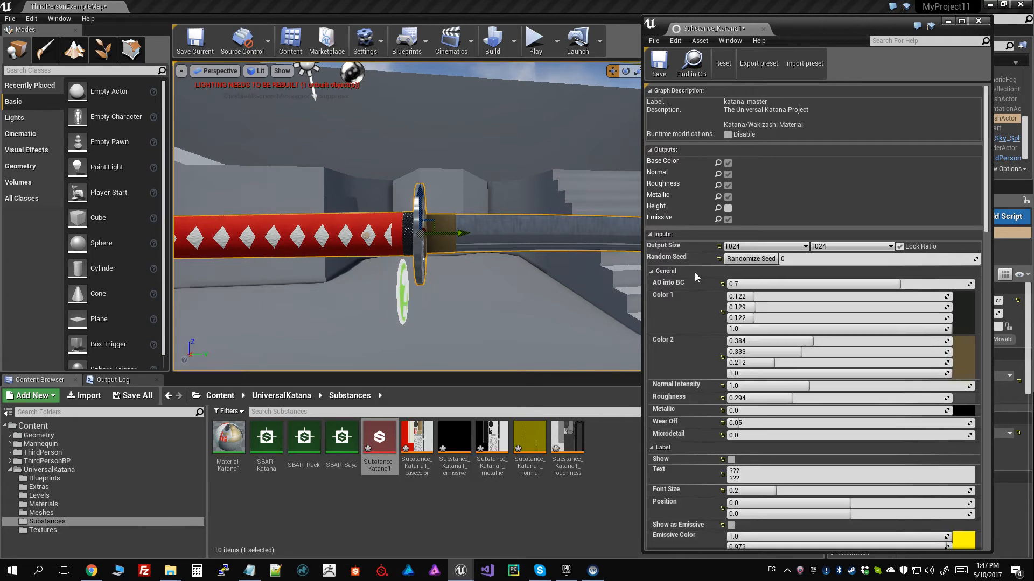
click(650, 235)
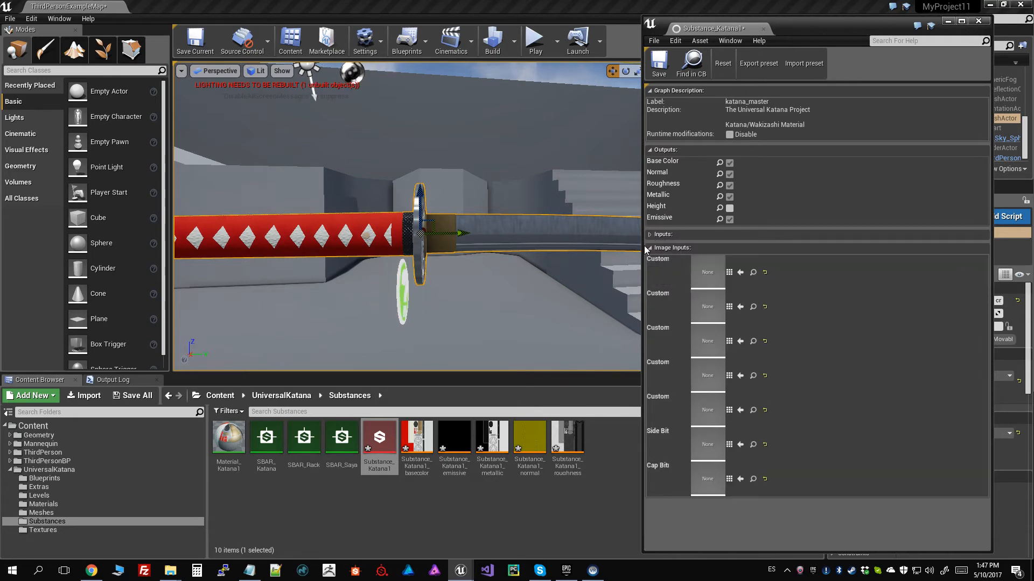
click(649, 234)
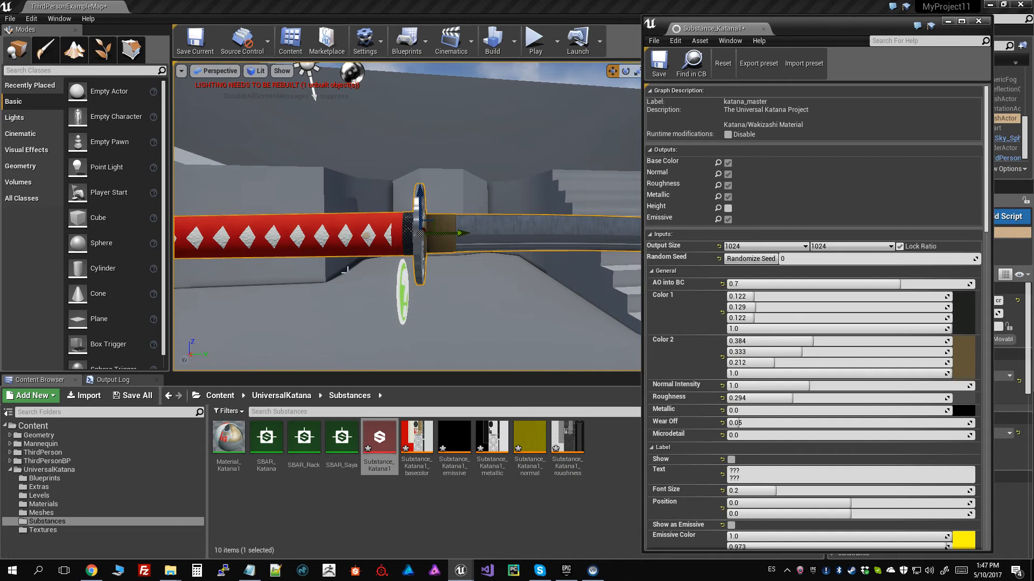
Step: Collapse the parameter groups from General through Mekugi, leaving the Same and Ito groups expanded
click(651, 271)
click(651, 283)
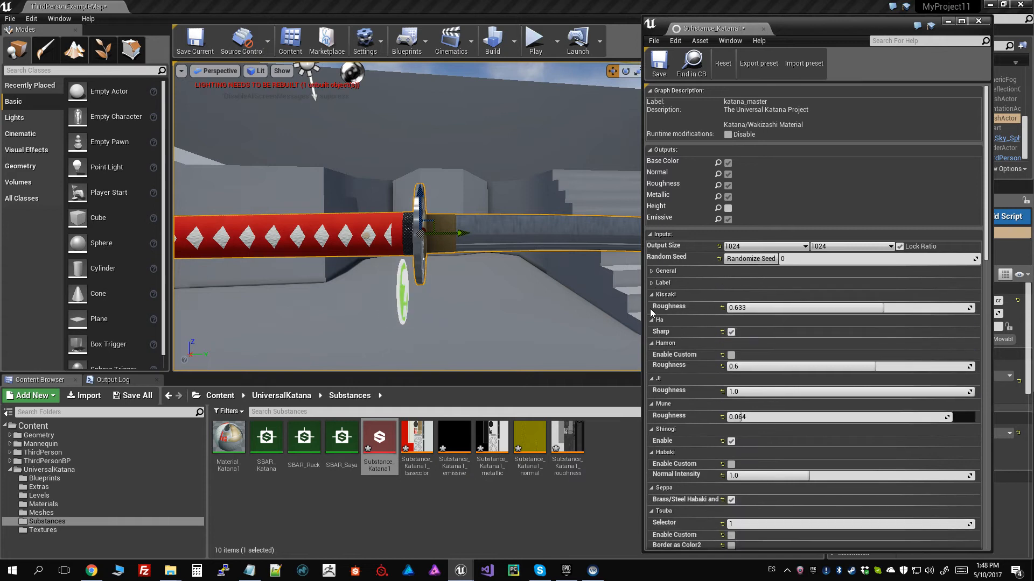
click(651, 295)
click(651, 307)
click(651, 318)
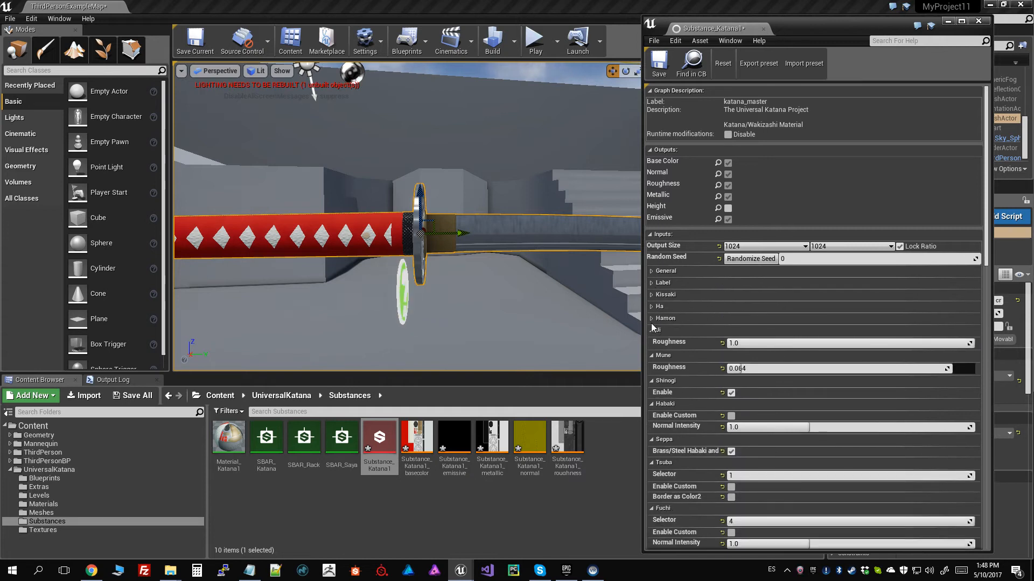
click(651, 330)
click(651, 343)
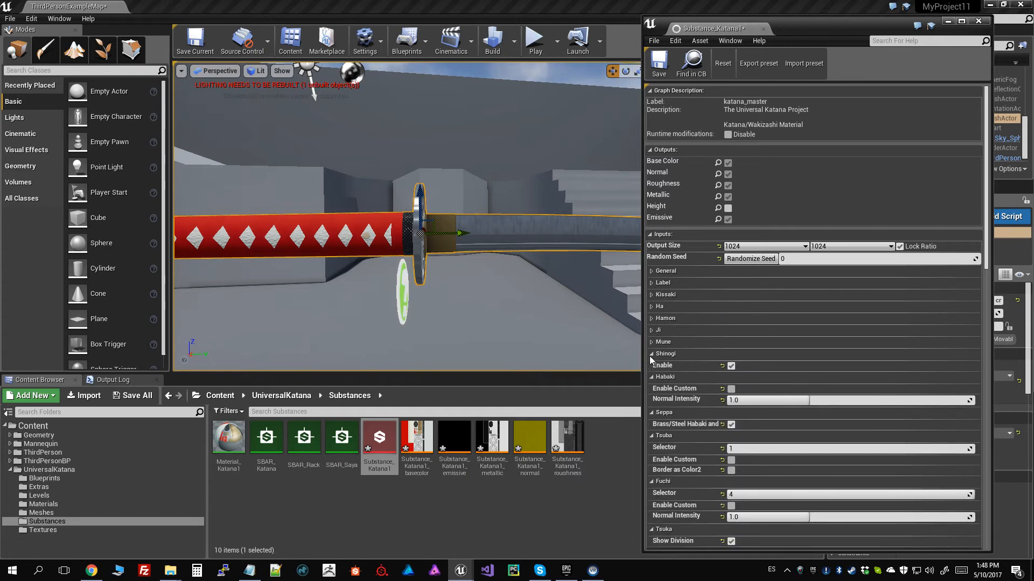
click(651, 354)
click(651, 365)
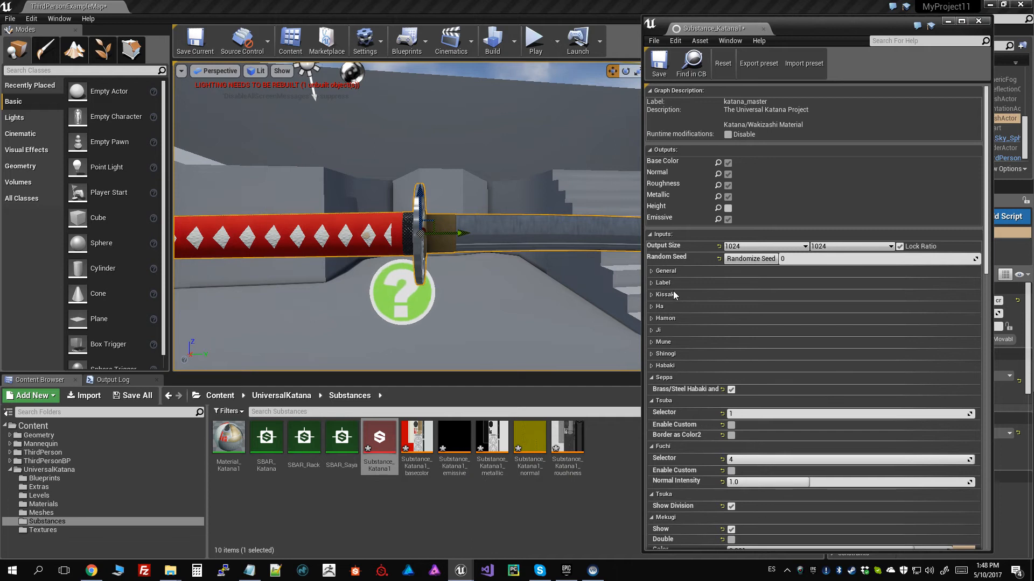
click(651, 378)
click(651, 390)
scroll(760, 305, down, 5)
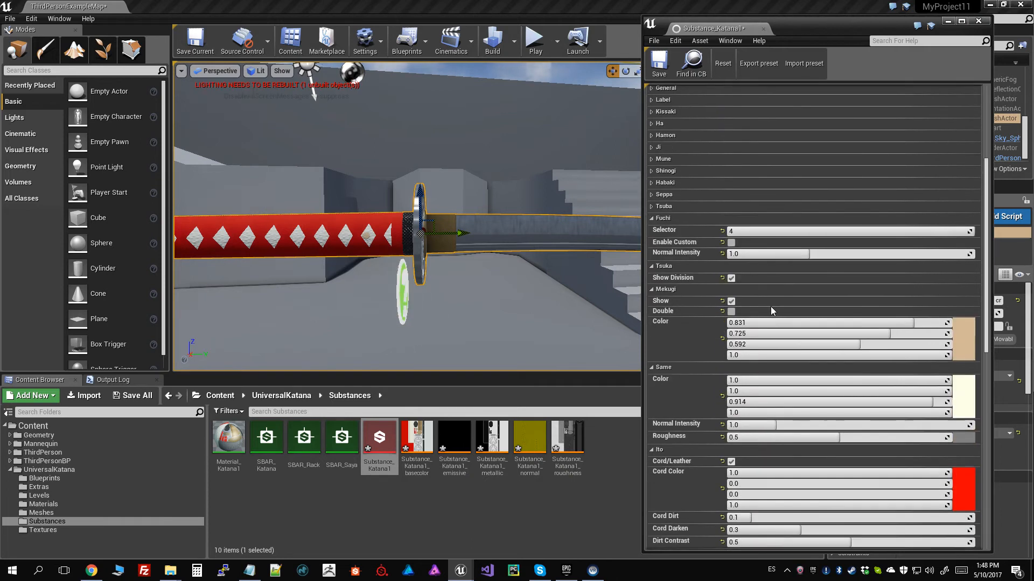
click(651, 212)
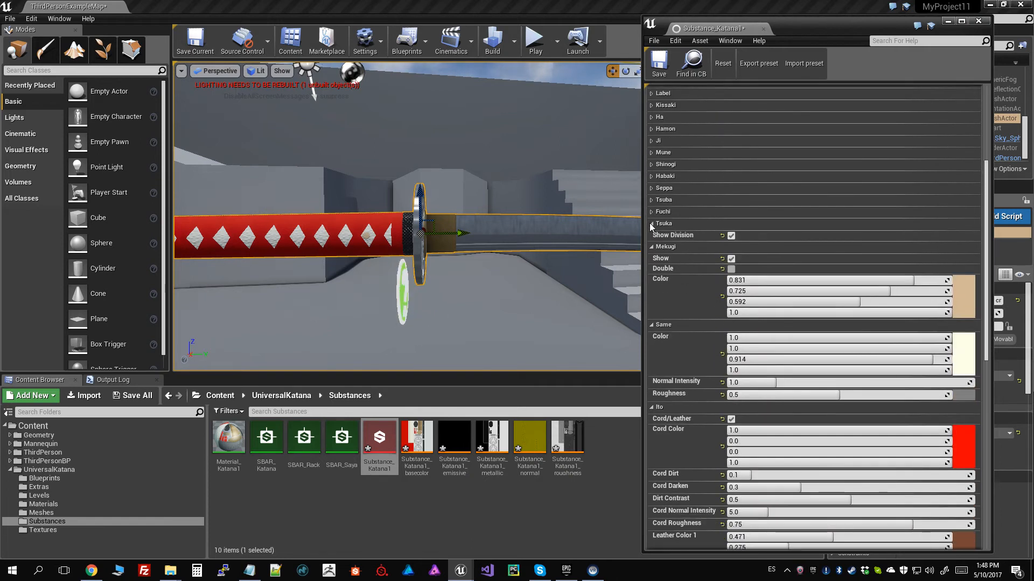
click(650, 223)
scroll(657, 249, down, 4)
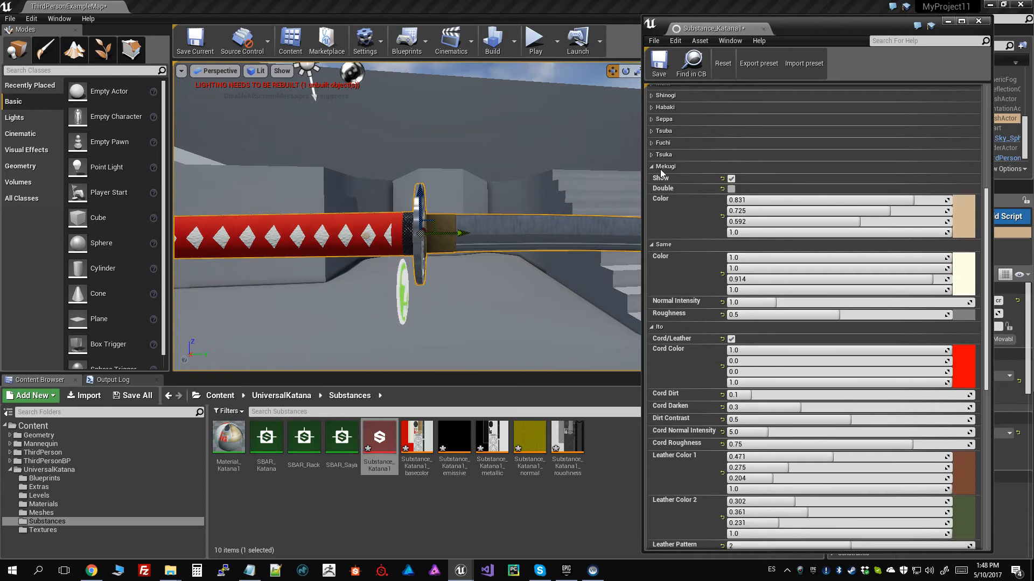
click(652, 166)
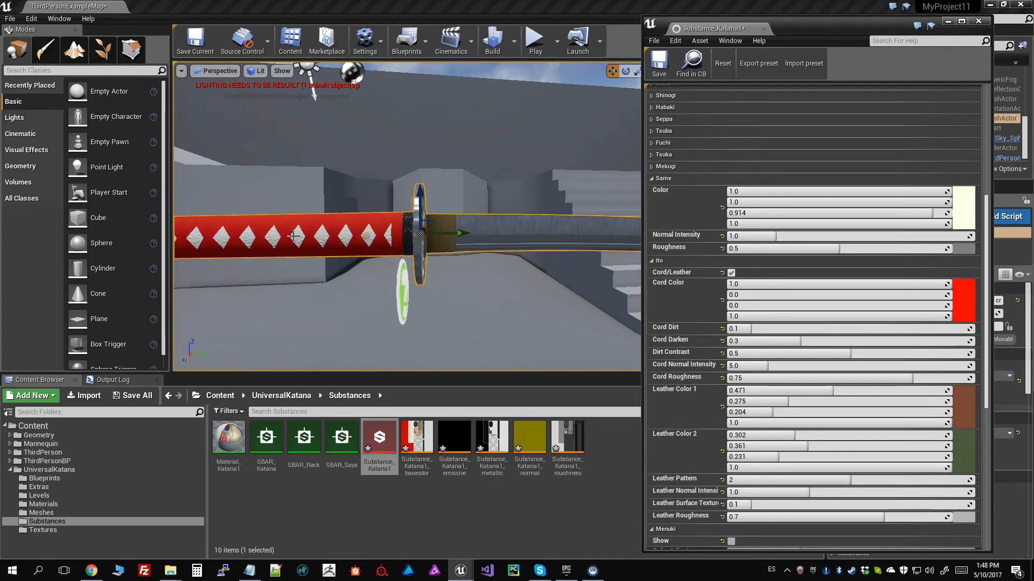
Step: Darken the Same color slightly to a value of 0.965 (R 0.965, G 0.965, B 0.882)
click(964, 207)
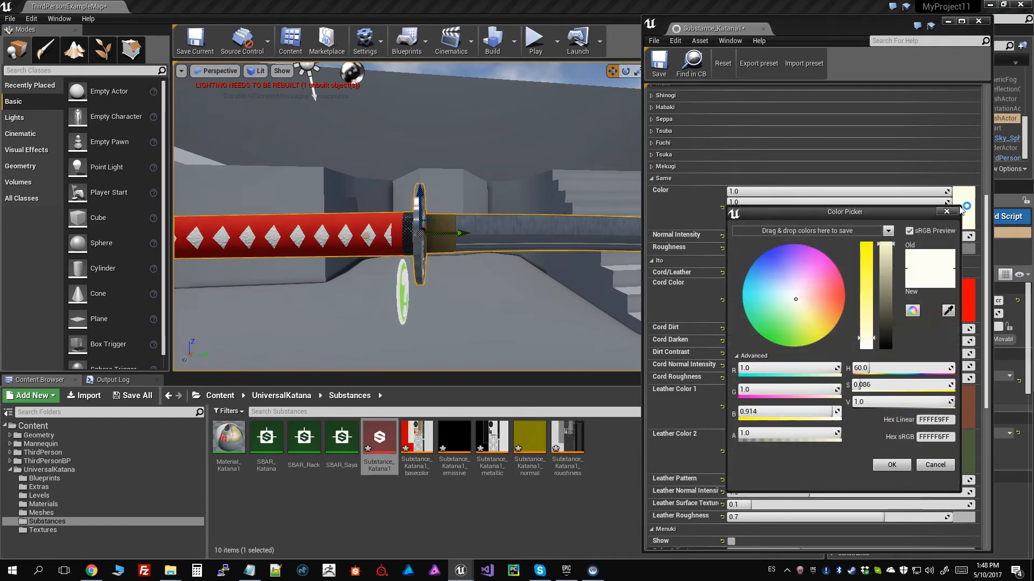
mouse_move(888, 258)
mouse_down()
mouse_move(889, 342)
mouse_move(883, 246)
mouse_up()
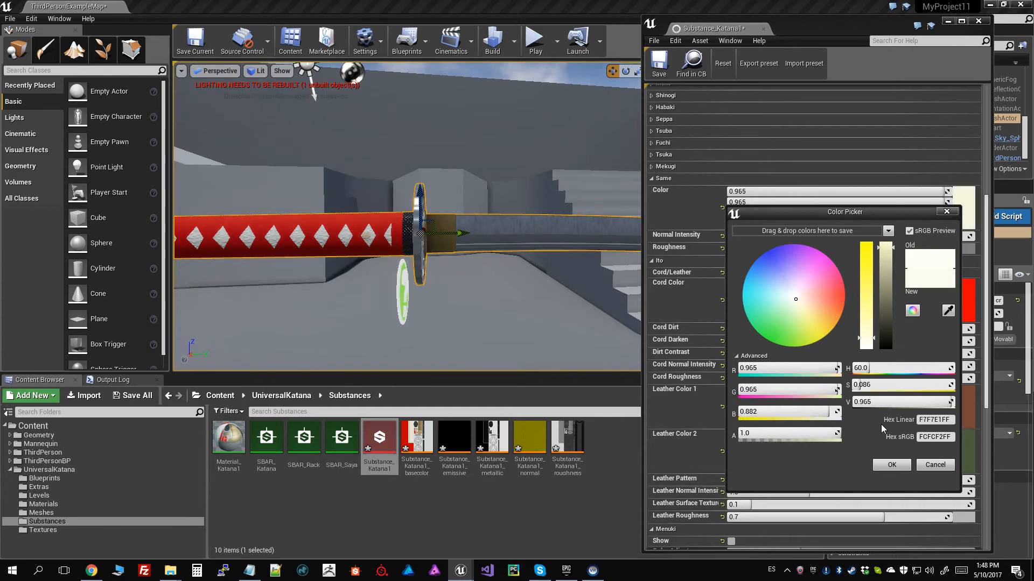
click(902, 469)
Step: Switch the Ito wrap from cord to leather and try Leather Pattern 3 on the handle before going back to 2
scroll(697, 267, down, 3)
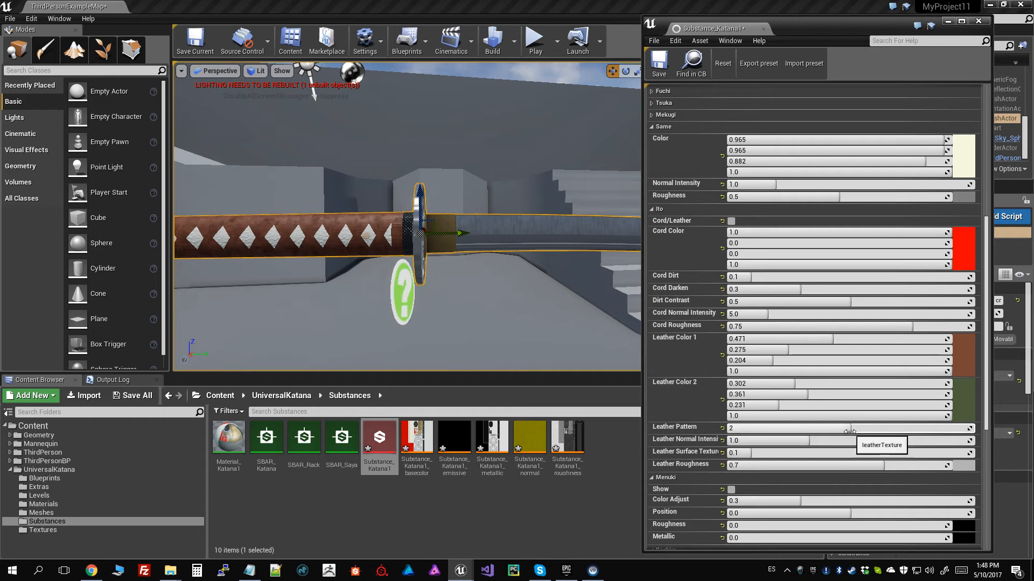
drag(849, 432, 861, 432)
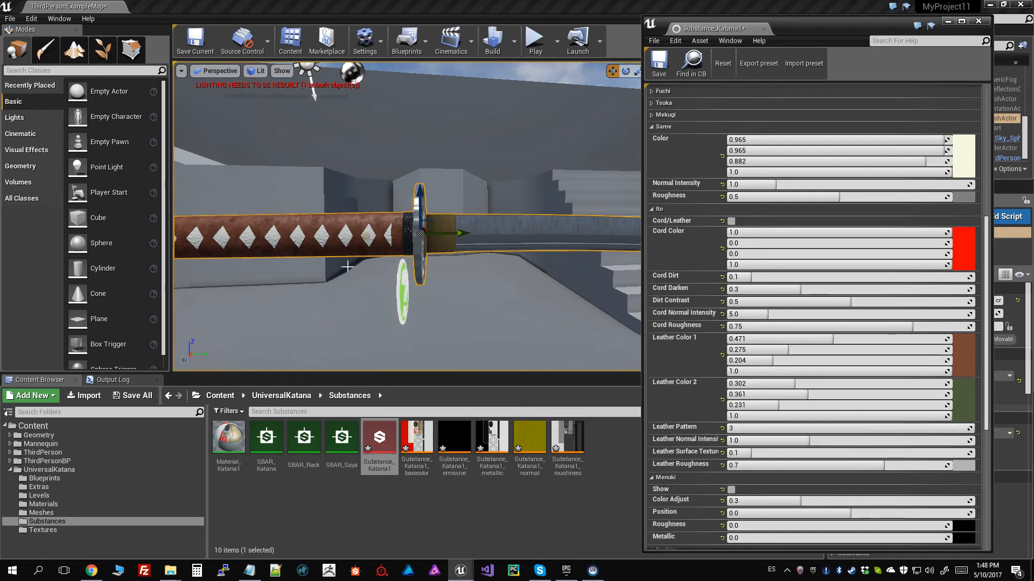
drag(348, 266, 339, 234)
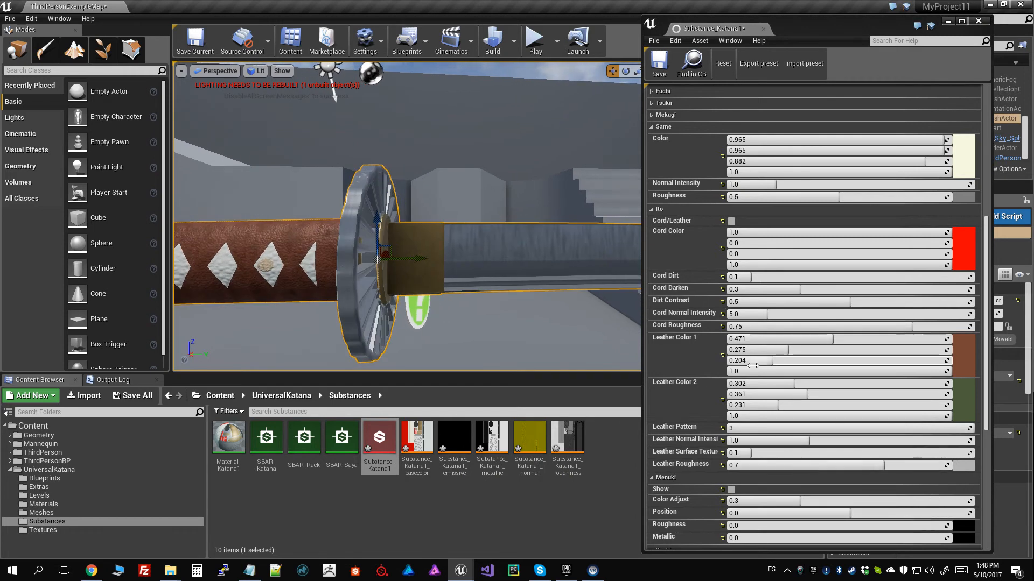
drag(969, 431, 963, 431)
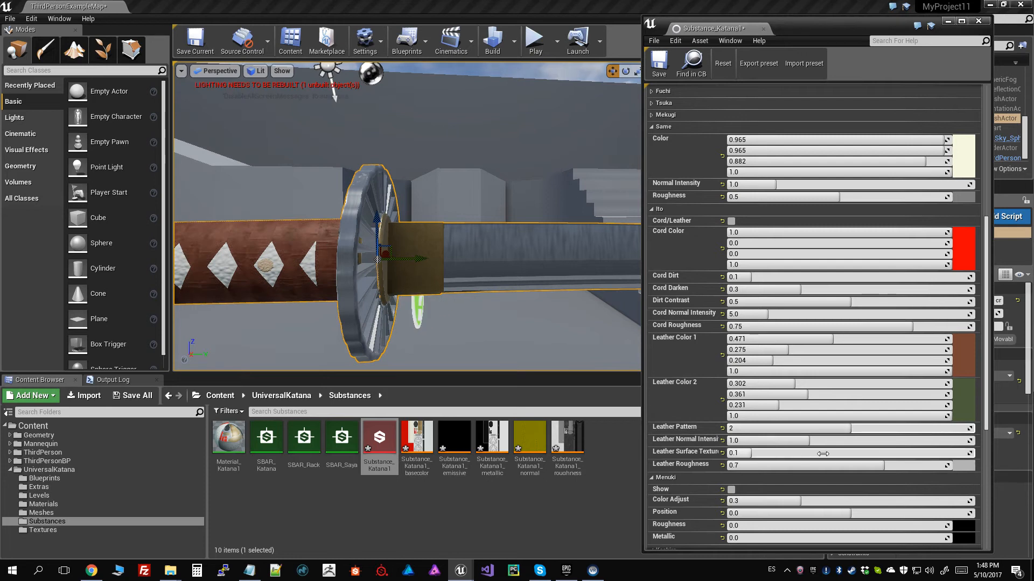
Step: Set the Ito's Leather Normal Intensity to 1.586, Leather Surface Texture to 0.163 and Leather Roughness to about 0.67
drag(807, 440, 857, 441)
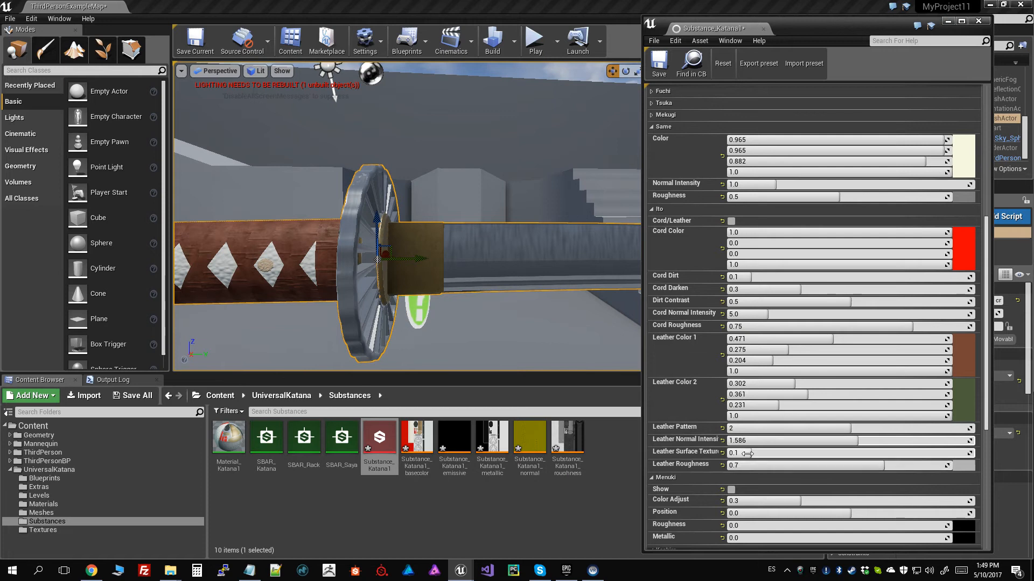
mouse_move(756, 453)
mouse_down()
mouse_move(883, 453)
mouse_move(734, 453)
mouse_move(766, 453)
mouse_up()
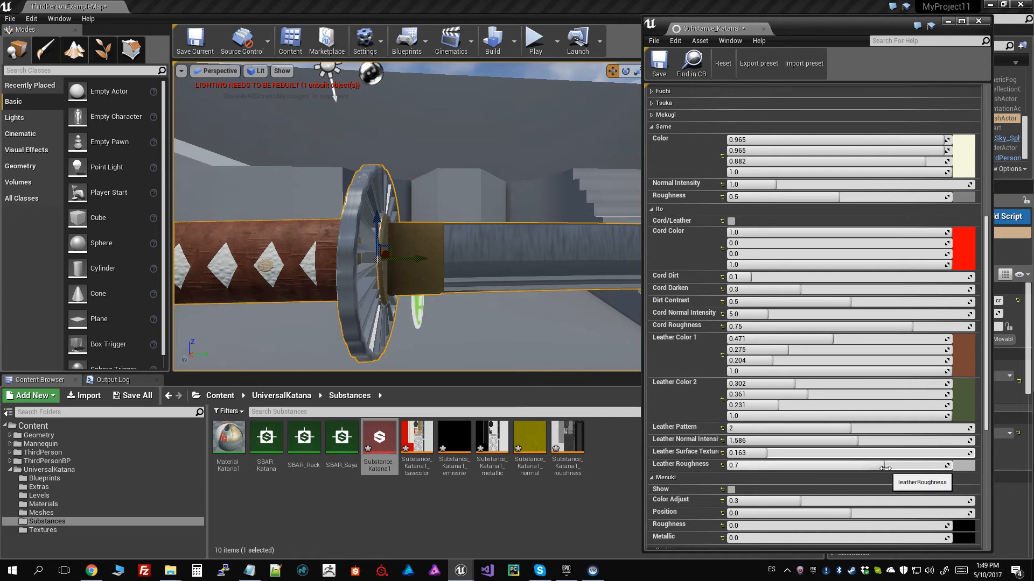
mouse_move(884, 465)
mouse_down()
mouse_move(764, 465)
mouse_move(877, 465)
mouse_up()
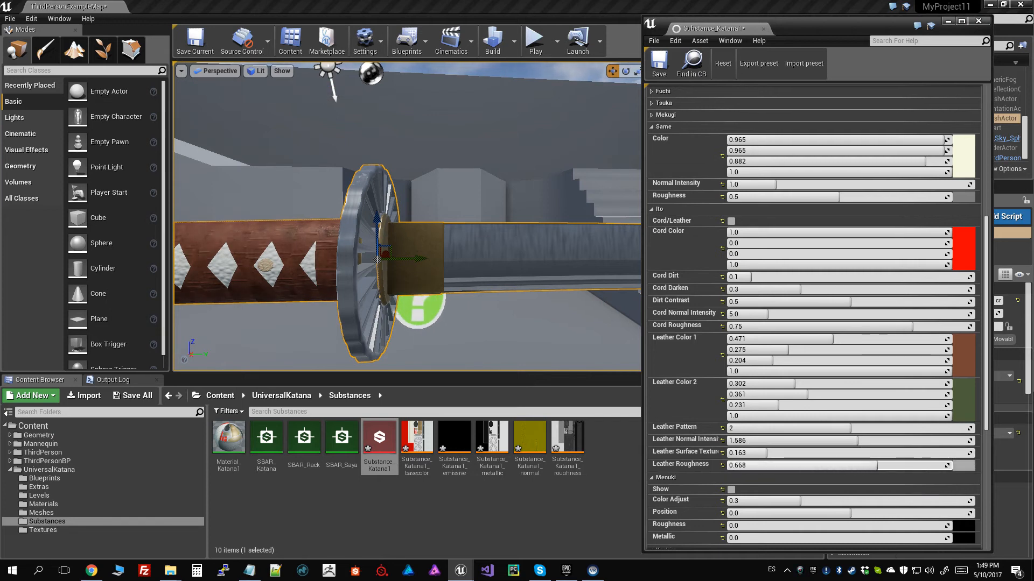
Step: Randomize the substance's Random Seed three times to vary the katana's texture
scroll(896, 335, up, 3)
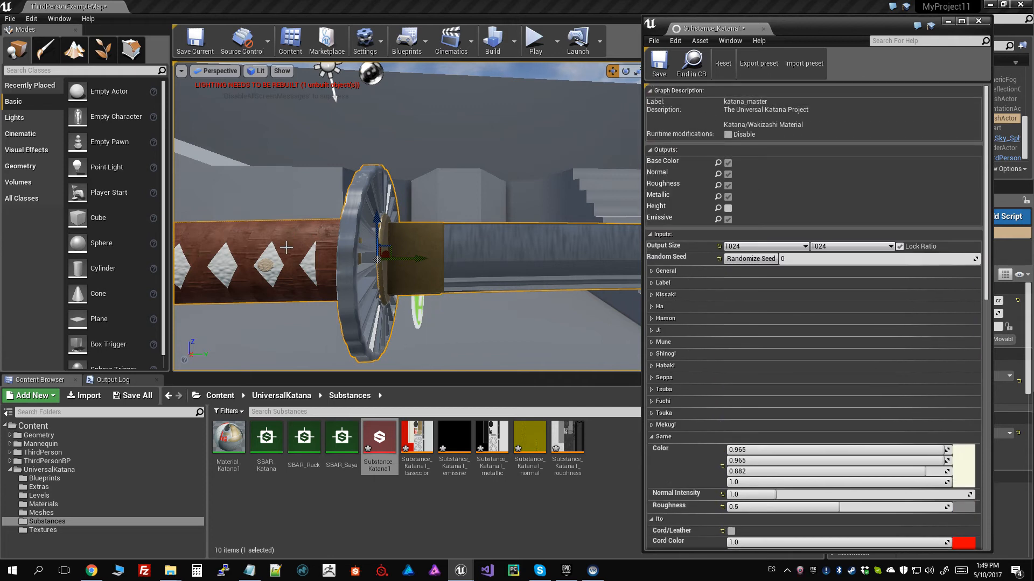
click(748, 260)
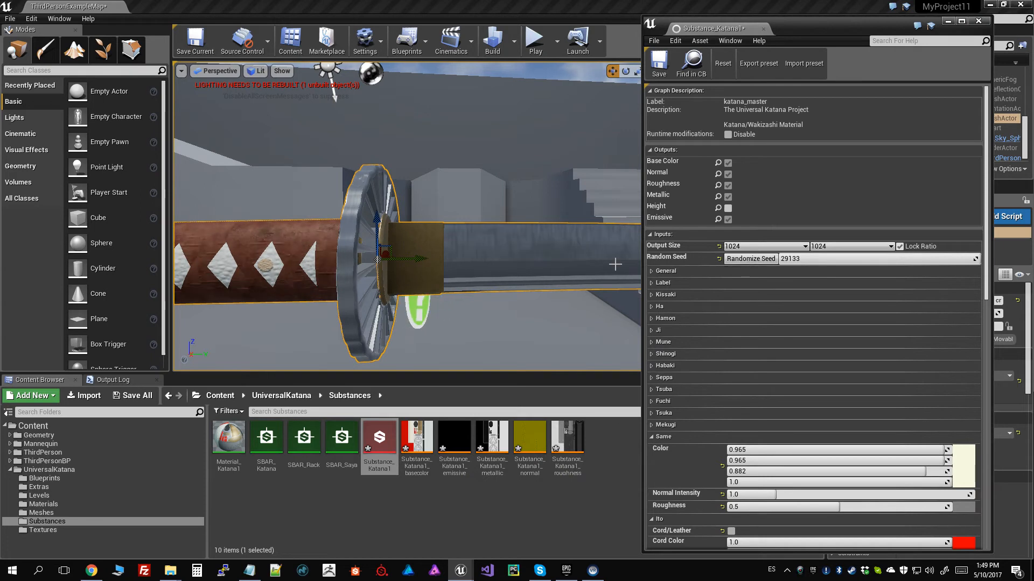
click(750, 259)
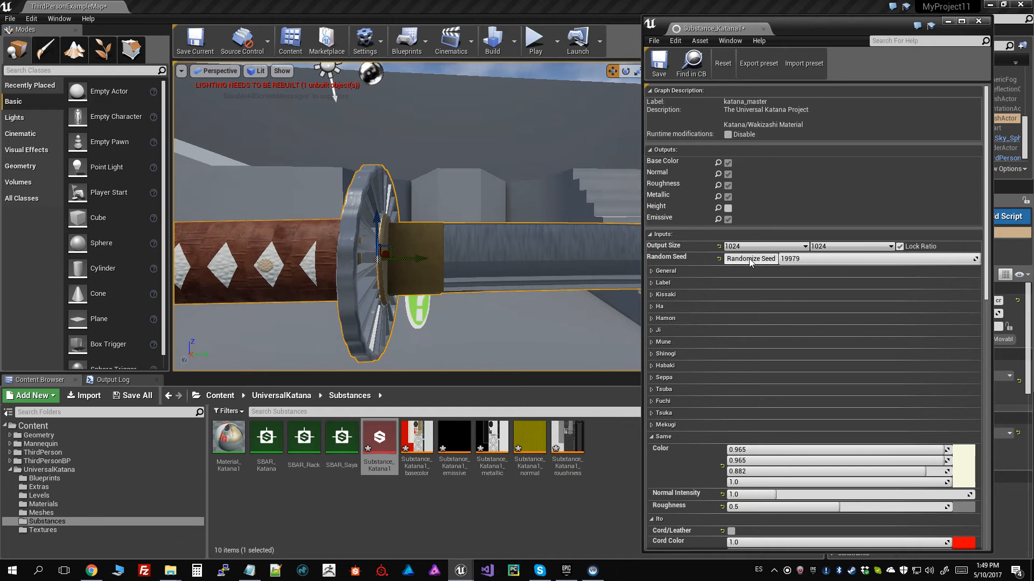
click(750, 259)
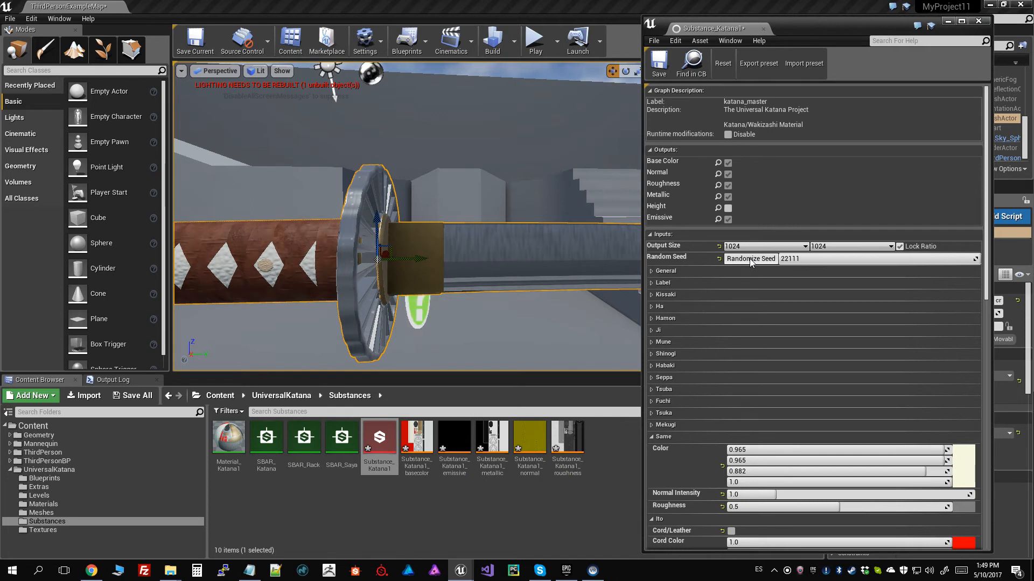
Step: Switch the Ito wrap back to cord by enabling Cord/Leather
scroll(805, 277, down, 15)
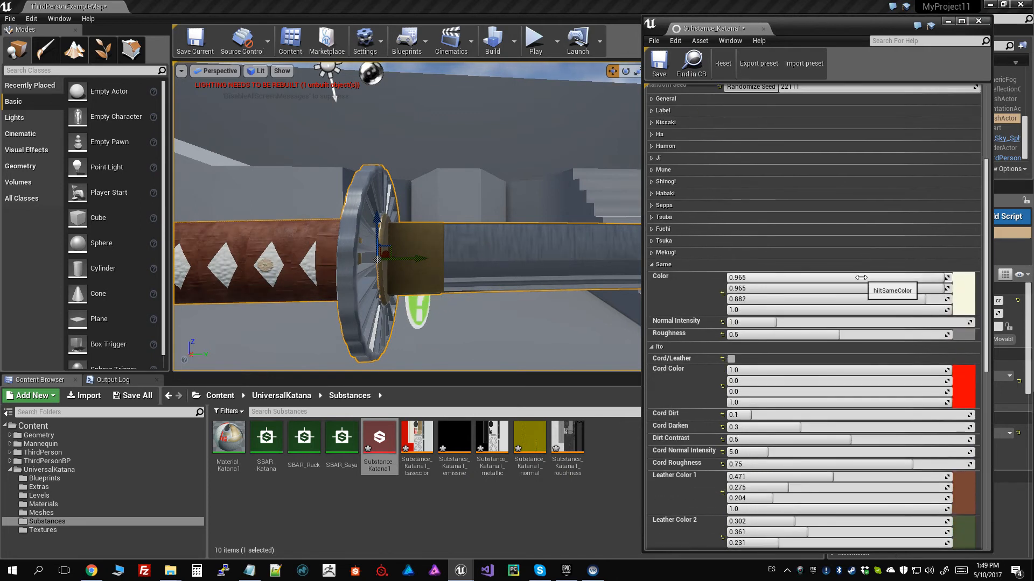
scroll(864, 281, up, 10)
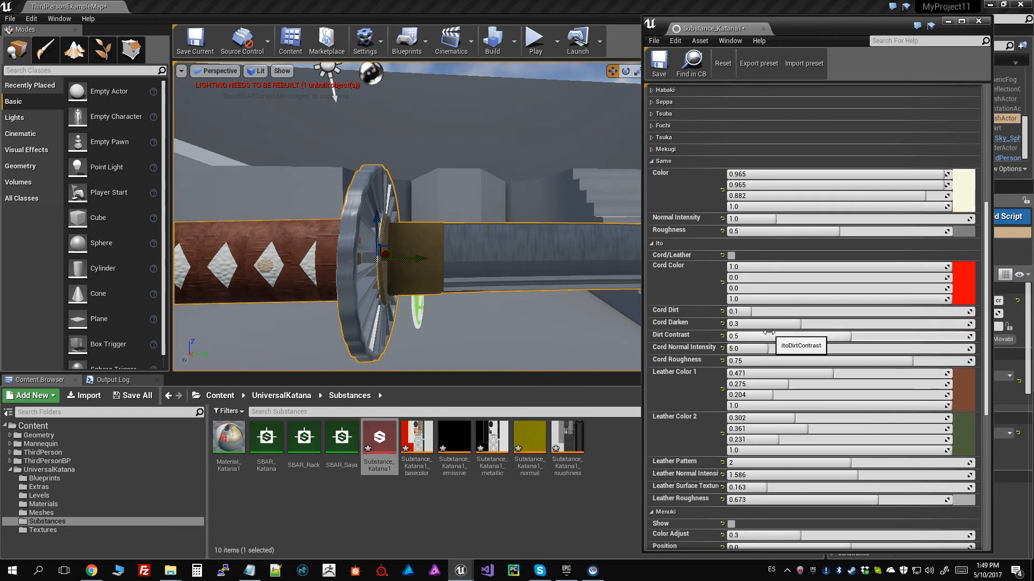
scroll(775, 366, down, 3)
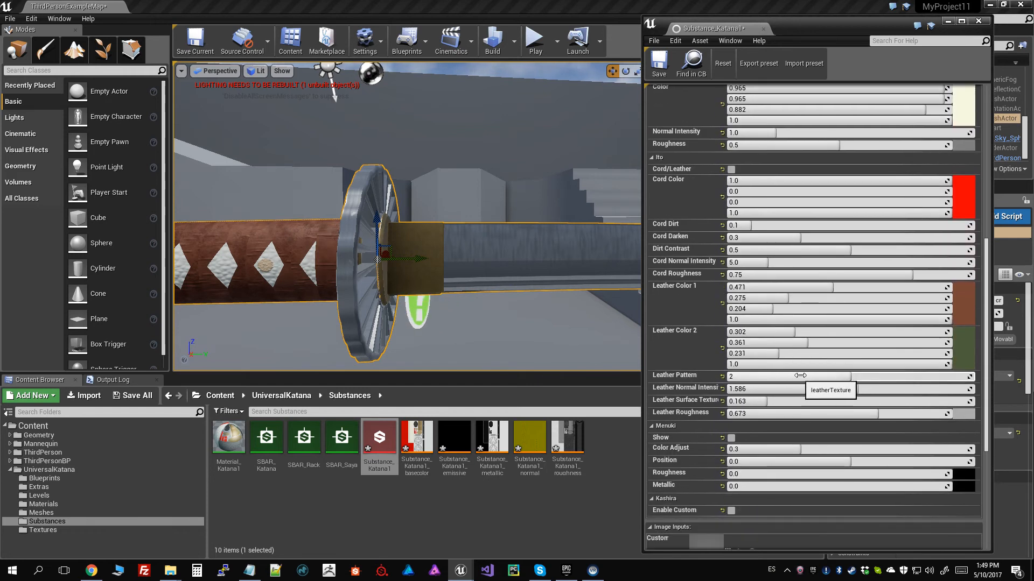
scroll(754, 377, up, 5)
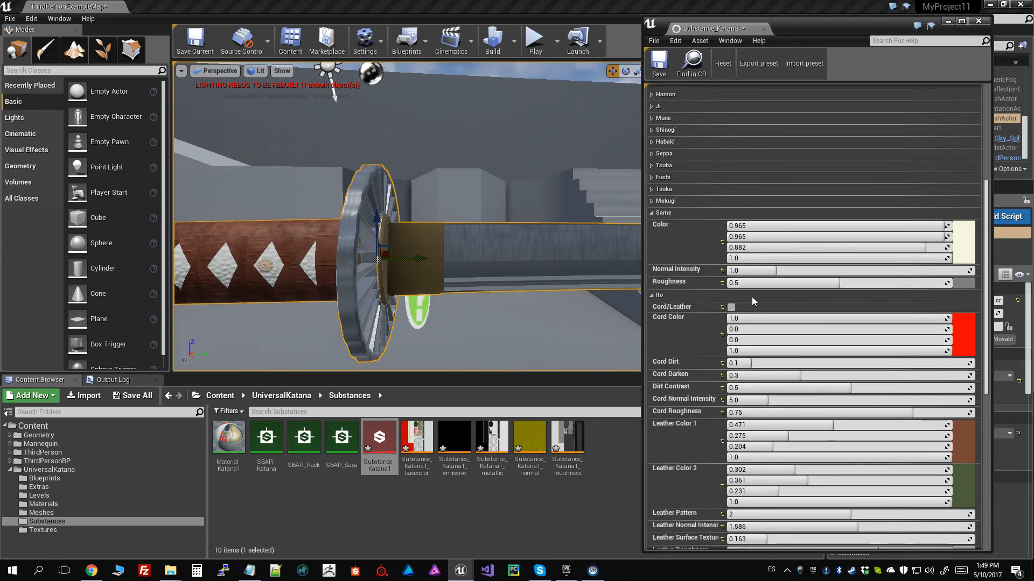
click(731, 307)
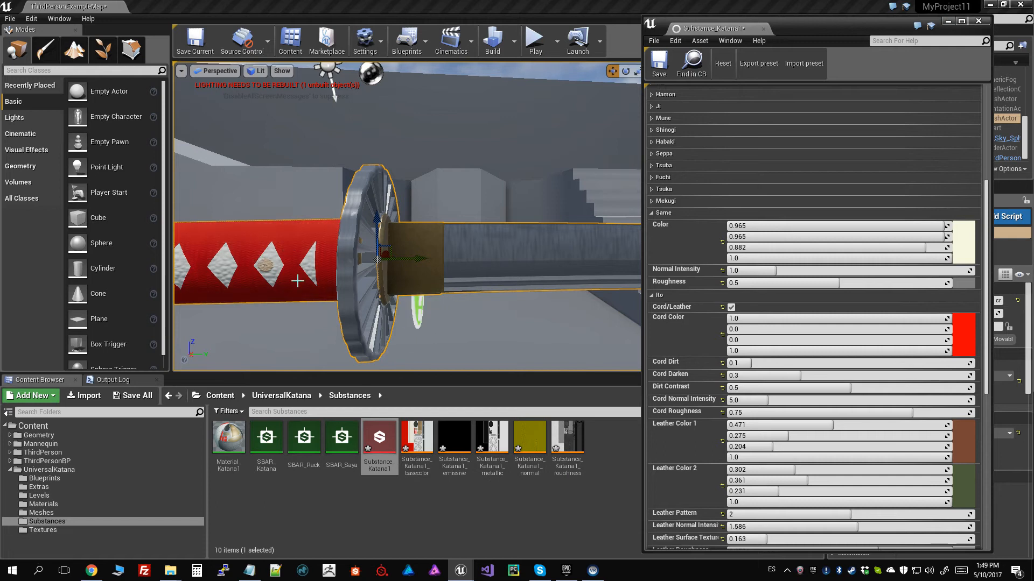
Step: Frame the full handle, and set the Ito's Cord Dirt to 0.358 and Cord Darken to 0.32
right_drag(406, 299, 406, 299)
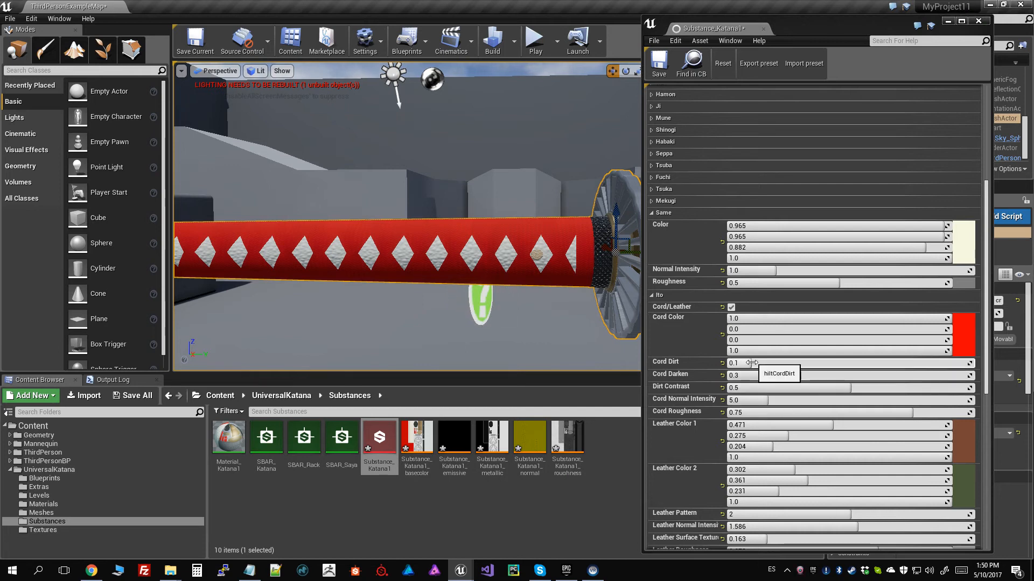
drag(754, 363, 868, 363)
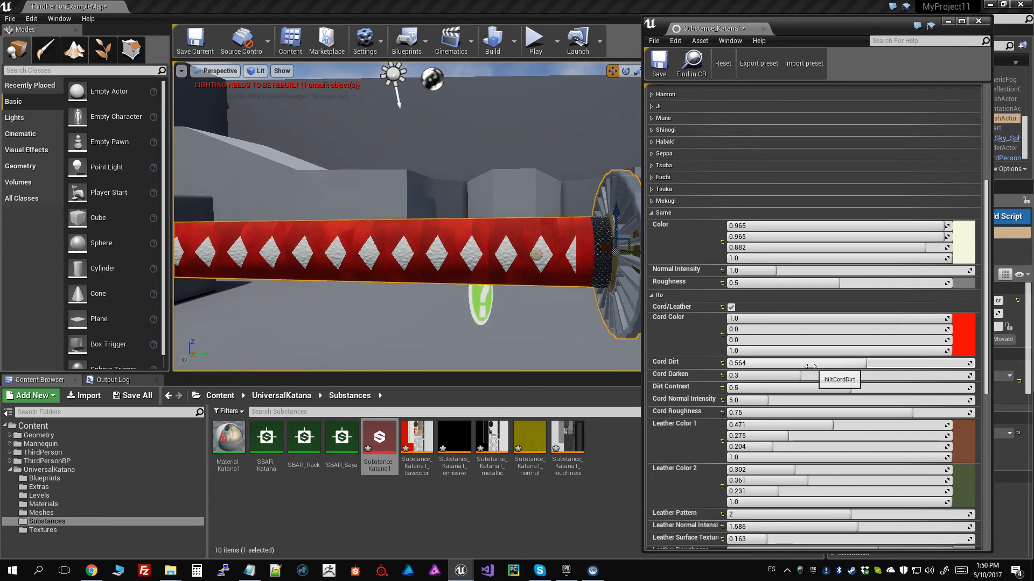
drag(866, 364, 806, 376)
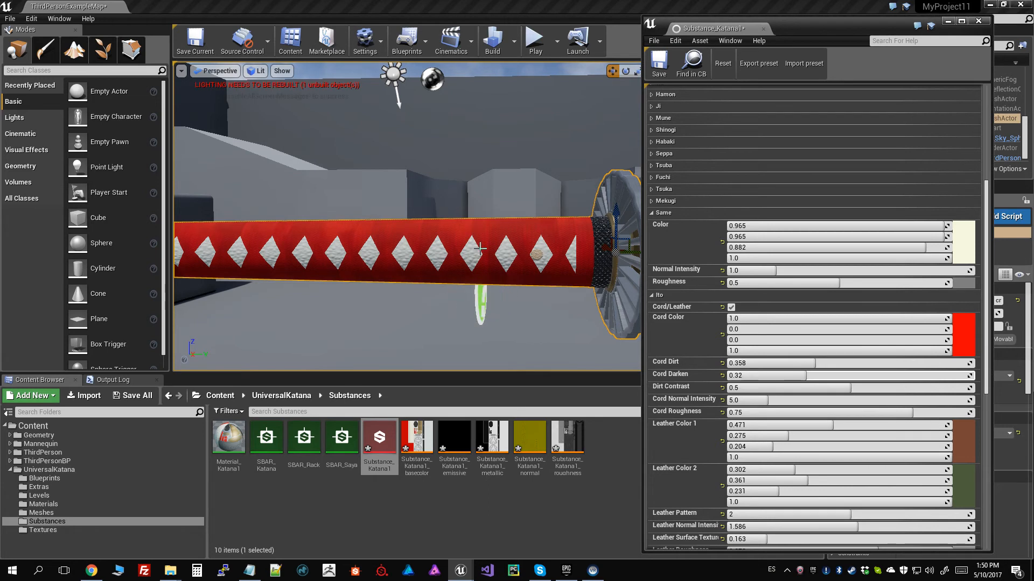
Step: Set the Ito's Cord Color to 0.995, 0.073, 0.073, its Cord Normal Intensity to 7.474 and its Cord Roughness to 0.863
click(963, 335)
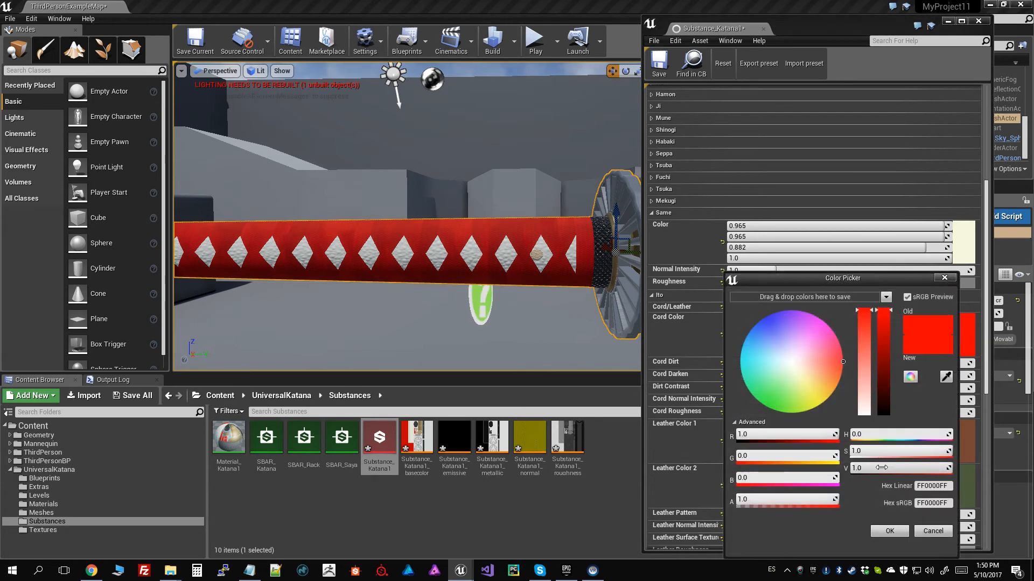
mouse_move(940, 468)
mouse_down()
mouse_move(862, 468)
mouse_move(951, 468)
mouse_move(934, 451)
mouse_move(942, 451)
mouse_up()
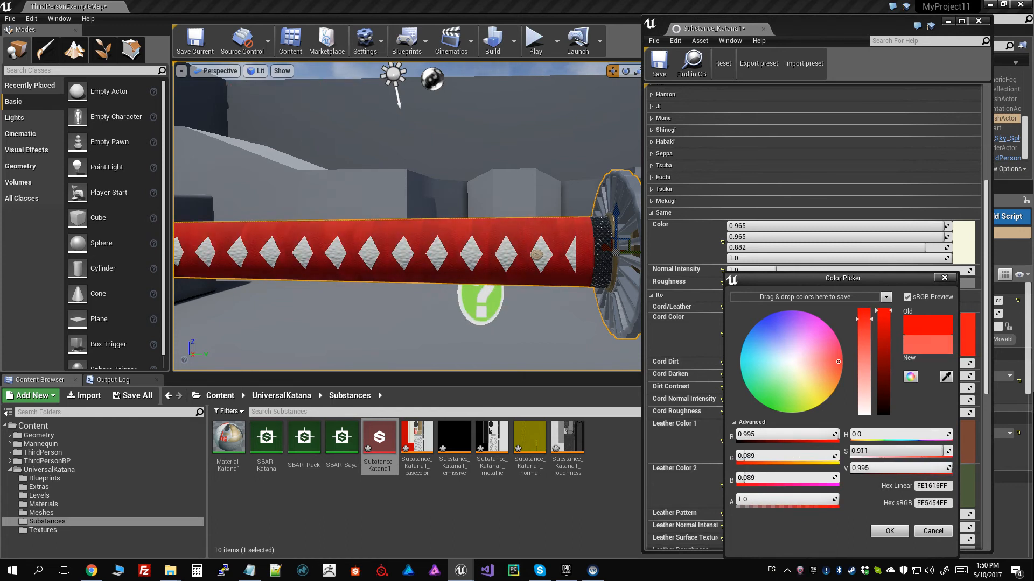
click(889, 530)
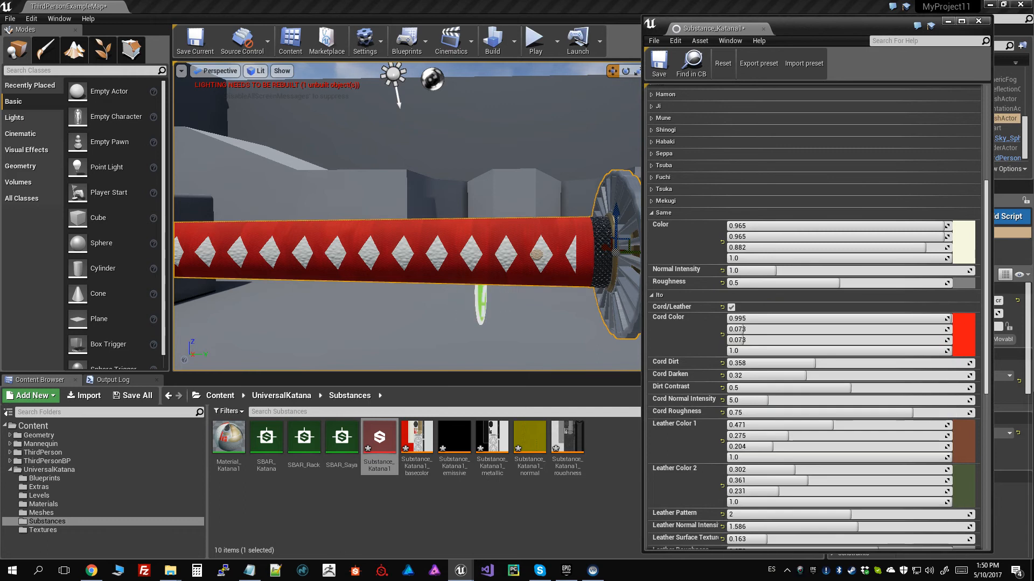
mouse_move(768, 401)
mouse_down()
mouse_move(945, 401)
mouse_move(787, 401)
mouse_up()
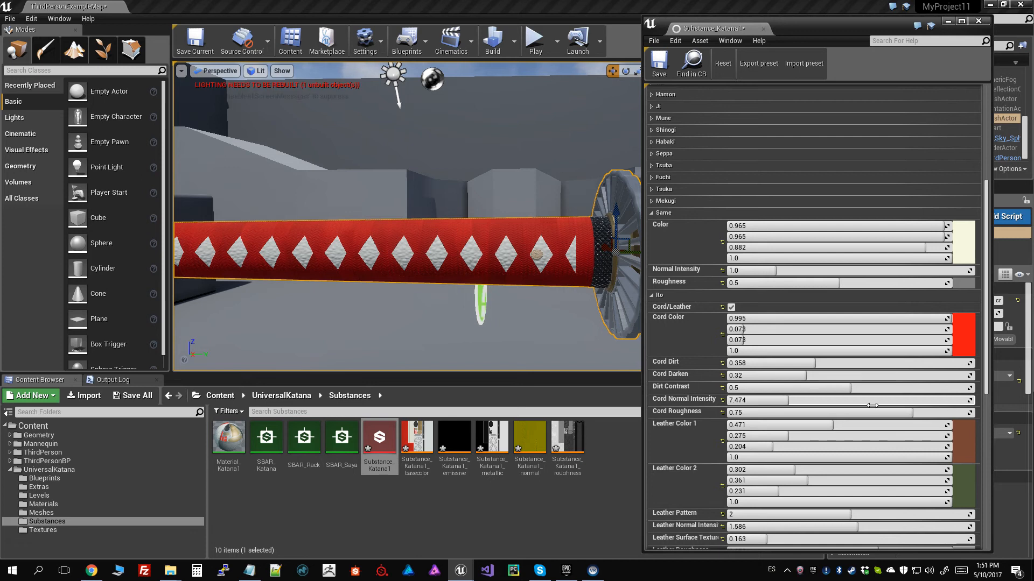
drag(872, 412, 941, 413)
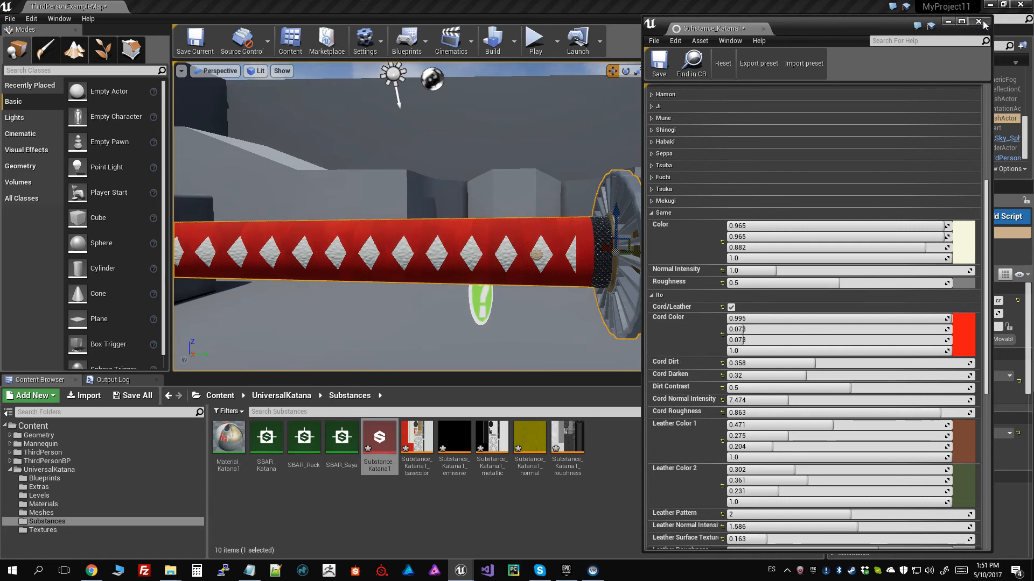
Step: Close the Substance_Katana1 editor and save all modified level and substance content
click(979, 22)
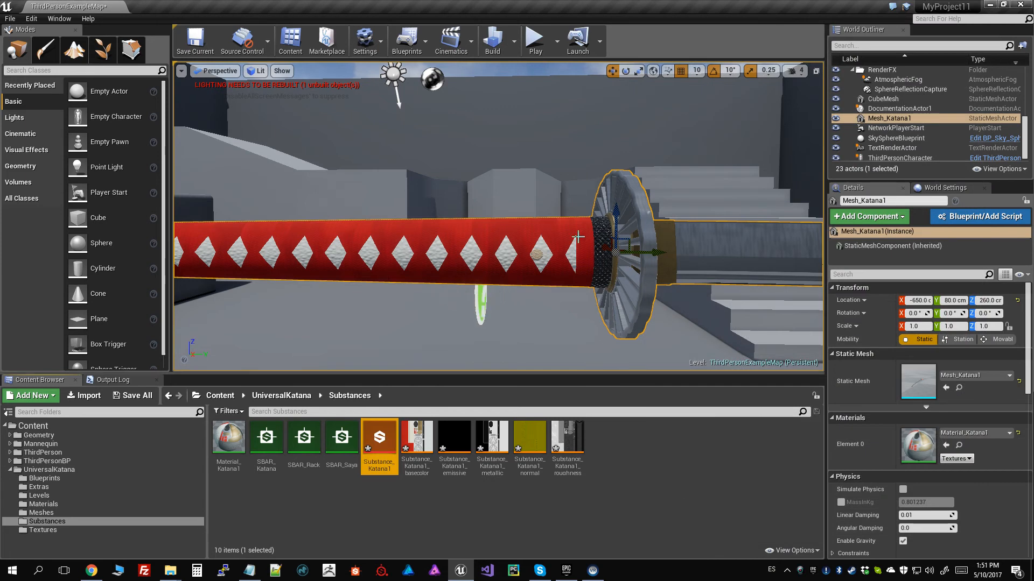
click(132, 395)
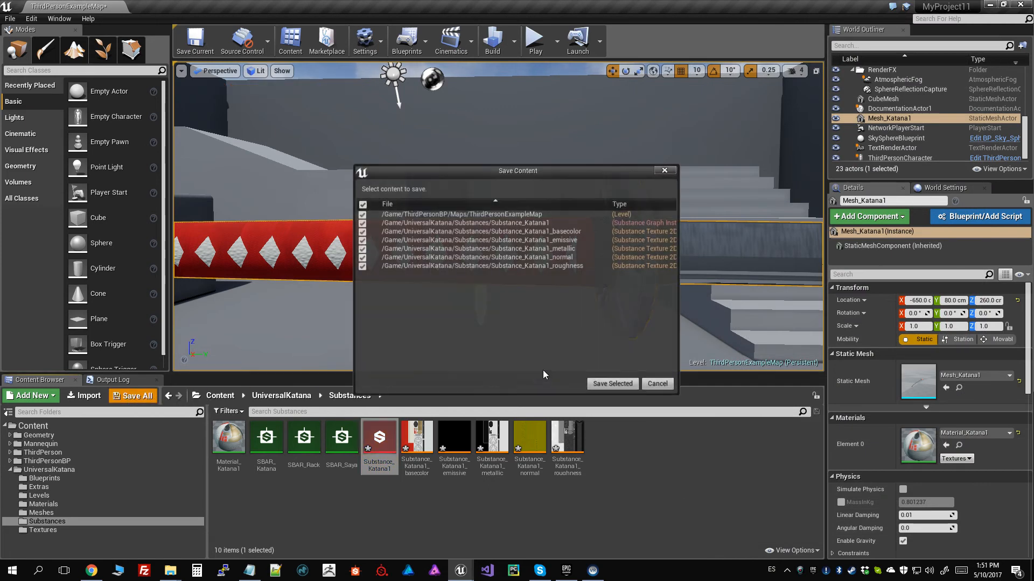
click(612, 384)
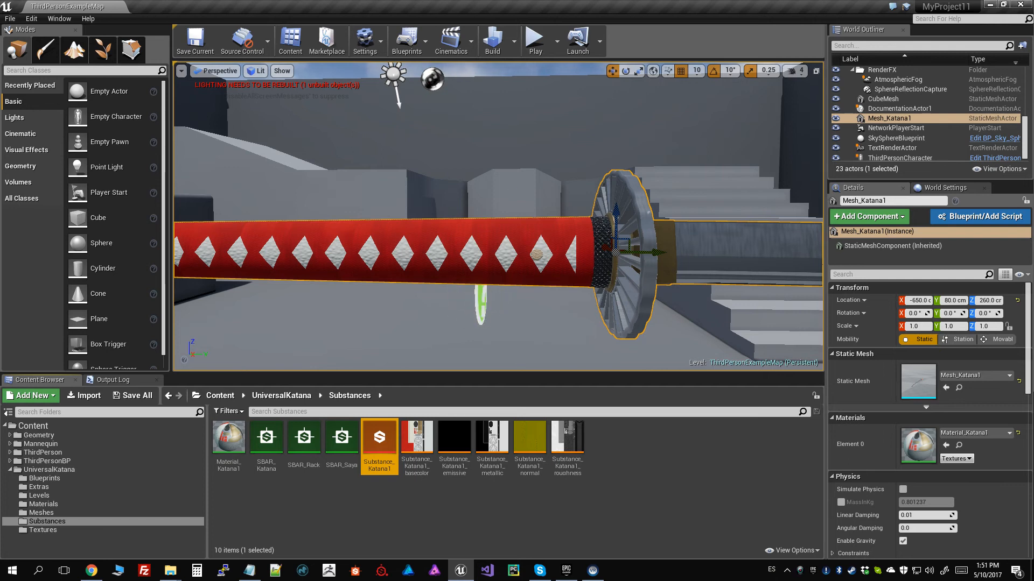
Step: Examine the customized katana in the level, both up close and from across the scene
key(f)
scroll(677, 264, down, 2)
scroll(681, 268, up, 2)
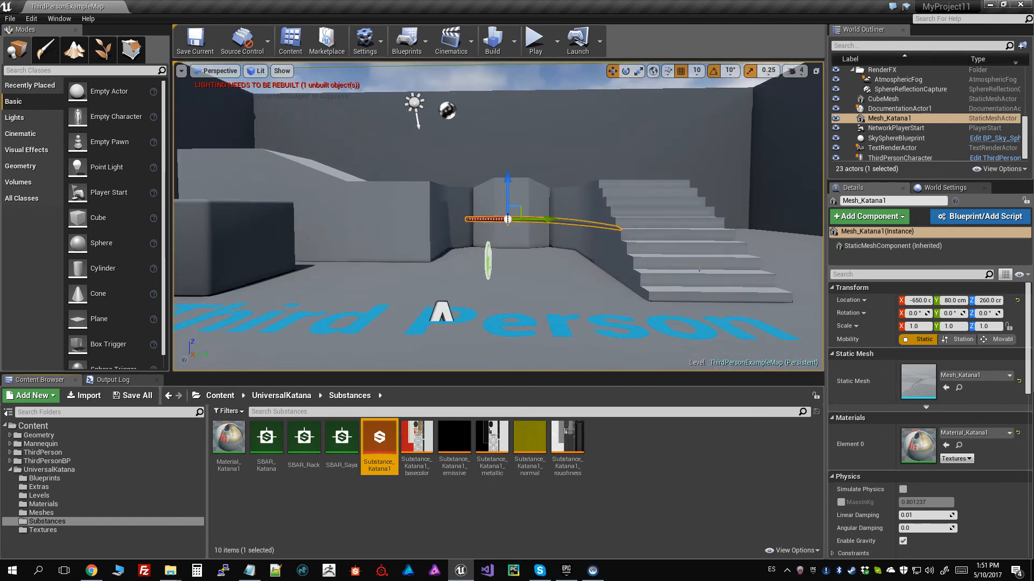
scroll(686, 271, down, 1)
scroll(687, 271, down, 1)
scroll(689, 269, up, 3)
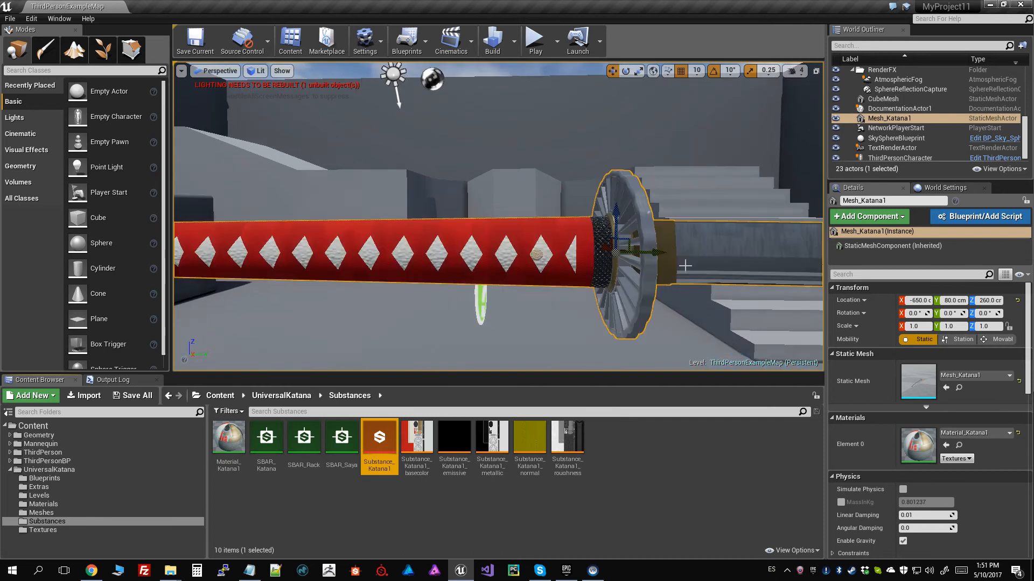
scroll(693, 267, down, 3)
scroll(697, 264, up, 2)
scroll(696, 264, down, 4)
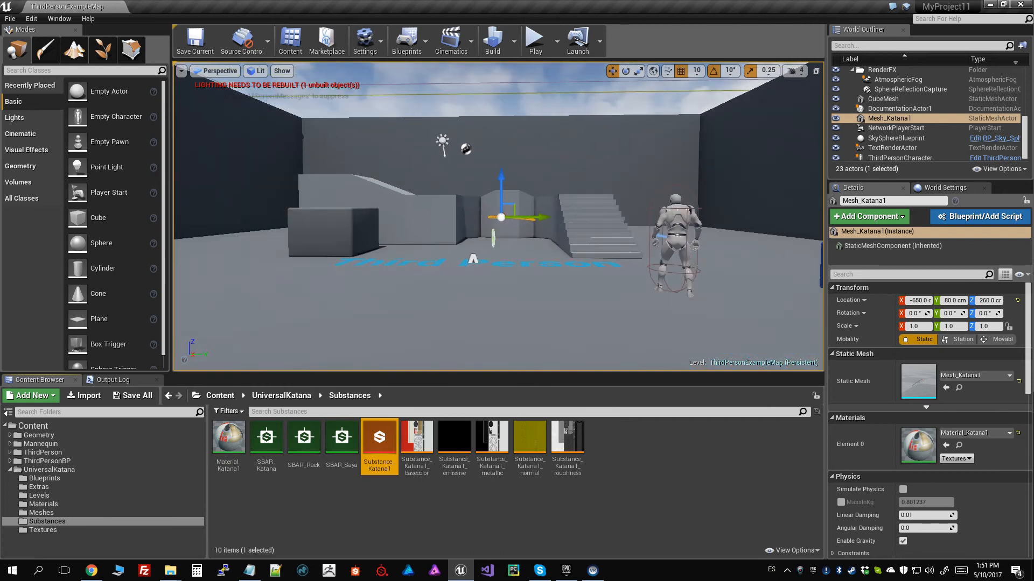
alt+drag(696, 265, 734, 281)
Step: Delete the Mesh_Katana1 actor from the level and clear the asset selection
click(898, 120)
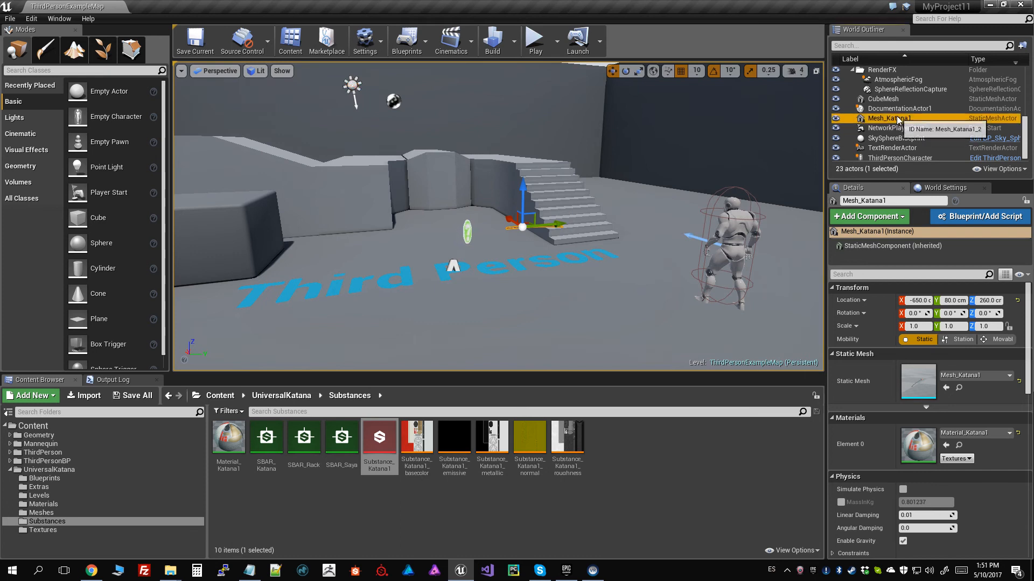
key(Delete)
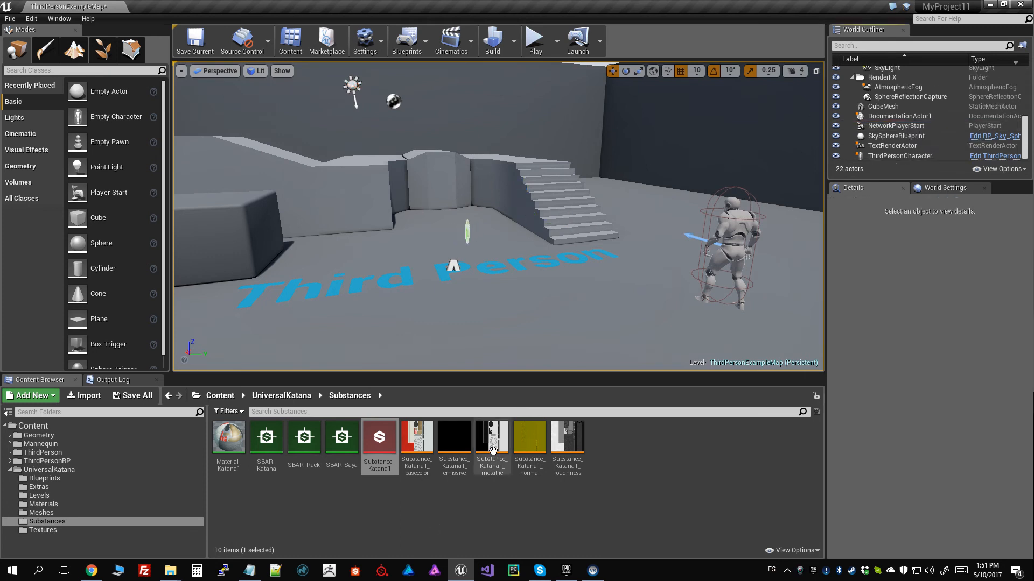
click(383, 443)
click(647, 450)
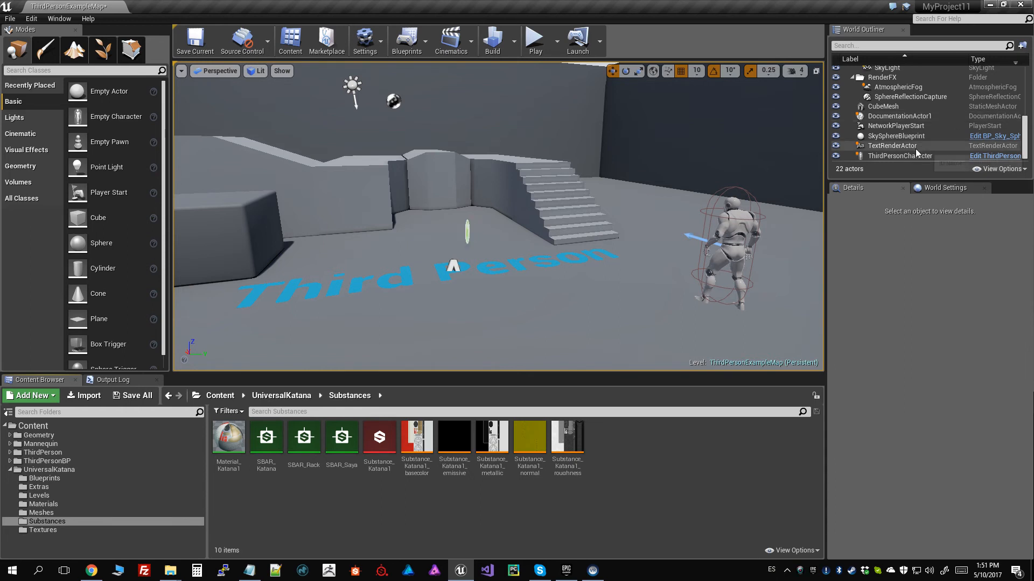
Step: Open the ThirdPersonCharacter's SK_Mannequin skeletal mesh and switch to its skeleton for editing
click(900, 155)
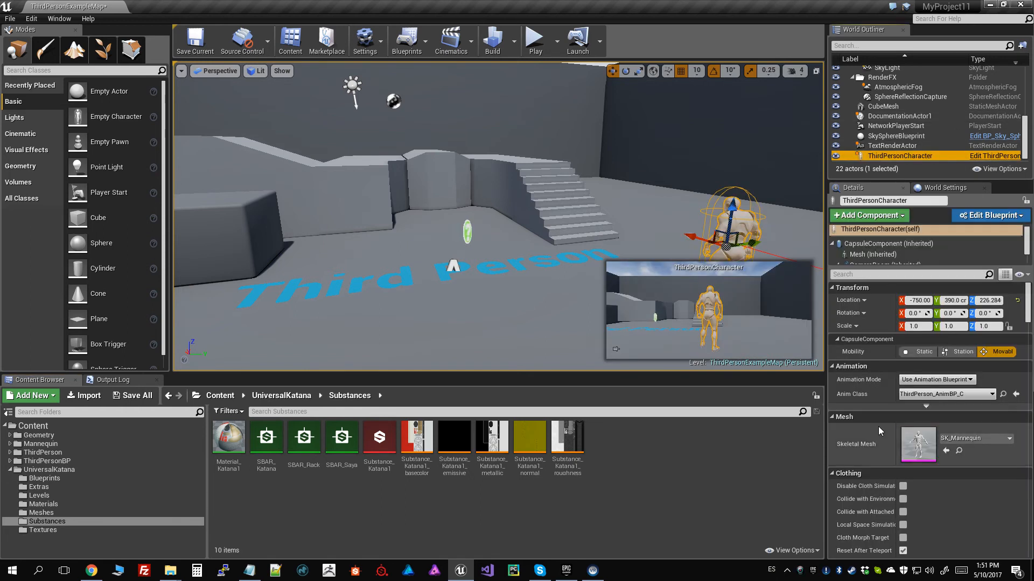
double_click(918, 444)
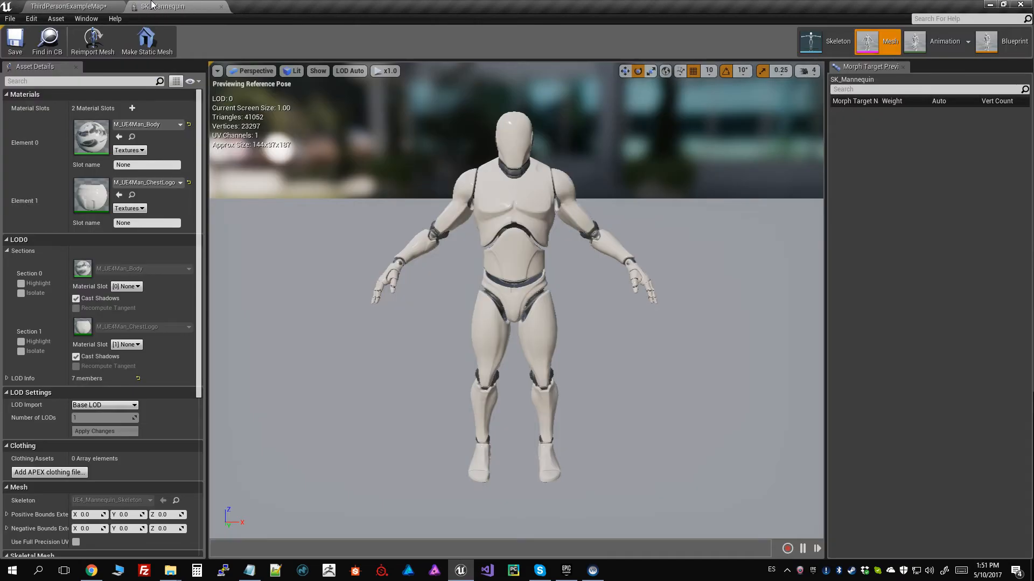
click(825, 42)
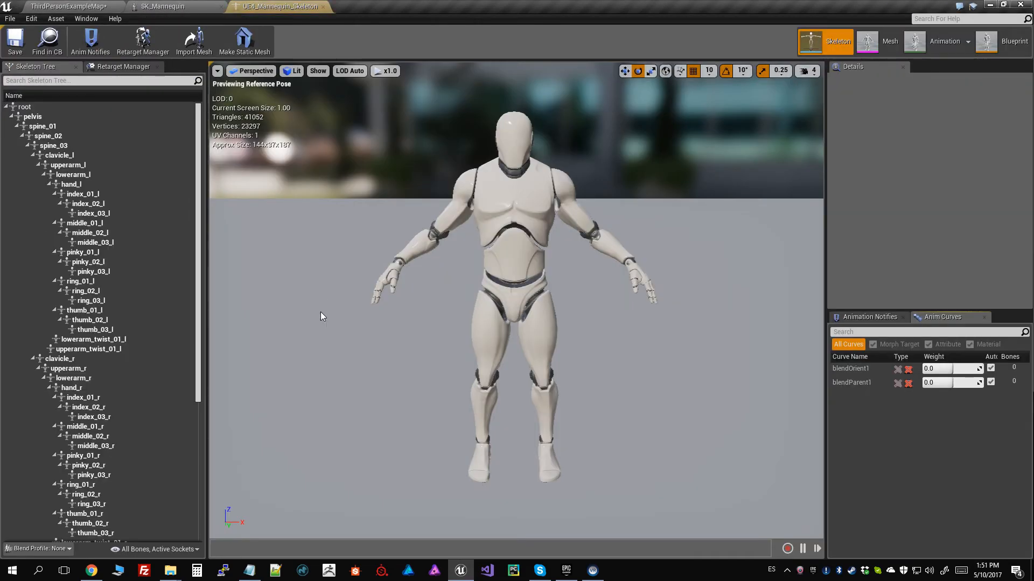
Step: Add a socket to the mannequin's hand_r bone and name it rightHandSocket
click(396, 274)
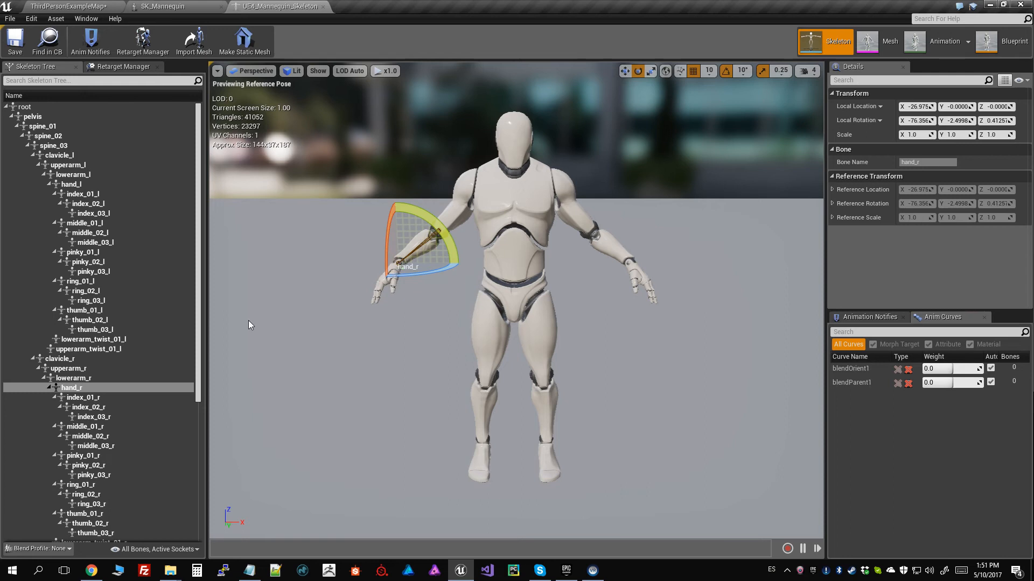
right_click(72, 389)
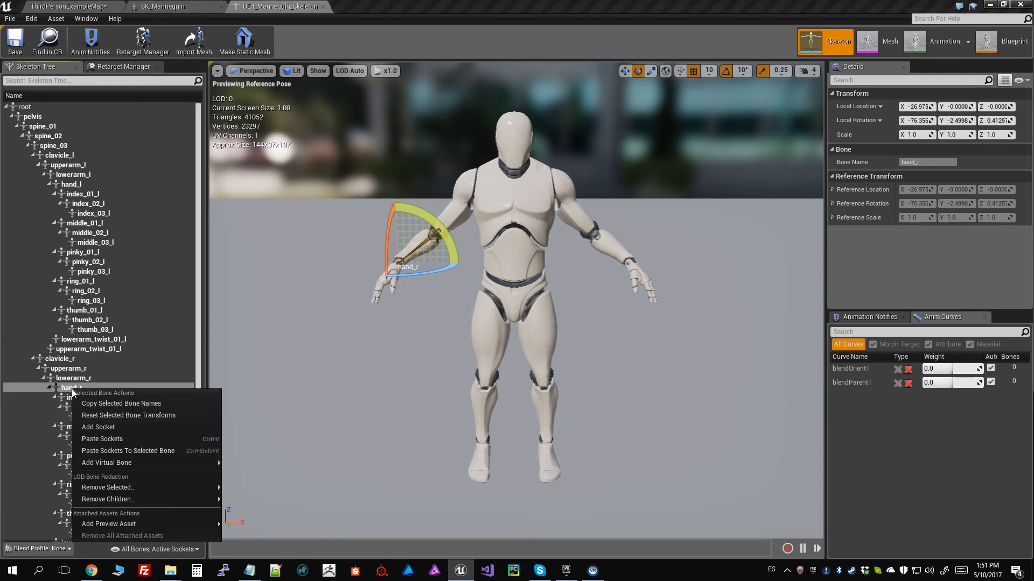
click(163, 427)
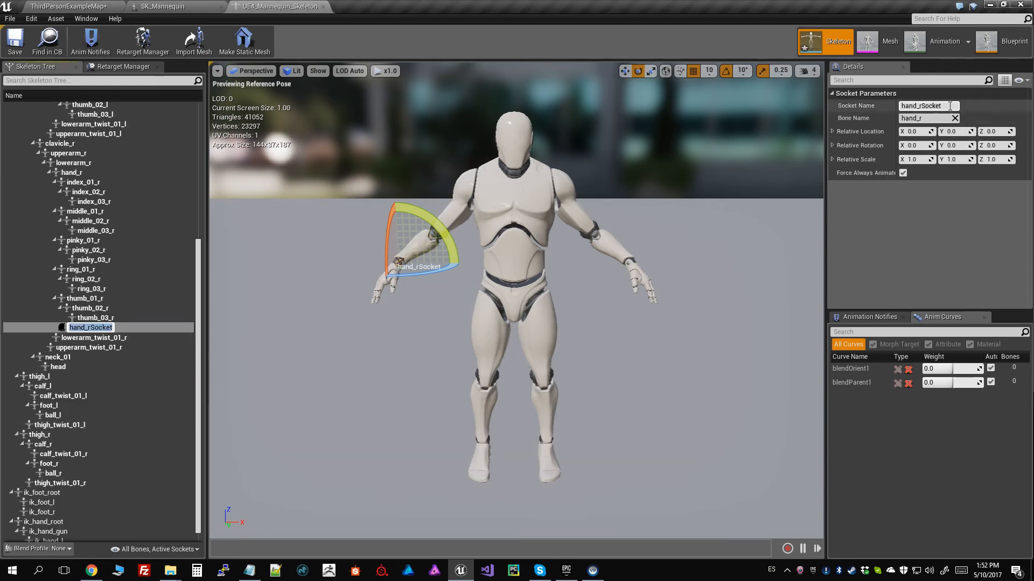
key(Return)
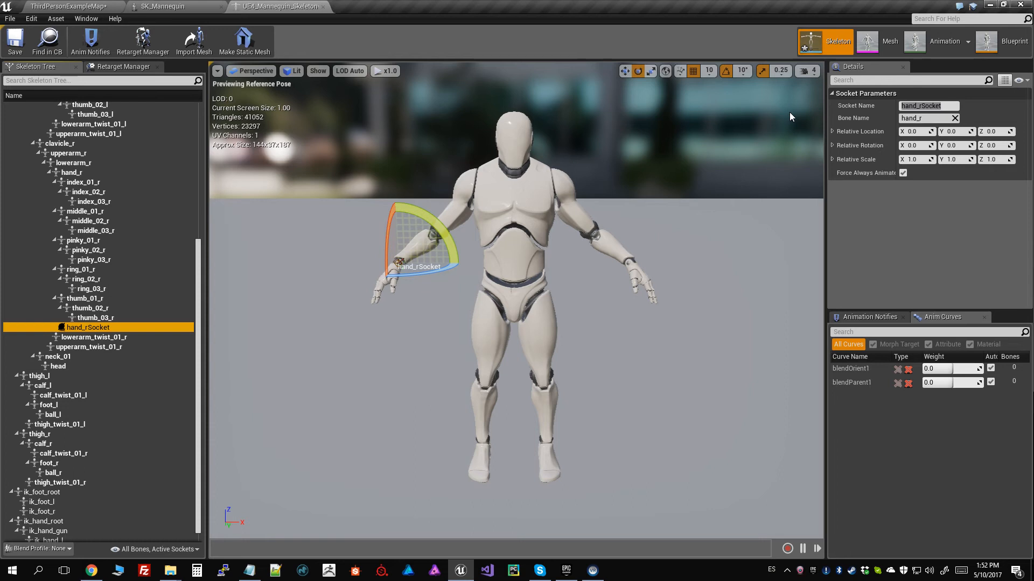
click(948, 93)
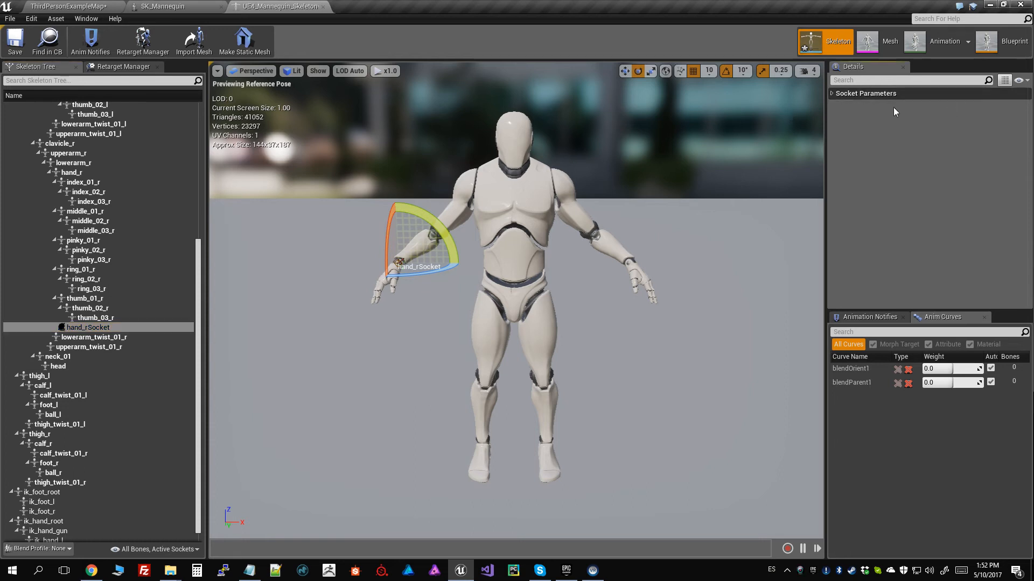
click(88, 328)
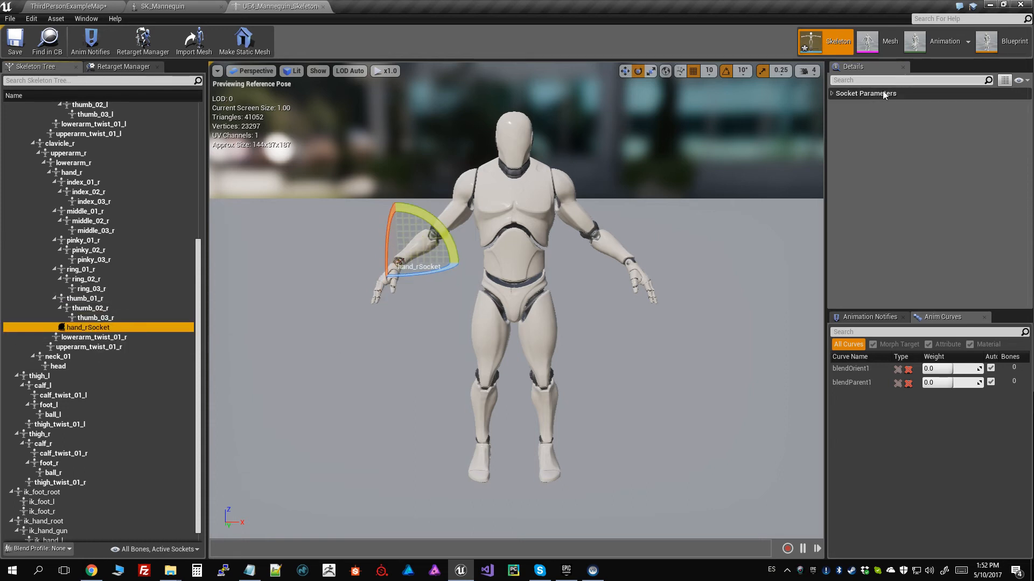
click(830, 94)
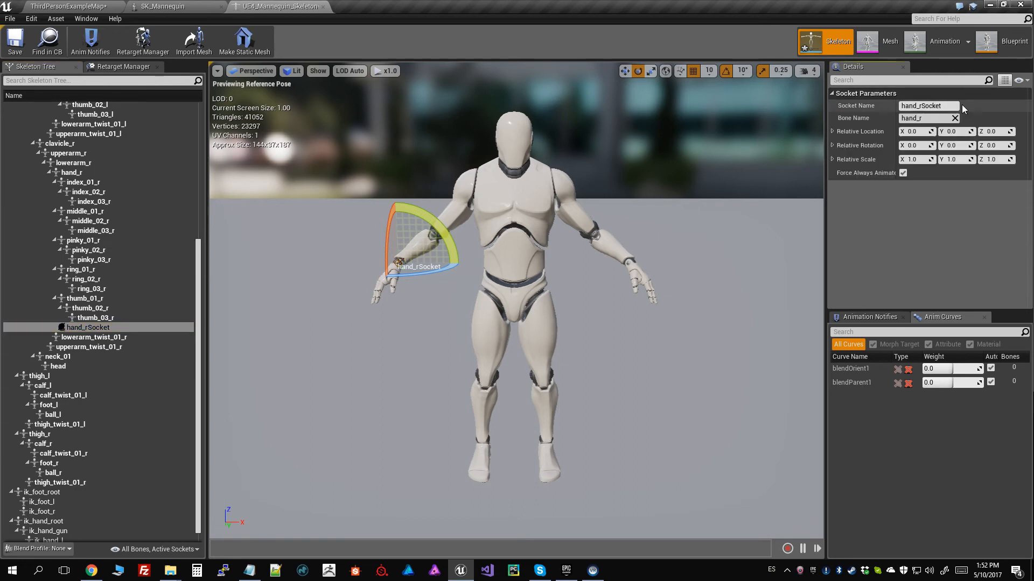
text(rightHandSocket)
key(Return)
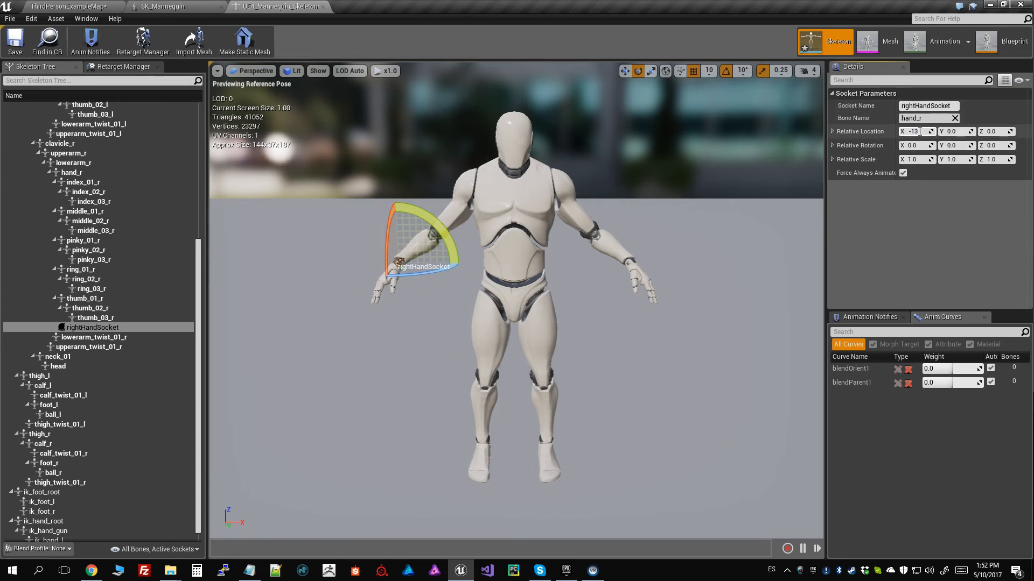
Step: Set rightHandSocket's relative location to X -13.3, Y 4.8, Z 8 and its relative rotation to about X -102.6, Y -7.7, Z -118
click(961, 133)
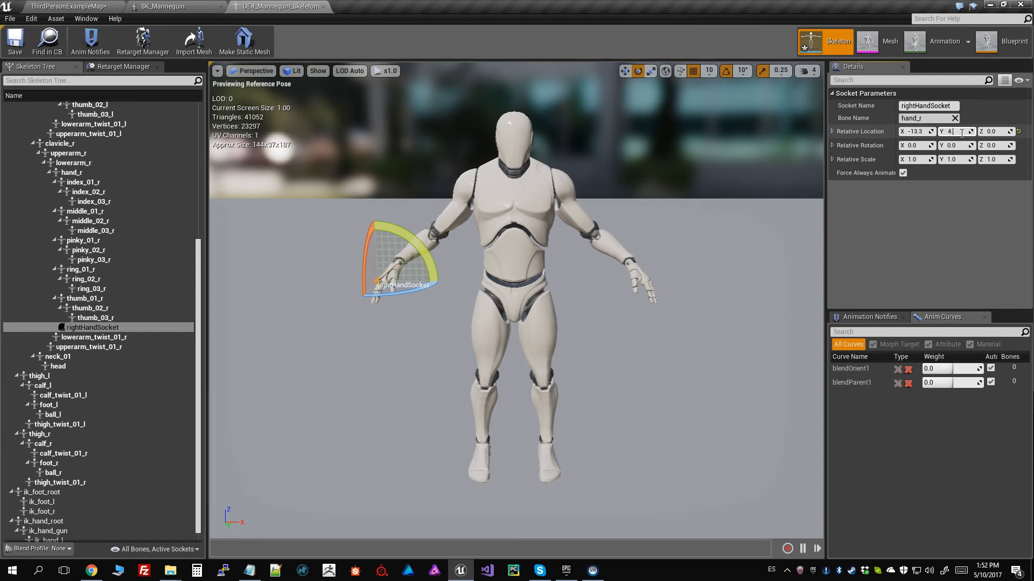
key(Return)
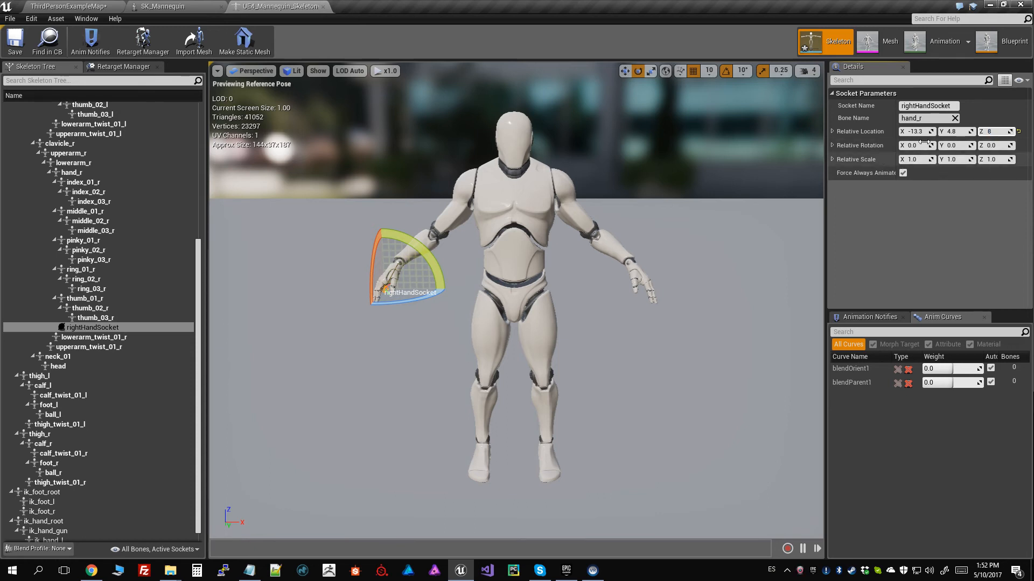
key(Return)
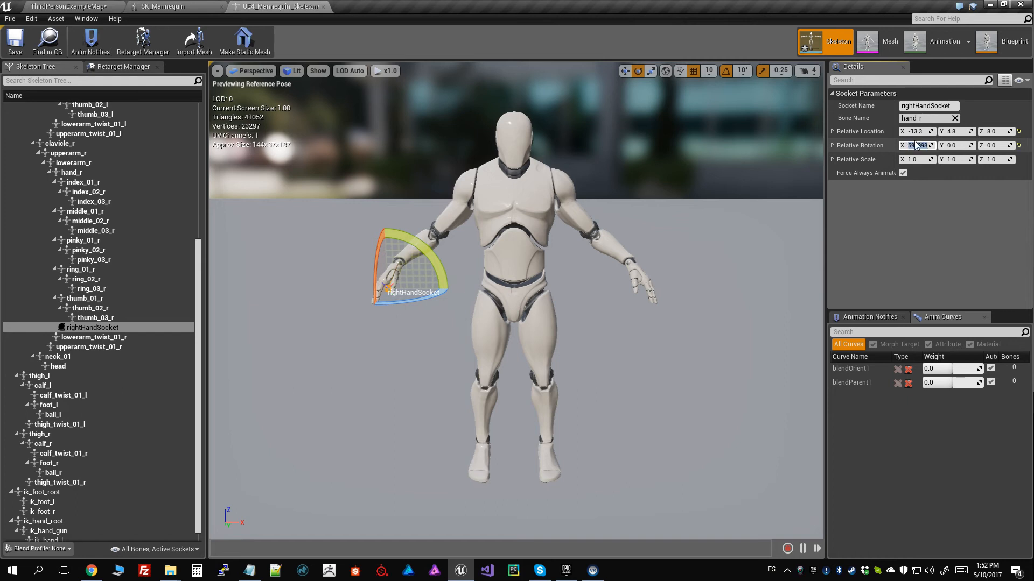
click(953, 145)
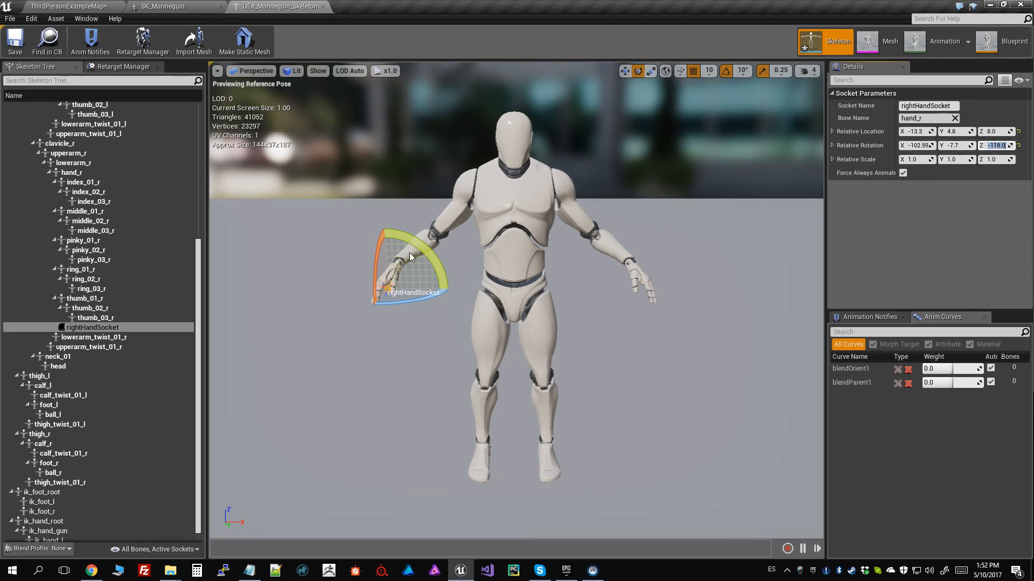
Step: Attach Mesh_Katana1 to rightHandSocket as a preview asset
right_click(108, 328)
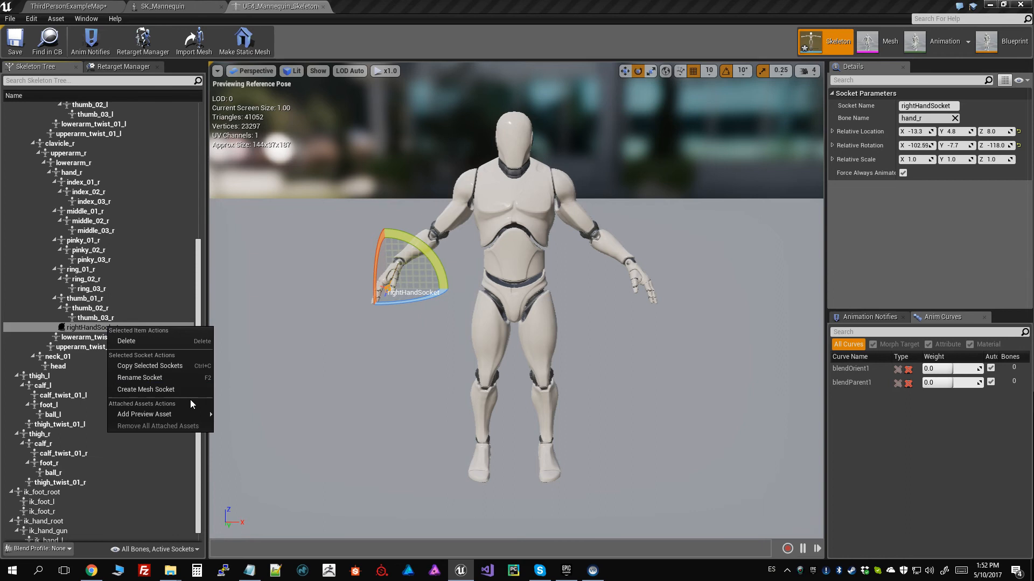
mouse_move(189, 415)
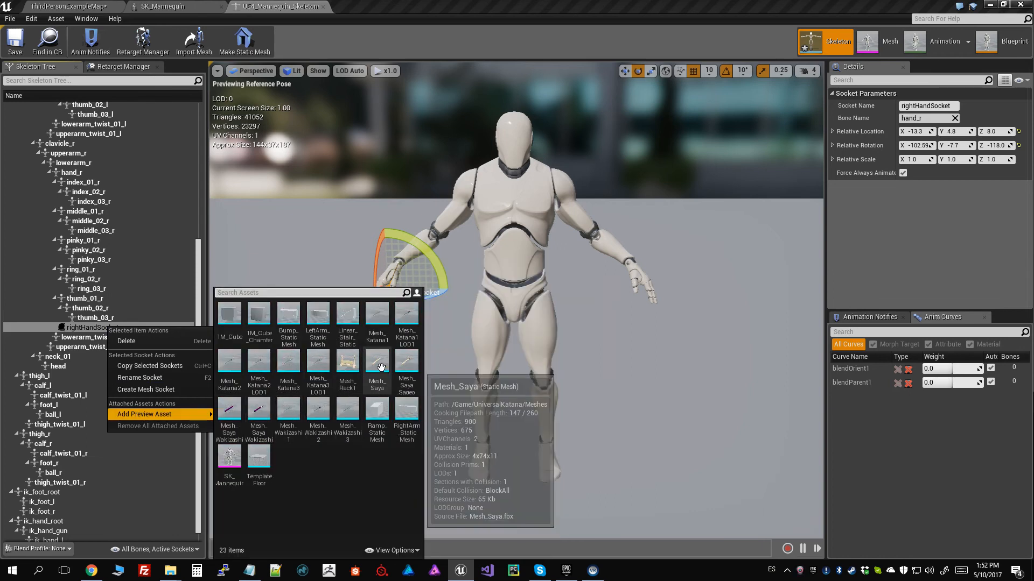
click(380, 330)
Step: Check the katana's fit in the mannequin's right hand from several angles and save the skeleton
alt+drag(353, 323, 487, 315)
scroll(452, 299, up, 3)
alt+drag(433, 349, 353, 322)
scroll(324, 288, up, 5)
scroll(310, 297, down, 3)
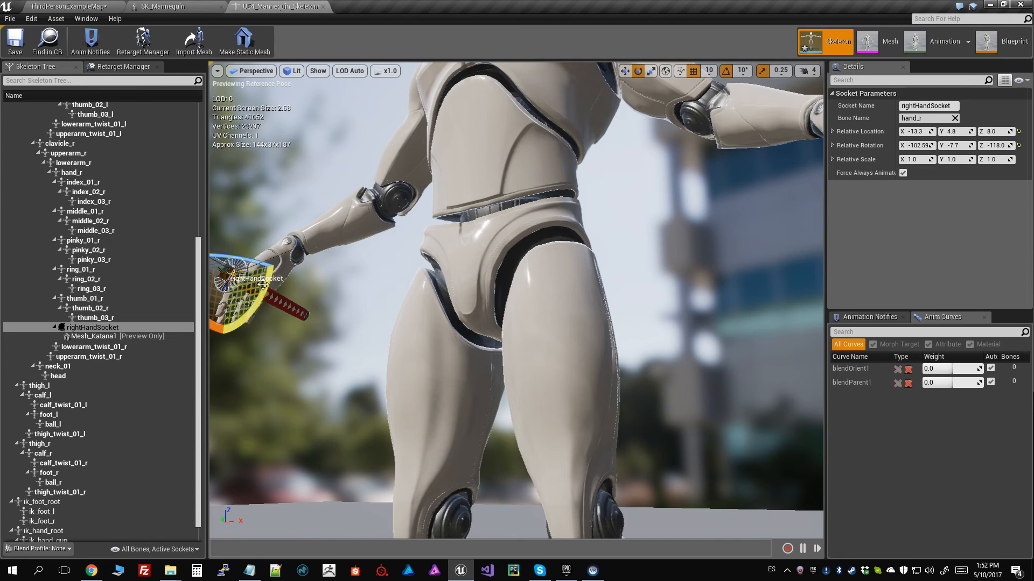
key(f)
alt+drag(463, 269, 546, 307)
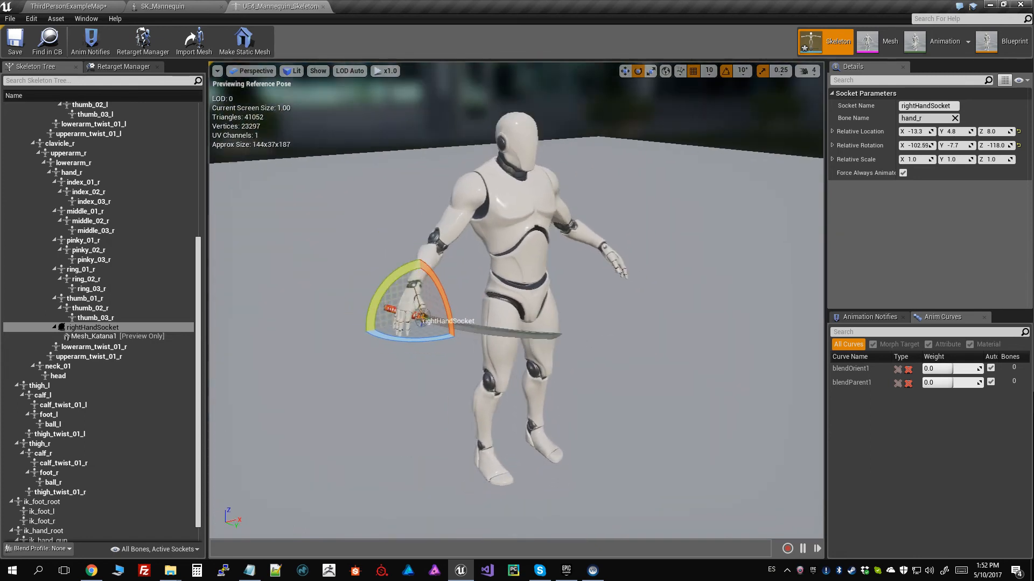
scroll(460, 268, up, 5)
key(f)
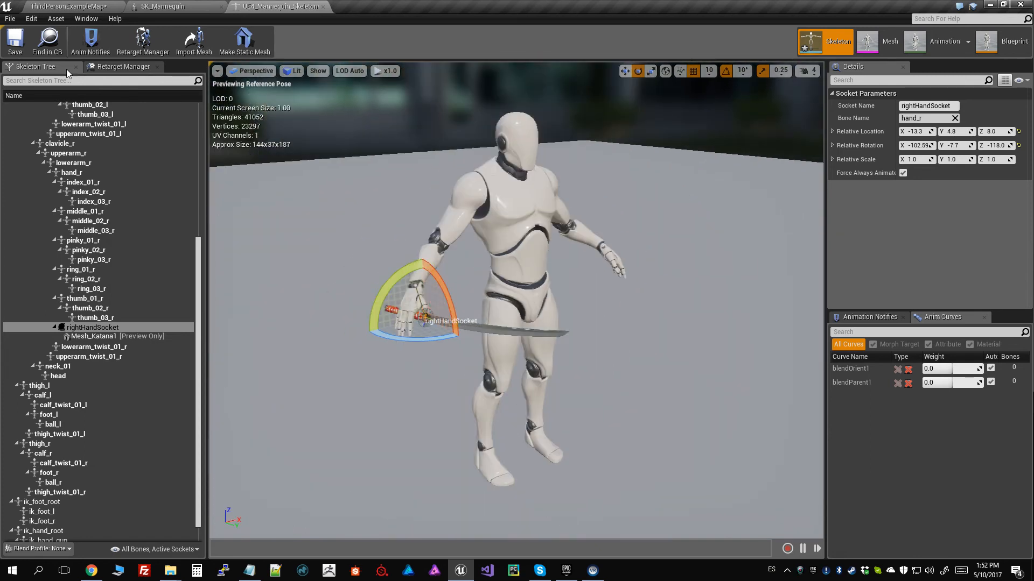
click(18, 44)
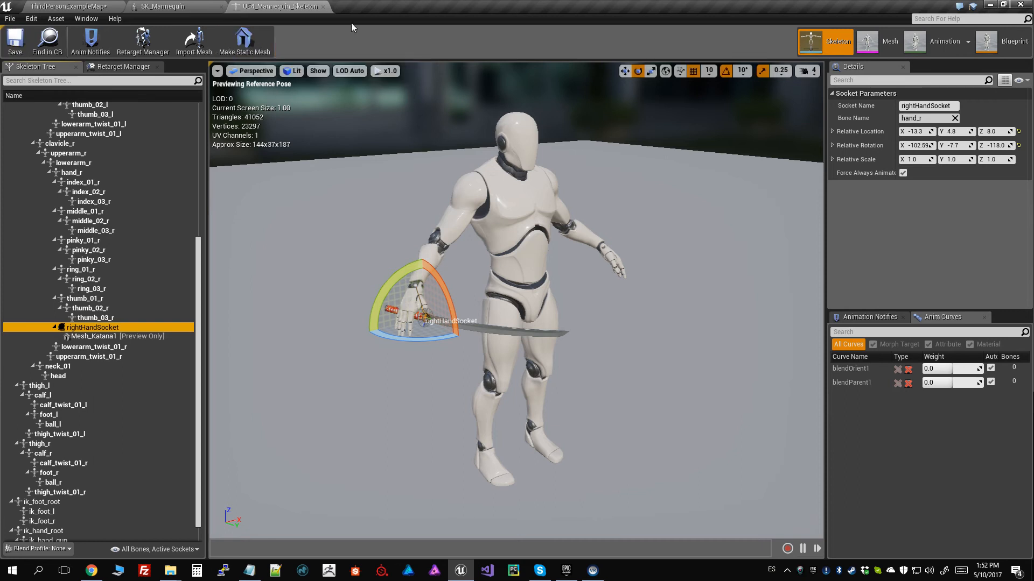
Step: Close the mannequin skeleton and mesh editors and save the modified ThirdPersonExampleMap level
click(323, 6)
click(221, 7)
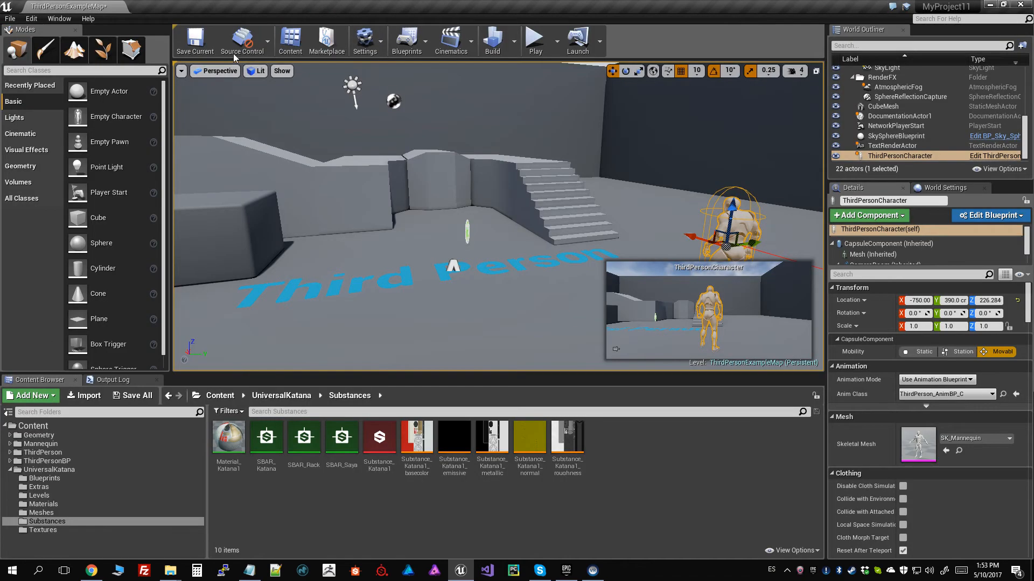
mouse_move(592, 570)
click(132, 396)
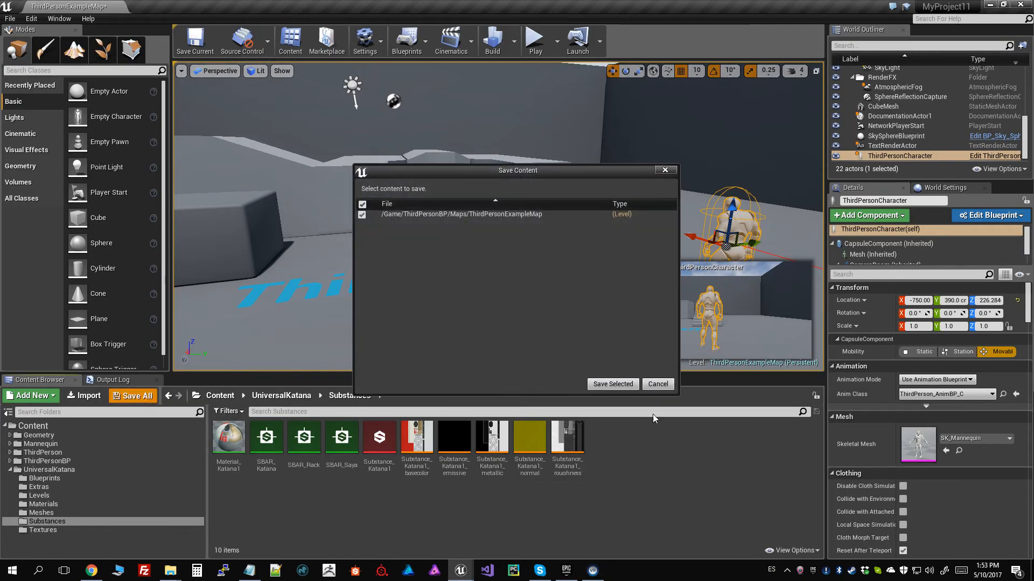
click(611, 384)
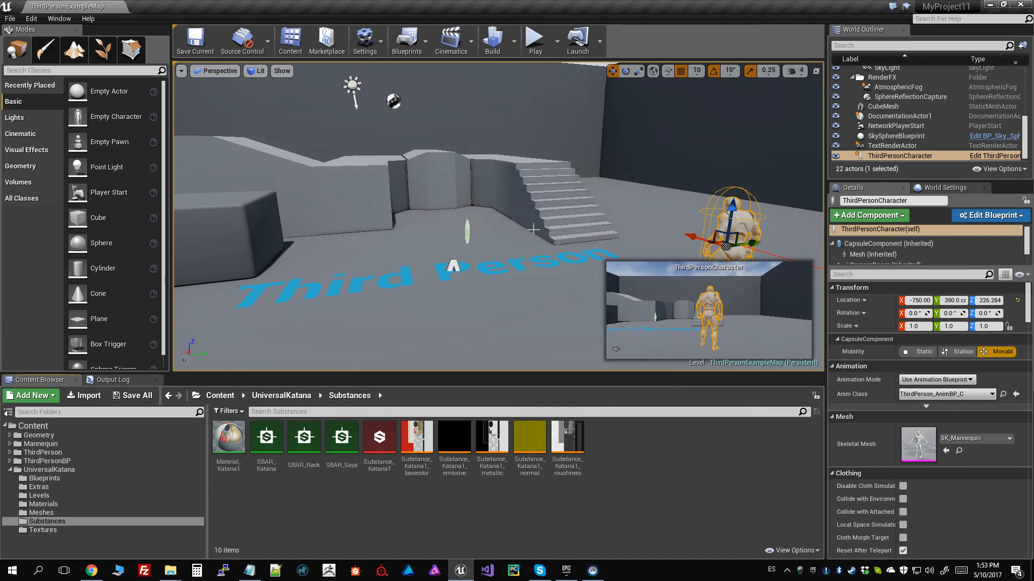
Step: Place the BP_Katana2a blueprint from UniversalKatana's Blueprints folder in the level near the stairs, at about X -540, Y 340, Z 220
click(500, 328)
click(48, 479)
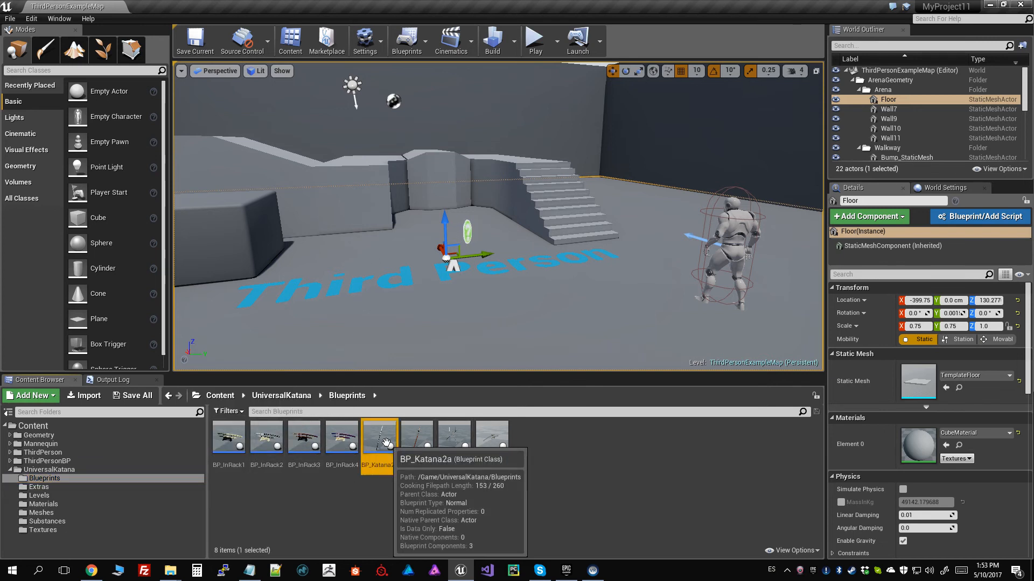
drag(379, 438, 611, 260)
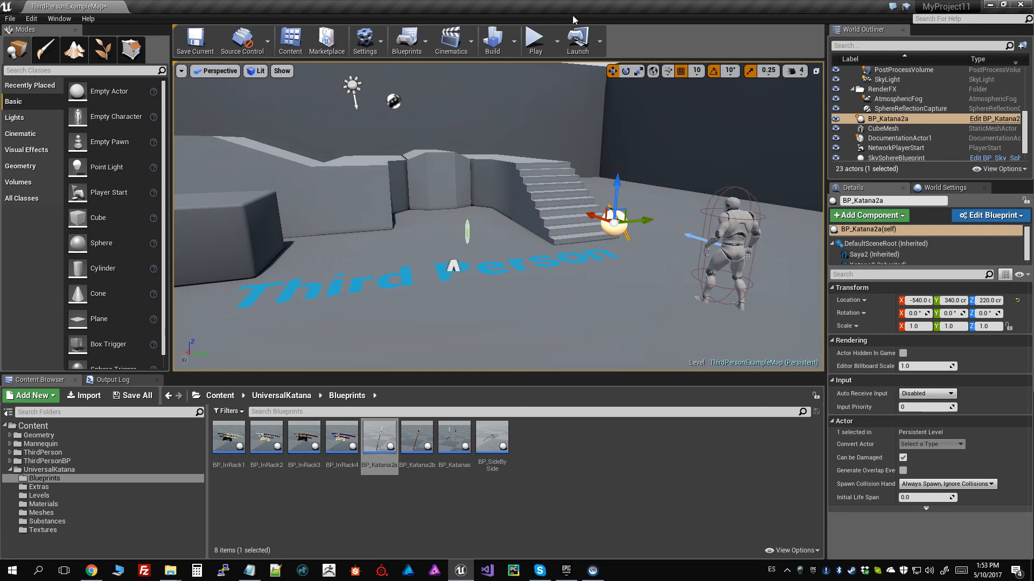
Step: Play-test the level, running the character around the placed katana, and end the session
click(534, 39)
key(w)
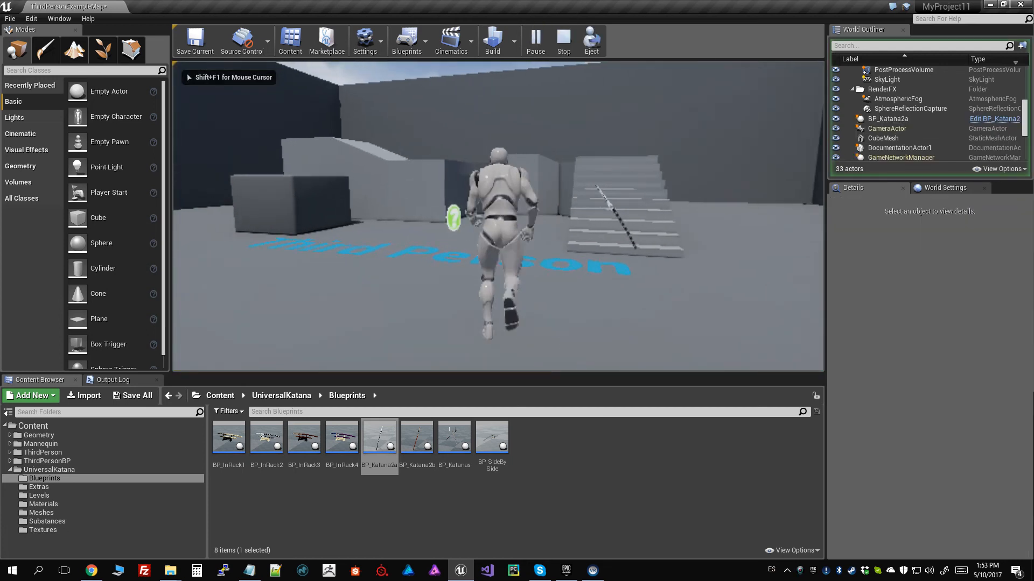
key(d)
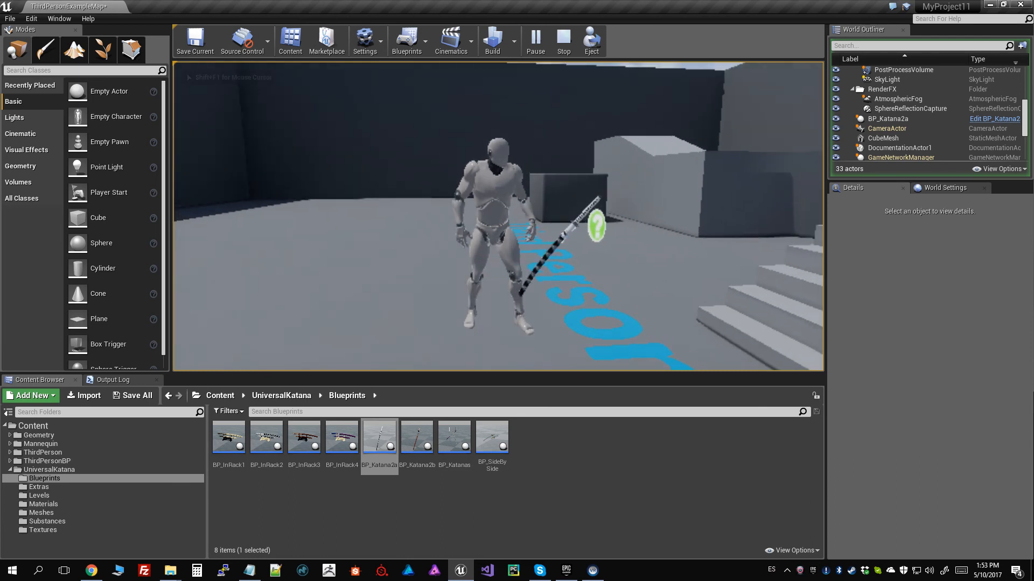
key(s)
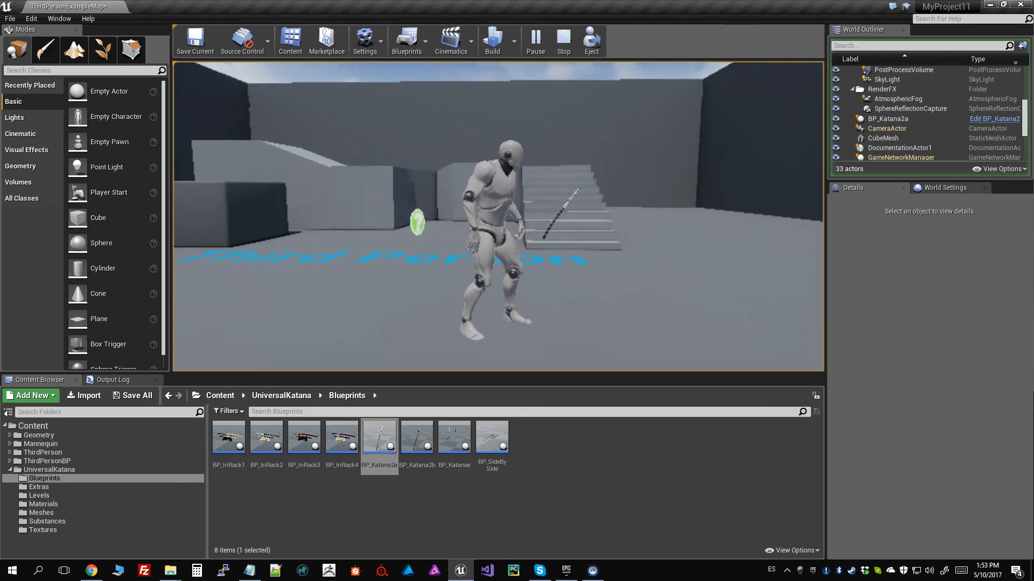
key(Escape)
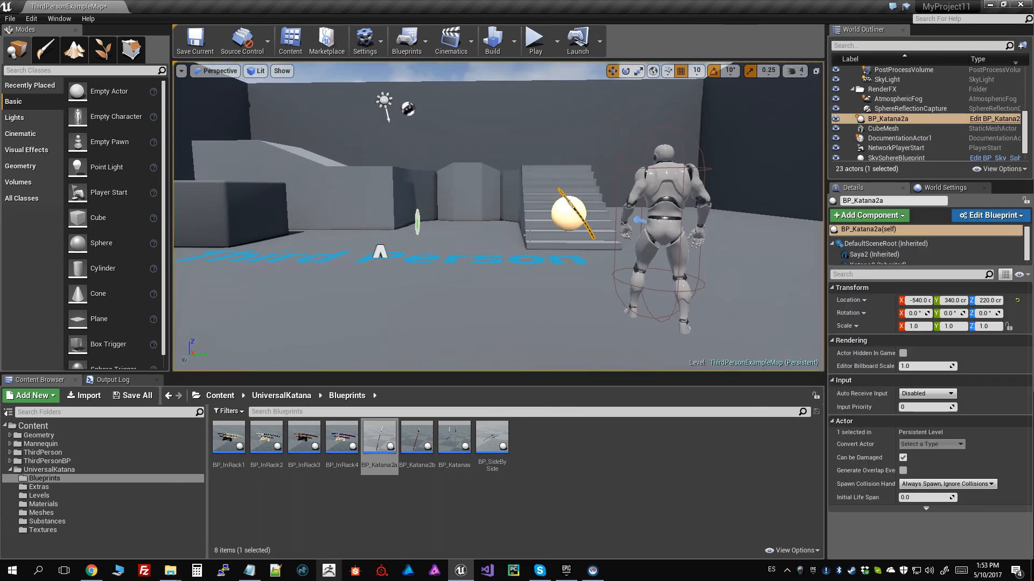
Step: Open the BP_Katana2a blueprint, make Katana2 its root component and delete the Saya2 component
double_click(374, 437)
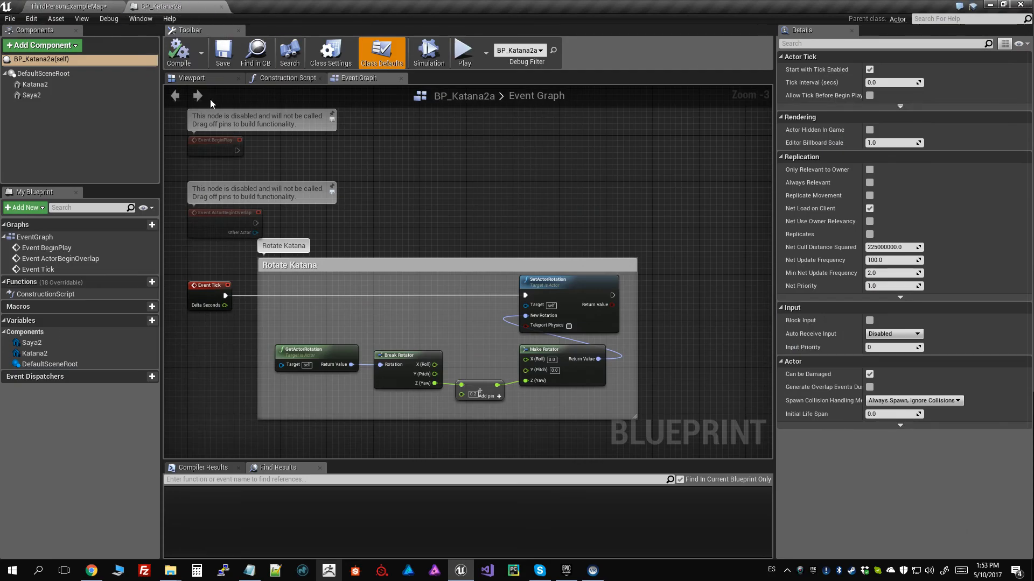
click(49, 84)
drag(48, 84, 37, 73)
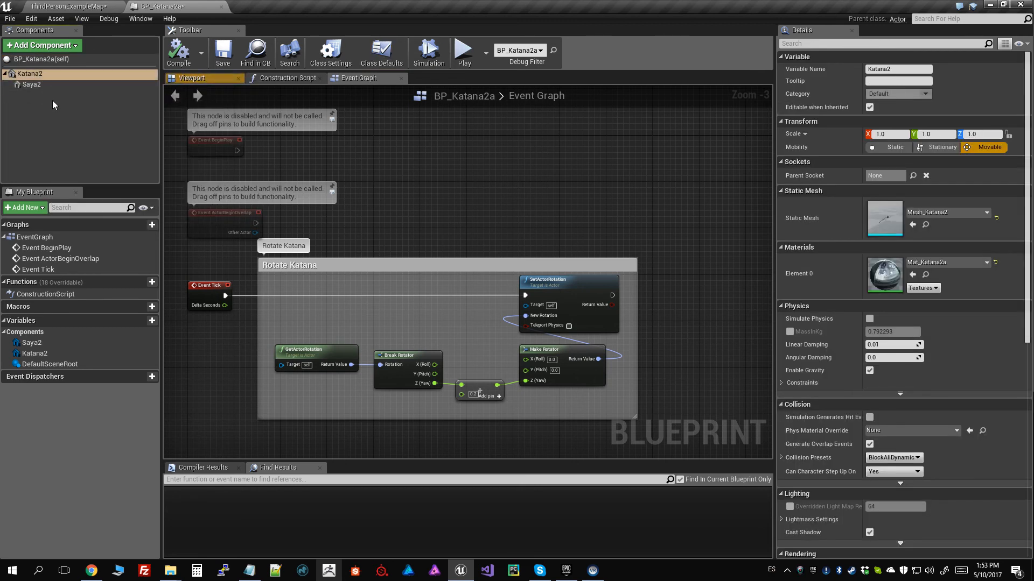
click(36, 85)
key(Delete)
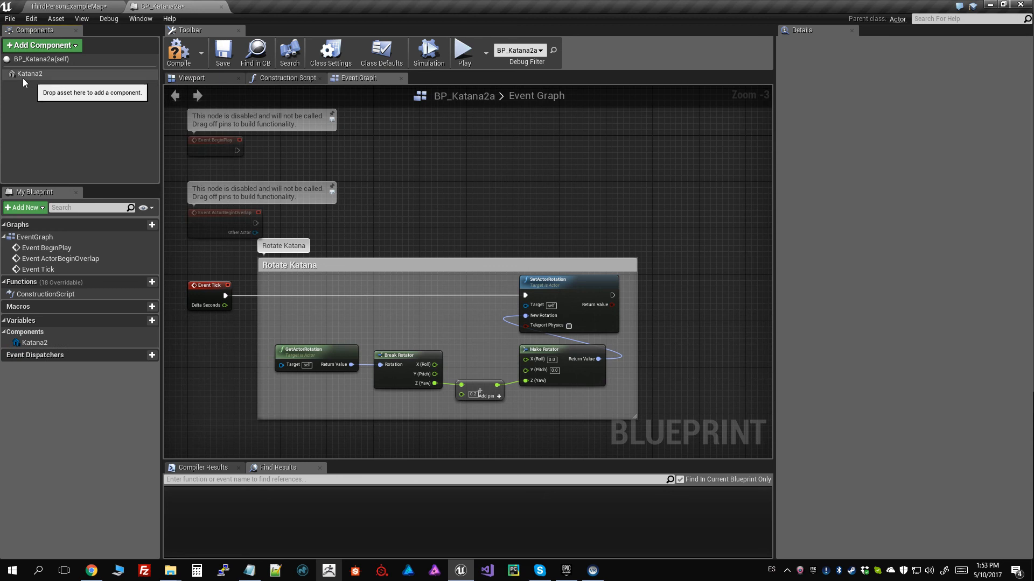
Step: Change the Katana2 component's static mesh to Mesh_Katana1 and compile the blueprint
click(196, 79)
click(42, 75)
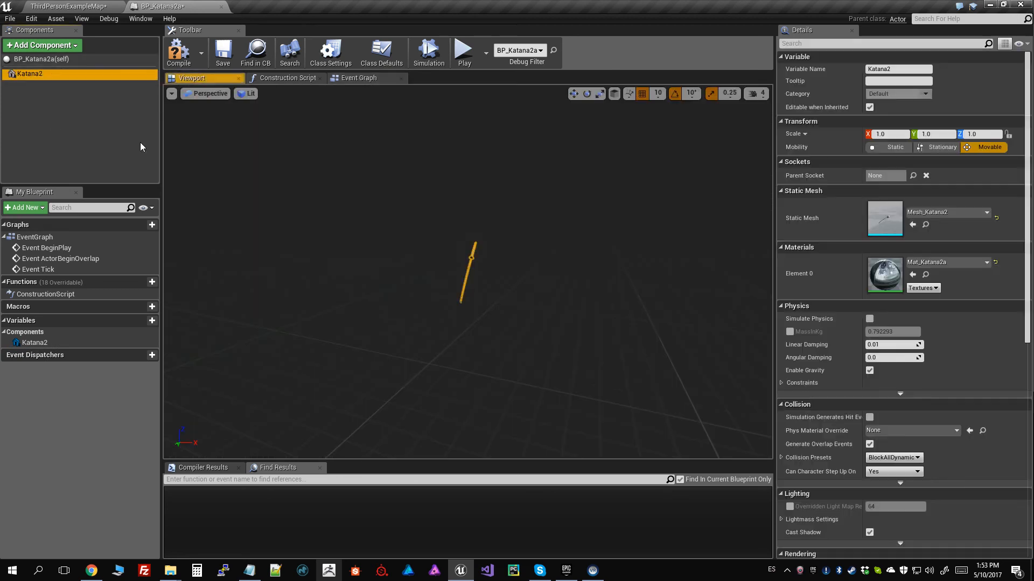
key(f)
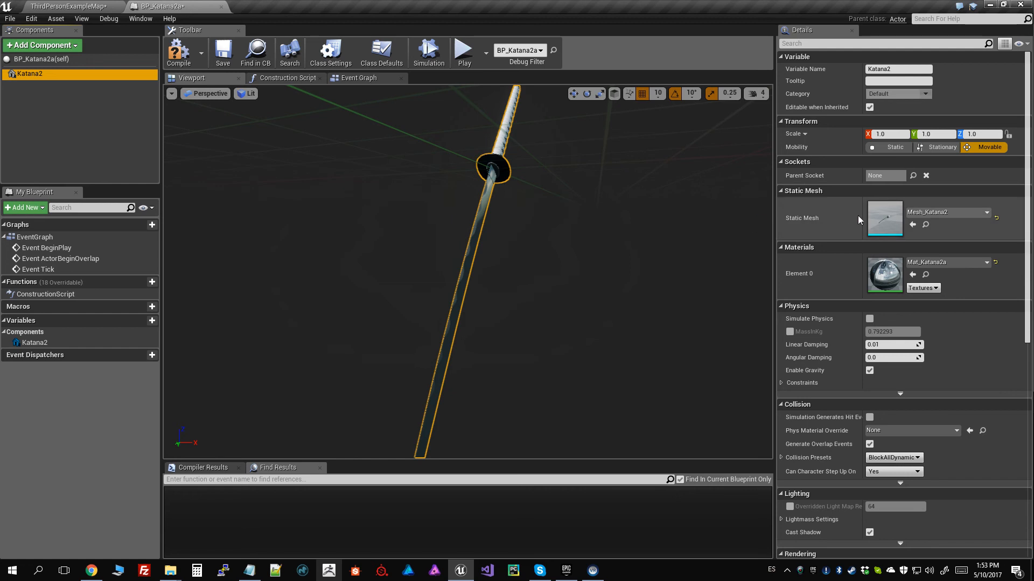
click(947, 212)
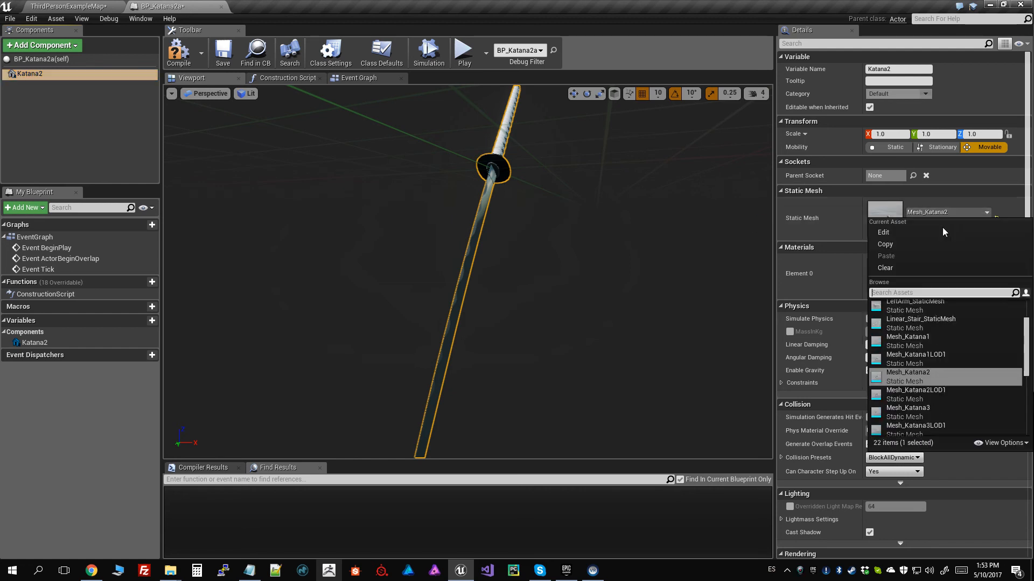
click(945, 341)
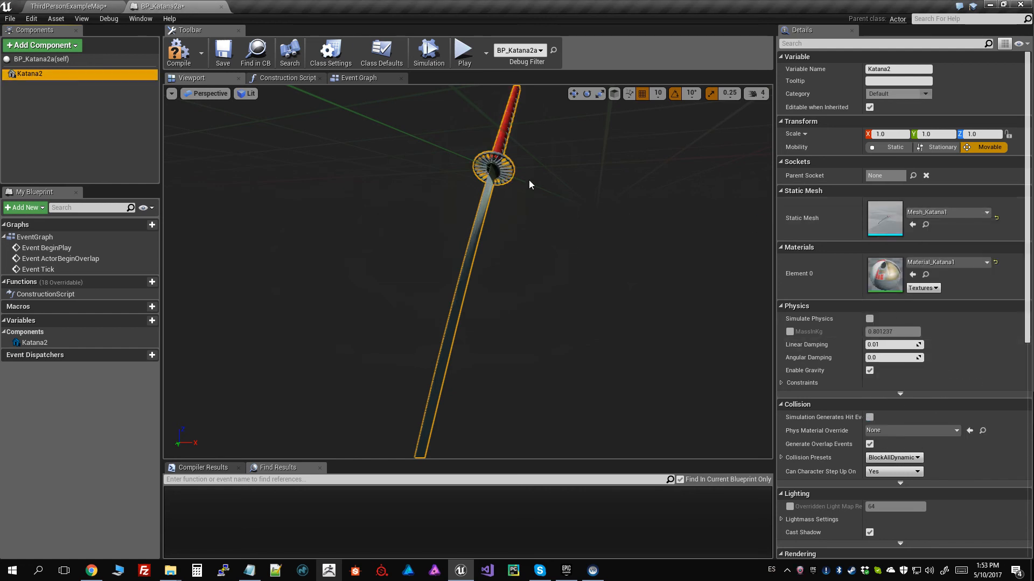
drag(549, 197, 544, 247)
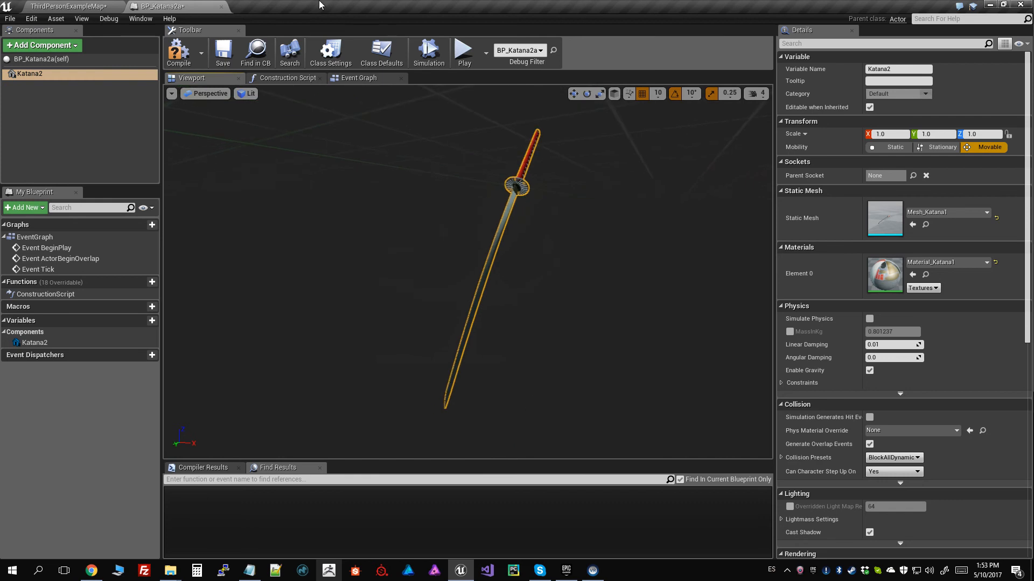
click(180, 54)
Step: Move the Rotate Katana comment group farther away from Event Tick in the event graph to make room between them
click(364, 79)
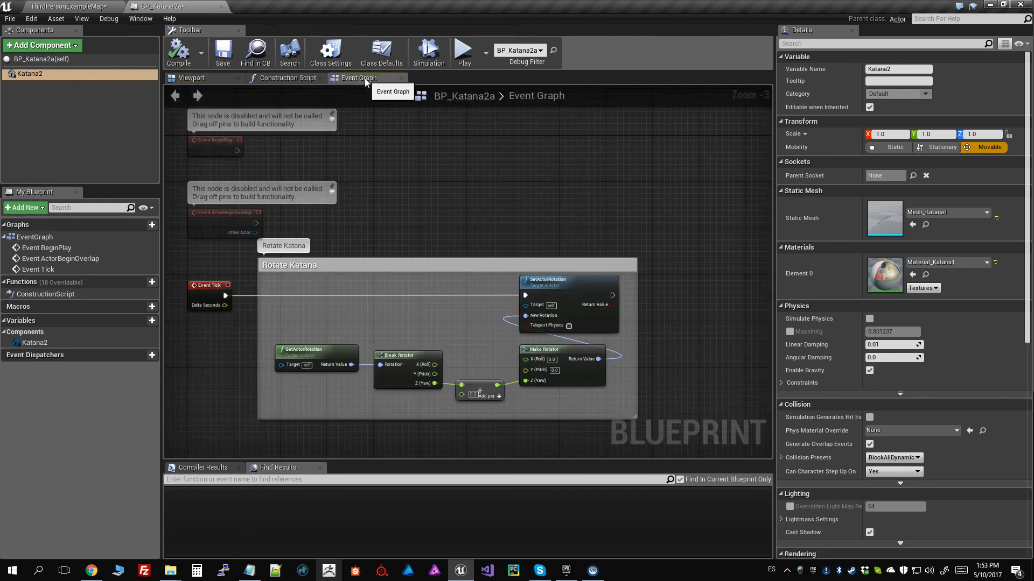
scroll(383, 283, down, 3)
drag(384, 274, 515, 275)
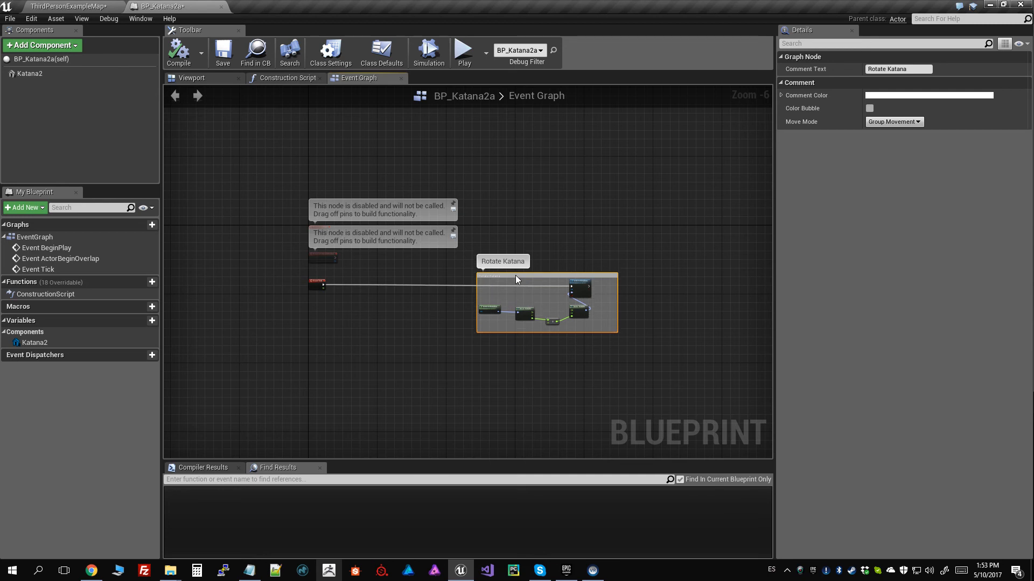
click(417, 315)
scroll(340, 218, up, 4)
Step: Add a Boolean variable named showcase to BP_Katana2a and compile the blueprint
click(147, 322)
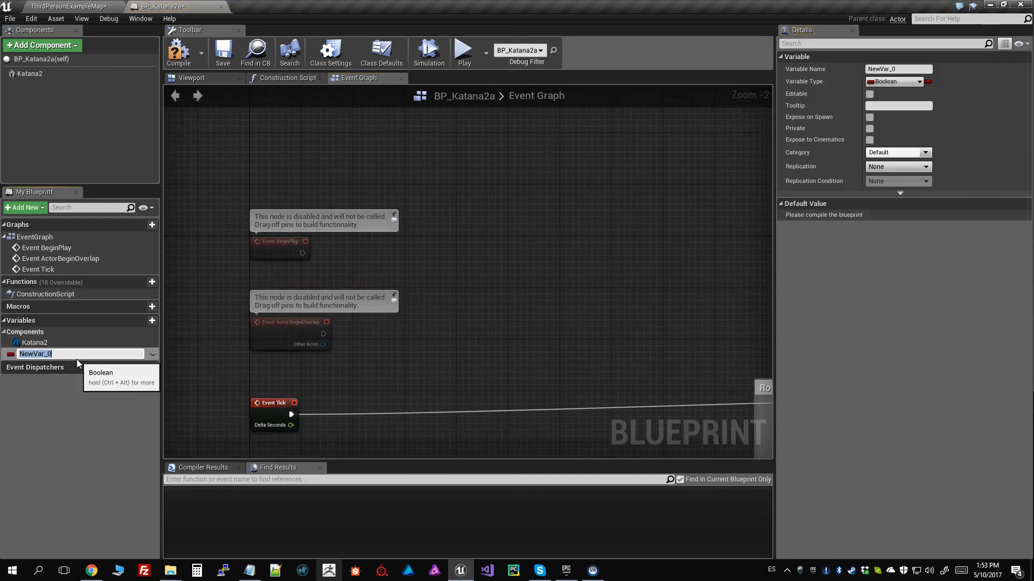
text(showcase)
key(Return)
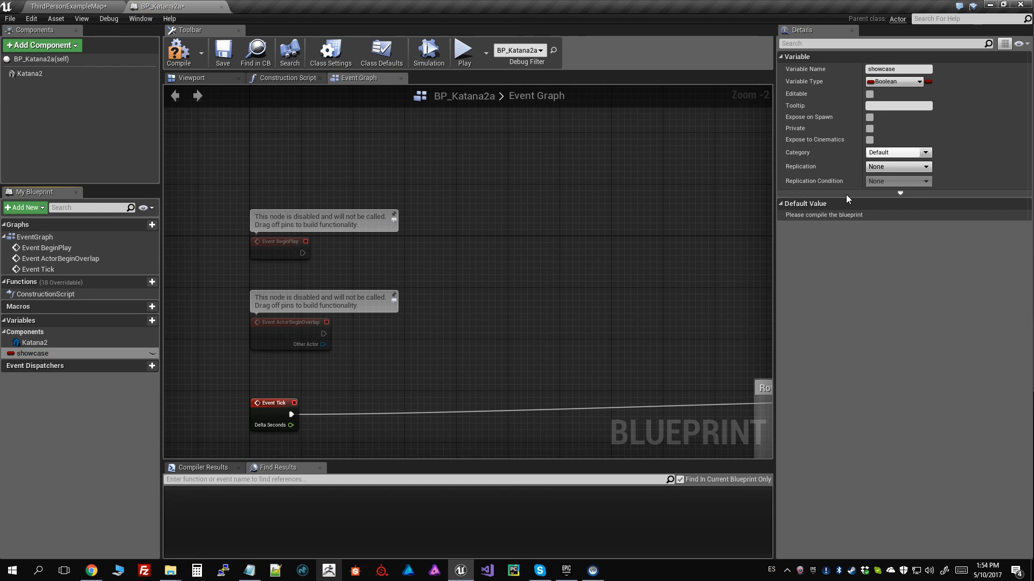
click(178, 51)
double_click(52, 354)
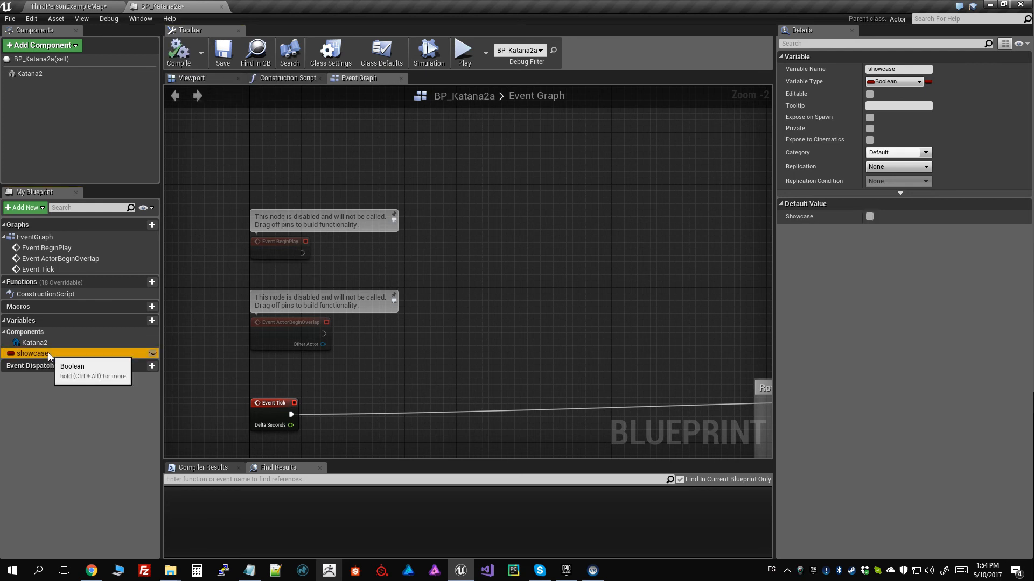
click(52, 354)
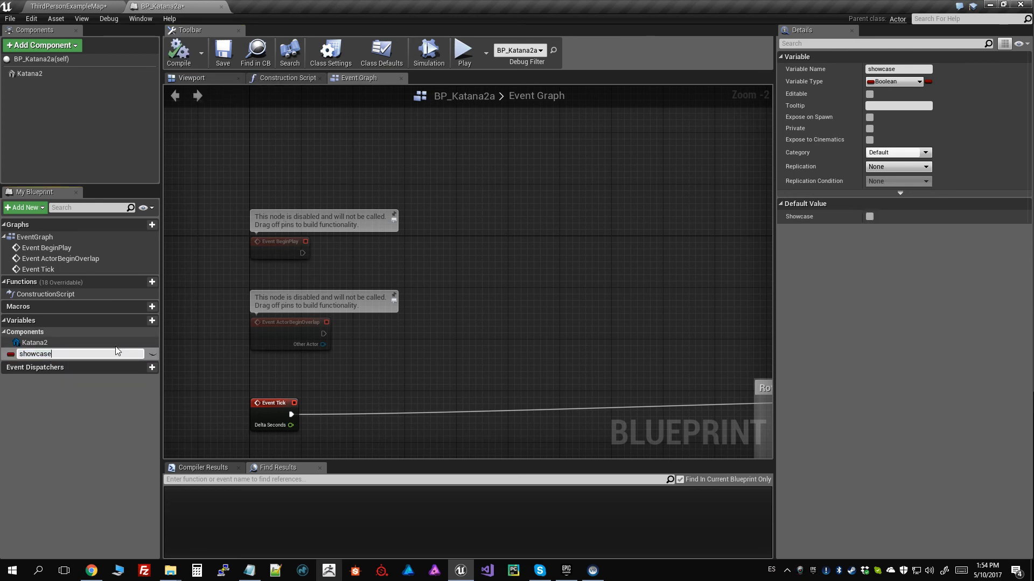
click(47, 409)
Step: Add a SET node for showcase, connect it to Event BeginPlay and set its value to true
drag(50, 351, 351, 243)
click(377, 263)
scroll(361, 232, up, 2)
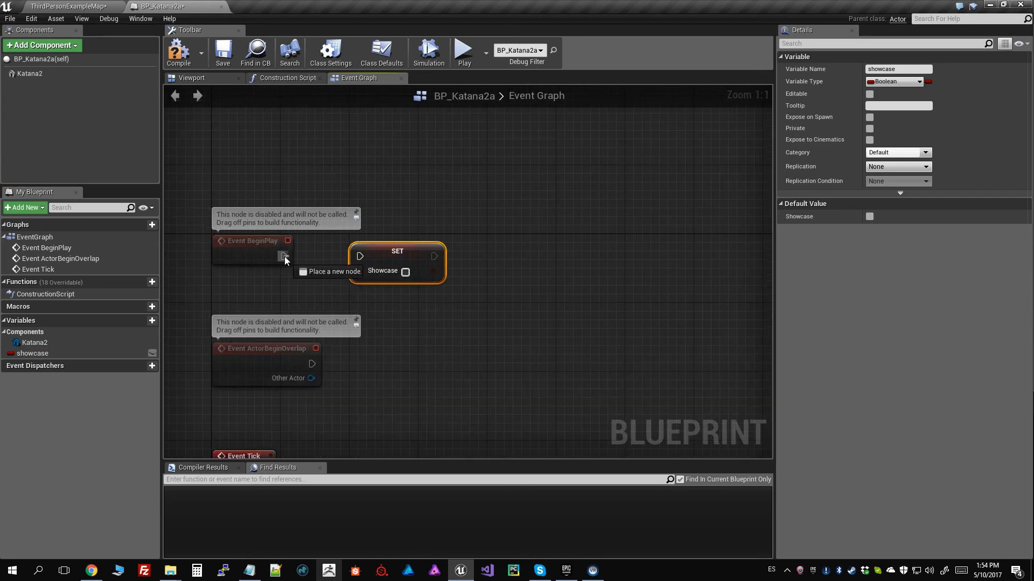
drag(284, 256, 360, 256)
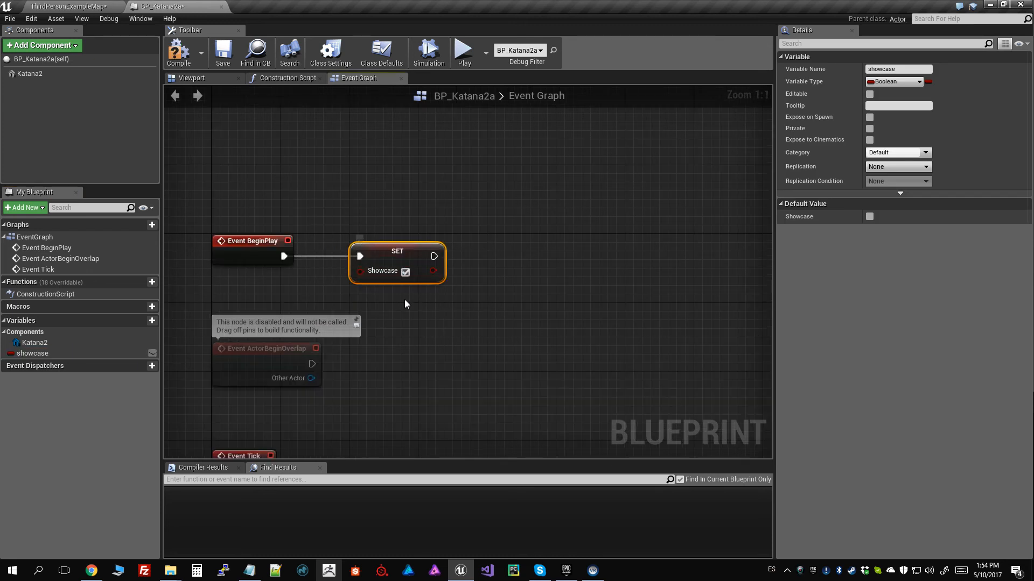
Step: Add a Branch node beside Event Tick and reroute Event Tick's execution output into it
scroll(414, 301, down, 3)
scroll(426, 326, up, 2)
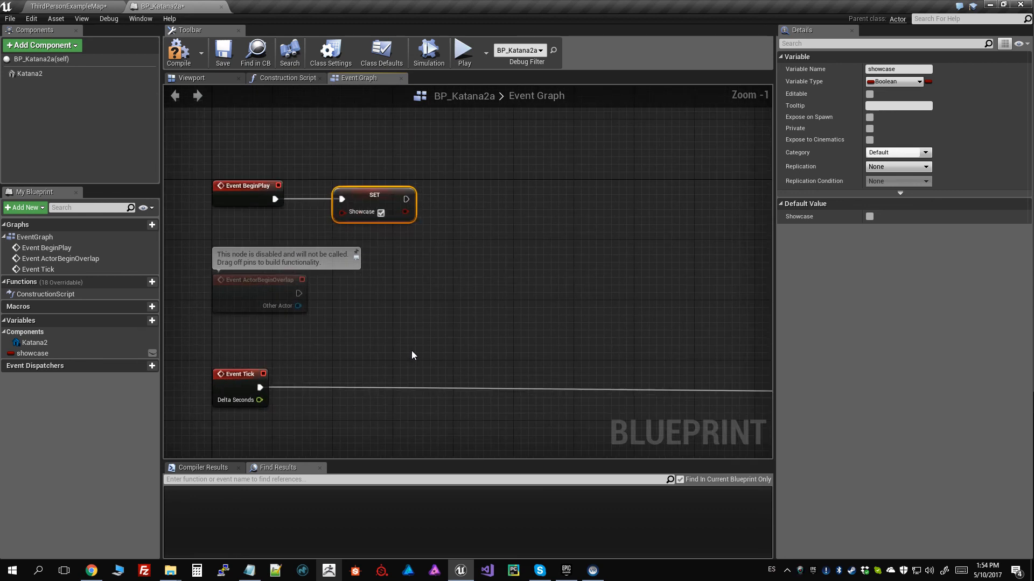
click(418, 364)
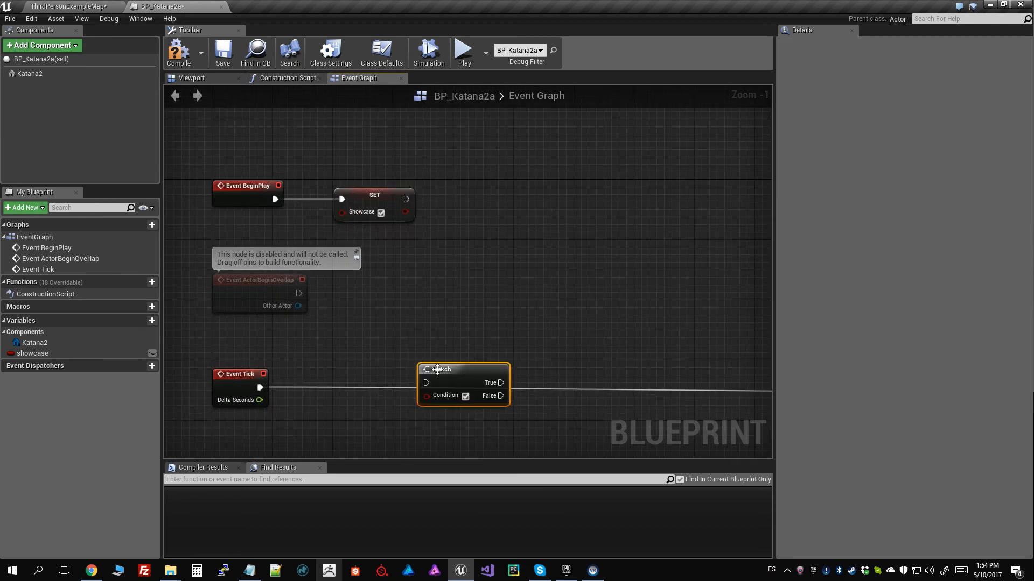
drag(433, 372, 418, 340)
drag(262, 385, 411, 350)
scroll(536, 352, down, 4)
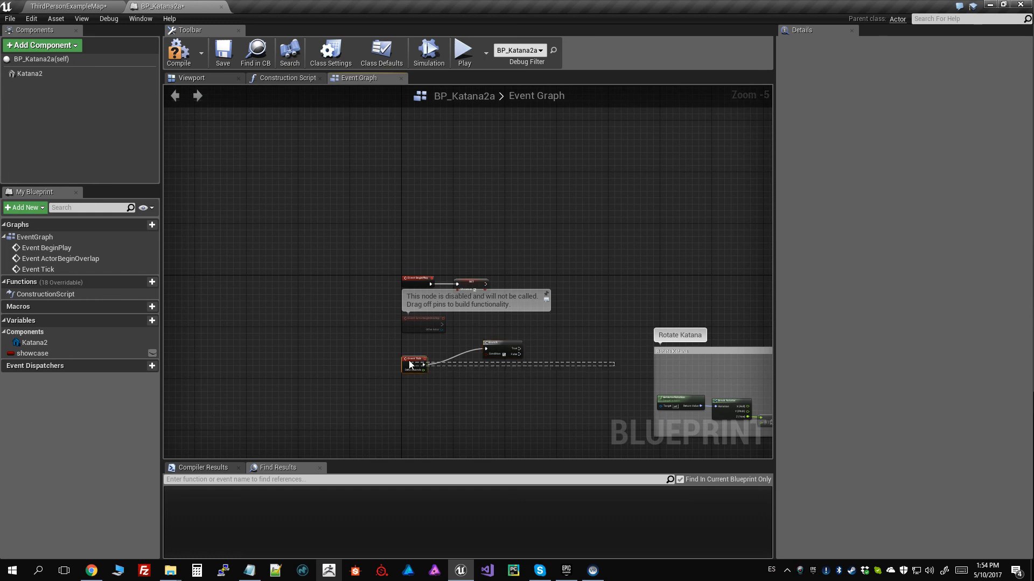
scroll(574, 404, up, 1)
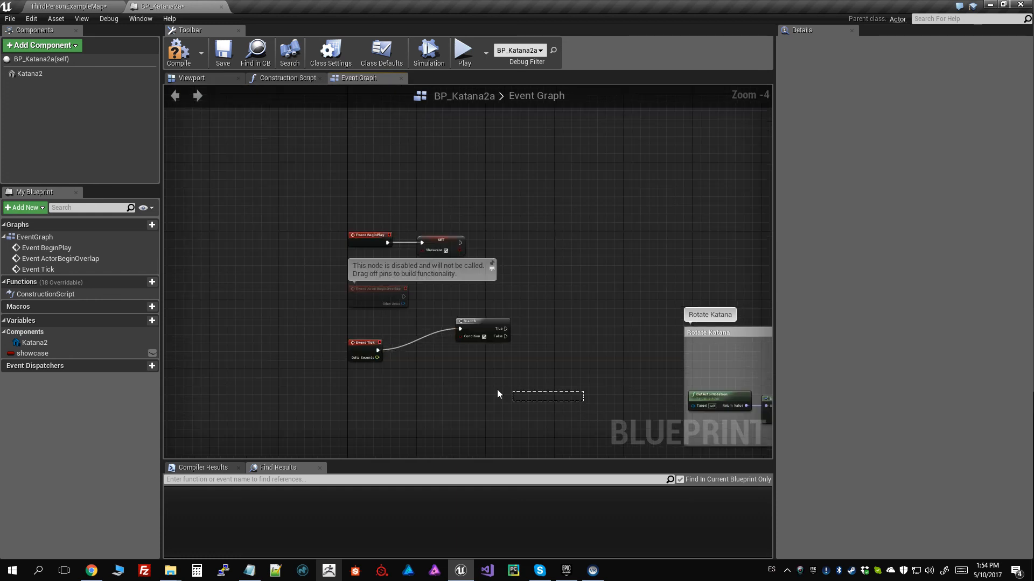
scroll(578, 393, down, 3)
scroll(565, 386, up, 5)
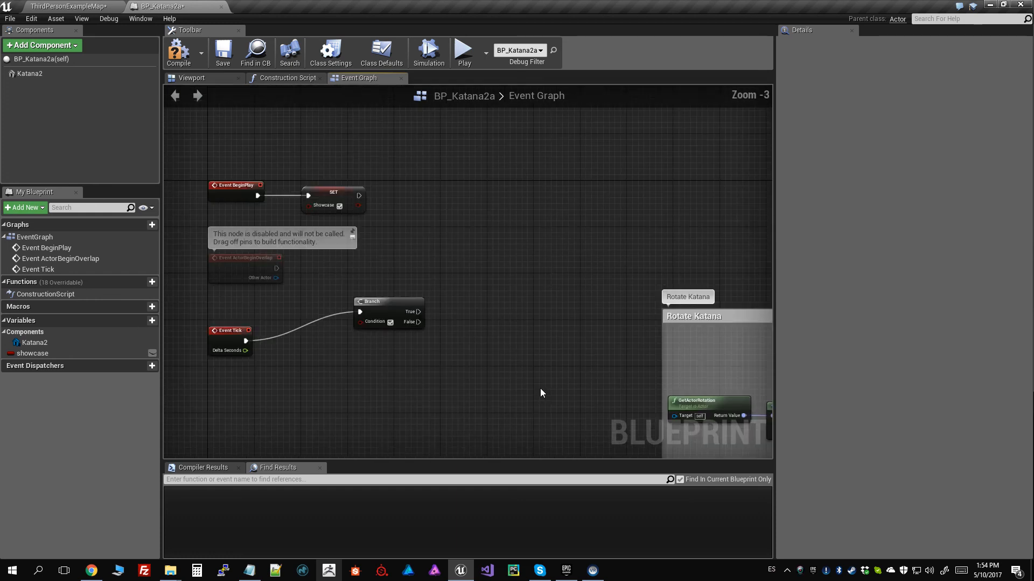
Step: Connect the Branch's True output to the SetActorRotation node inside the Rotate Katana group
scroll(573, 373, down, 2)
right_drag(487, 360, 355, 358)
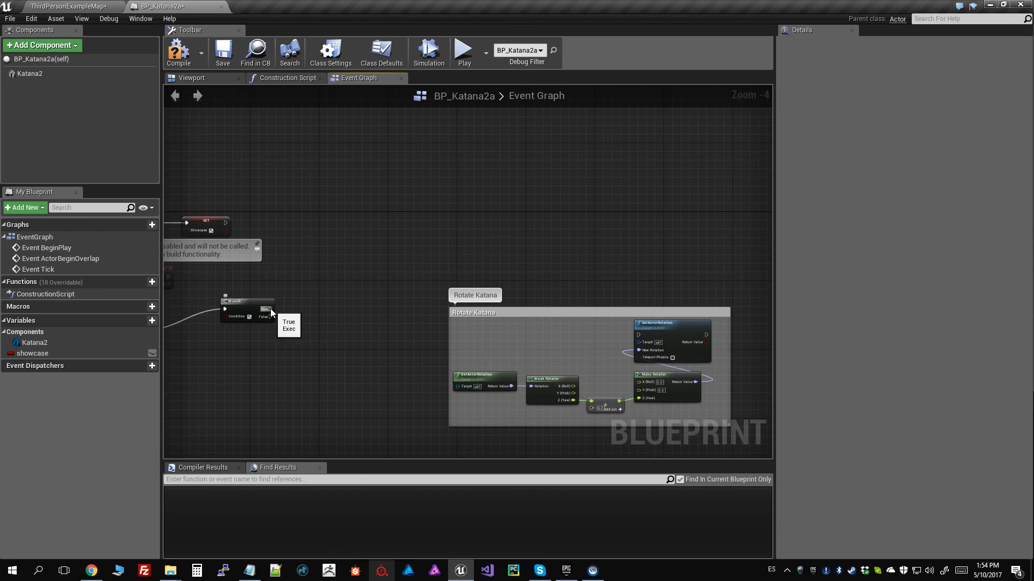
drag(270, 308, 638, 334)
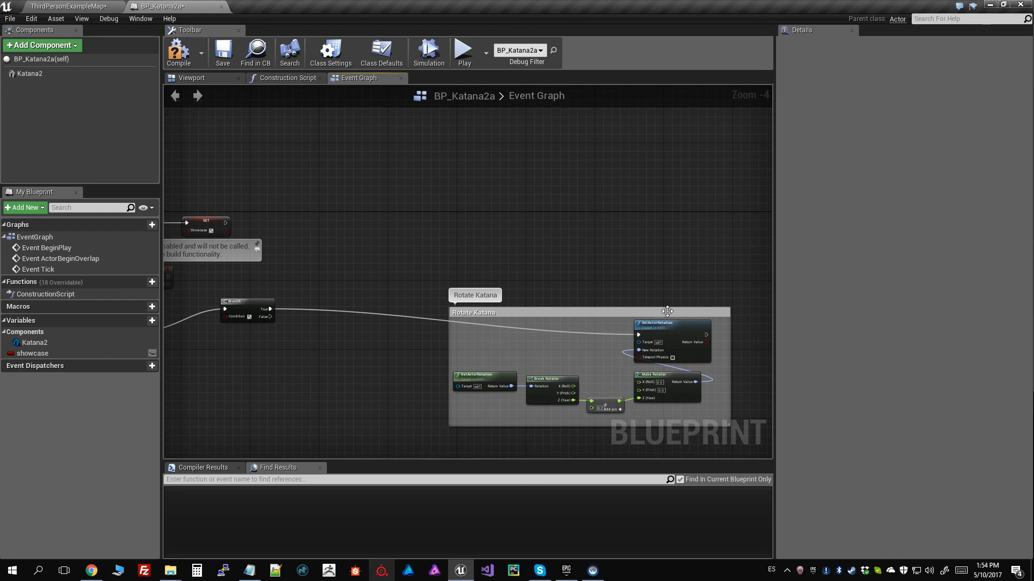
Step: Review the event graph from Event Tick through the Rotate Katana nodes and compile the blueprint
scroll(676, 338, up, 3)
scroll(678, 341, down, 4)
scroll(446, 353, down, 1)
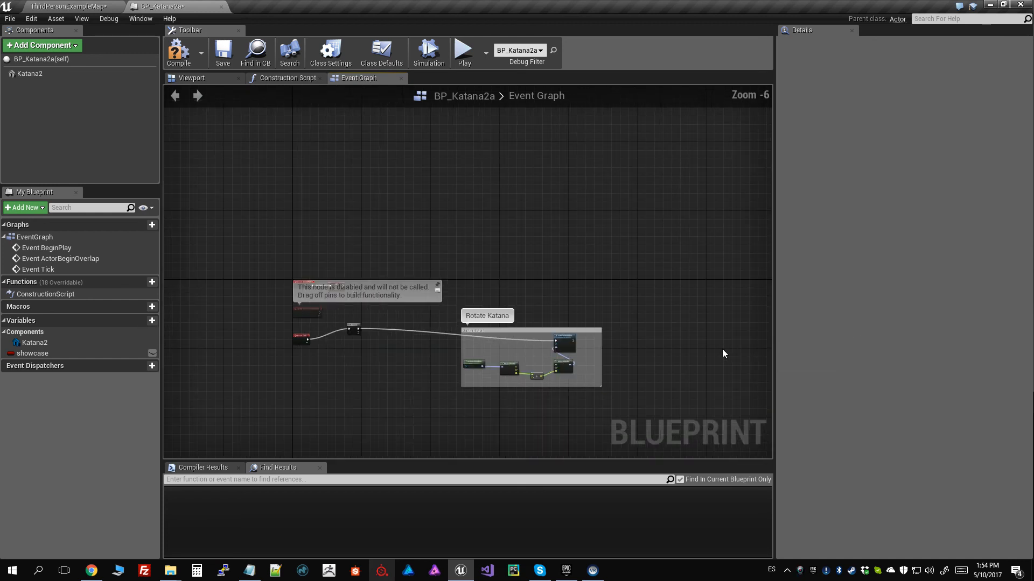
scroll(722, 353, up, 4)
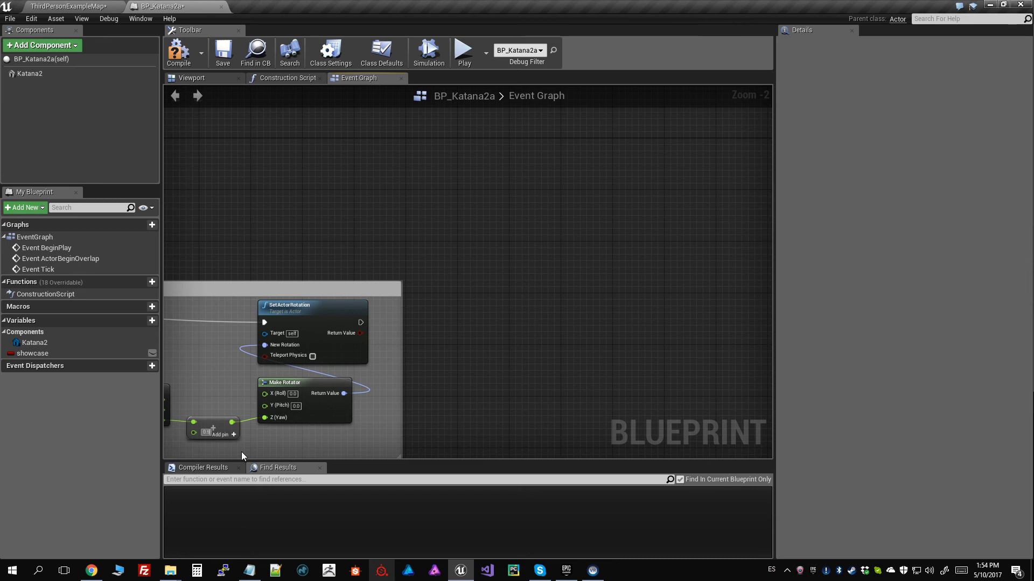
scroll(241, 451, down, 4)
right_drag(223, 400, 489, 328)
scroll(415, 318, up, 6)
scroll(411, 318, down, 5)
scroll(476, 337, down, 1)
drag(162, 62, 166, 59)
click(180, 56)
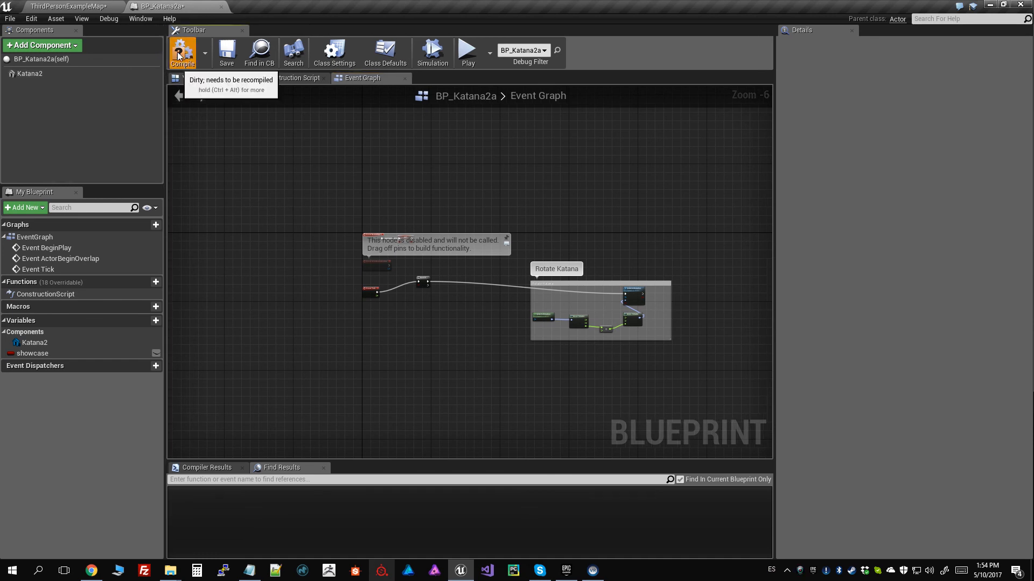
Step: Set the collision preset of the Katana2 component to OverlapAllDynamic
click(197, 78)
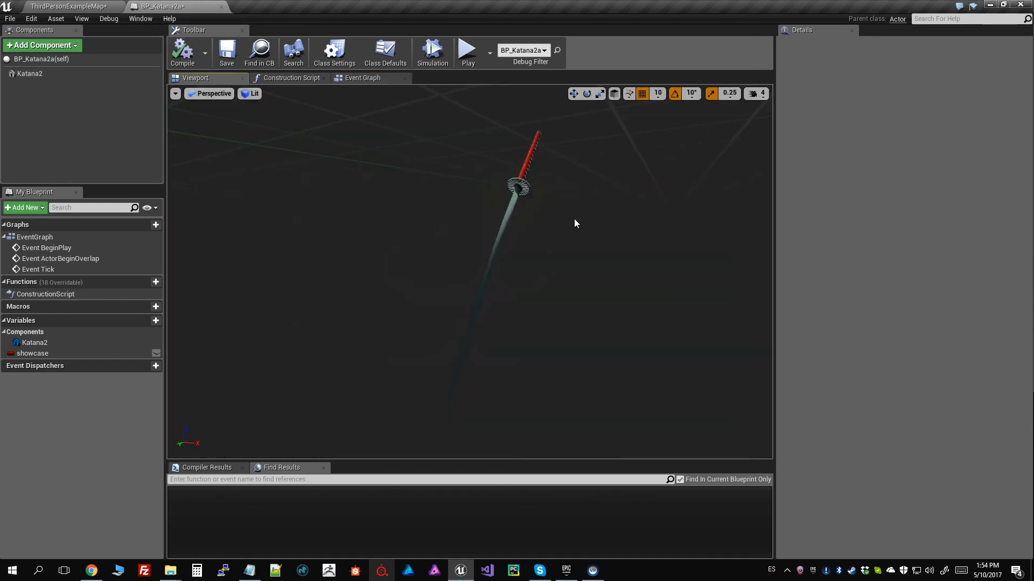
click(40, 76)
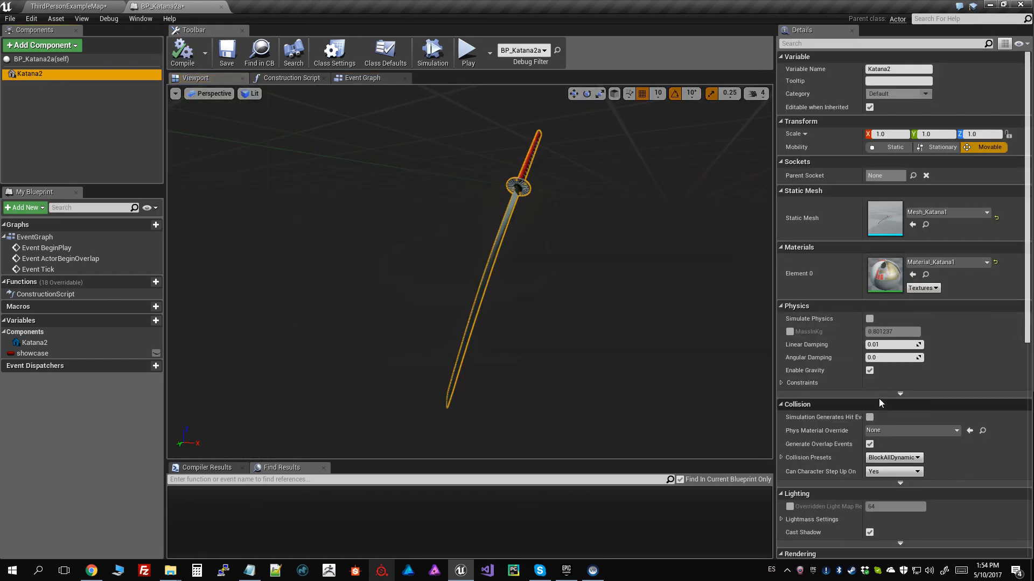
click(918, 457)
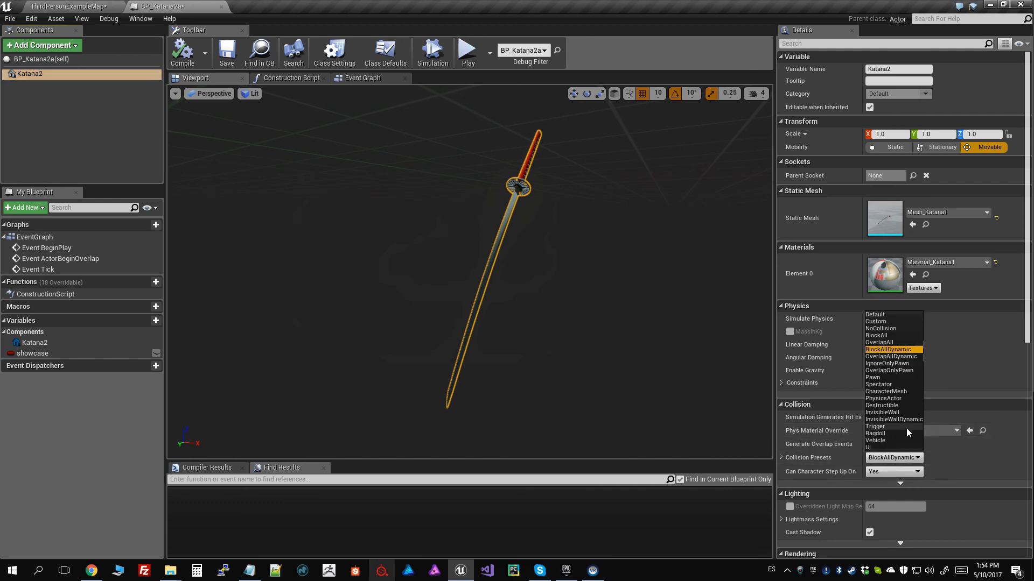
click(891, 357)
Step: Add an On Component Begin Overlap event for the Katana2 component to the event graph
scroll(1003, 366, down, 6)
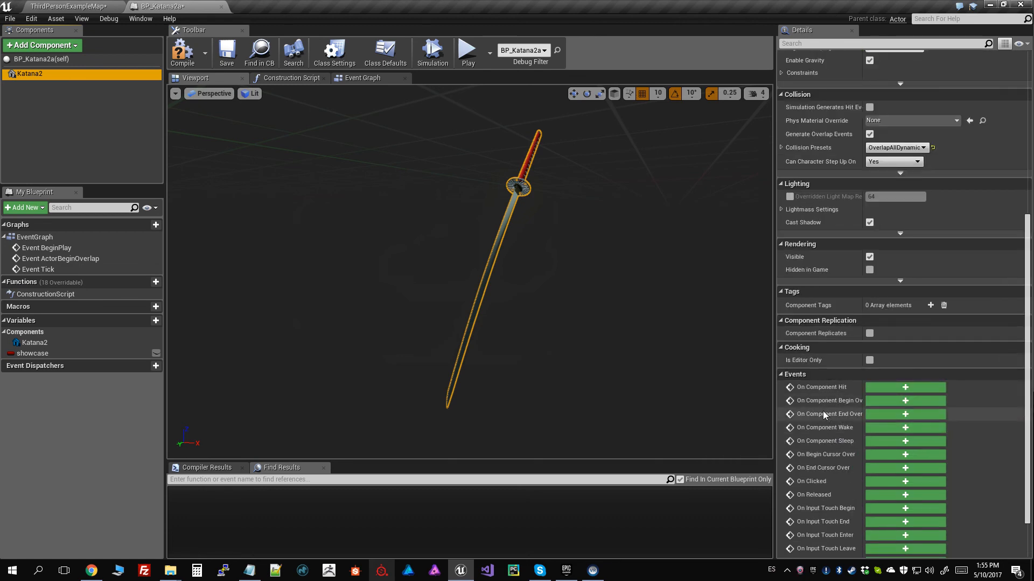
click(903, 401)
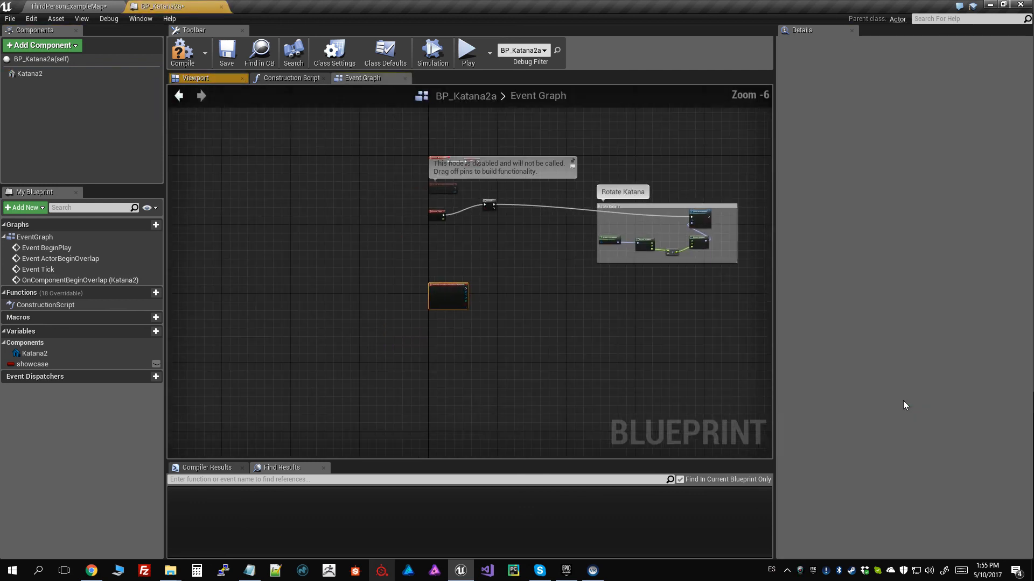
scroll(533, 219, down, 4)
scroll(514, 221, up, 3)
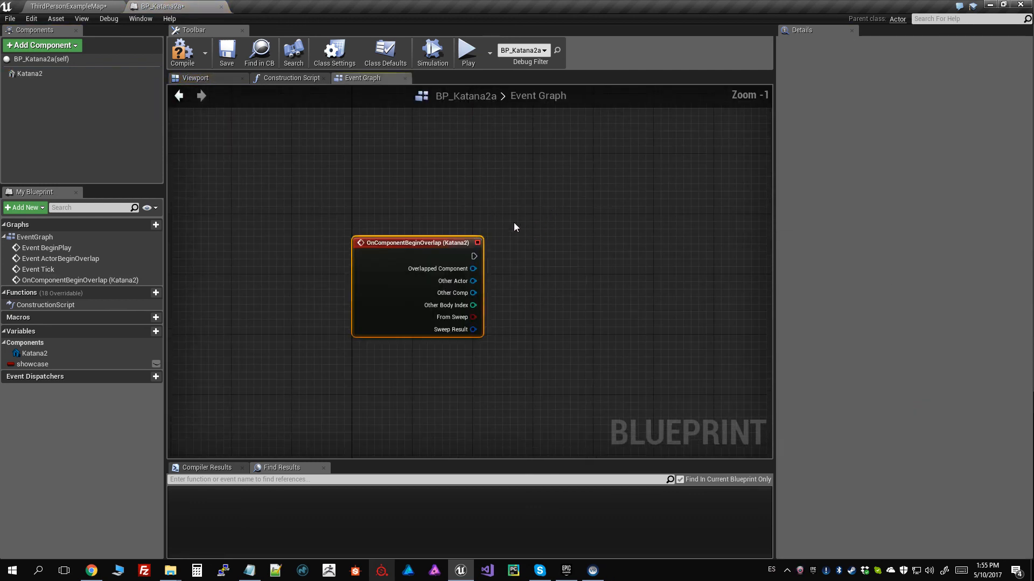
right_drag(584, 267, 452, 313)
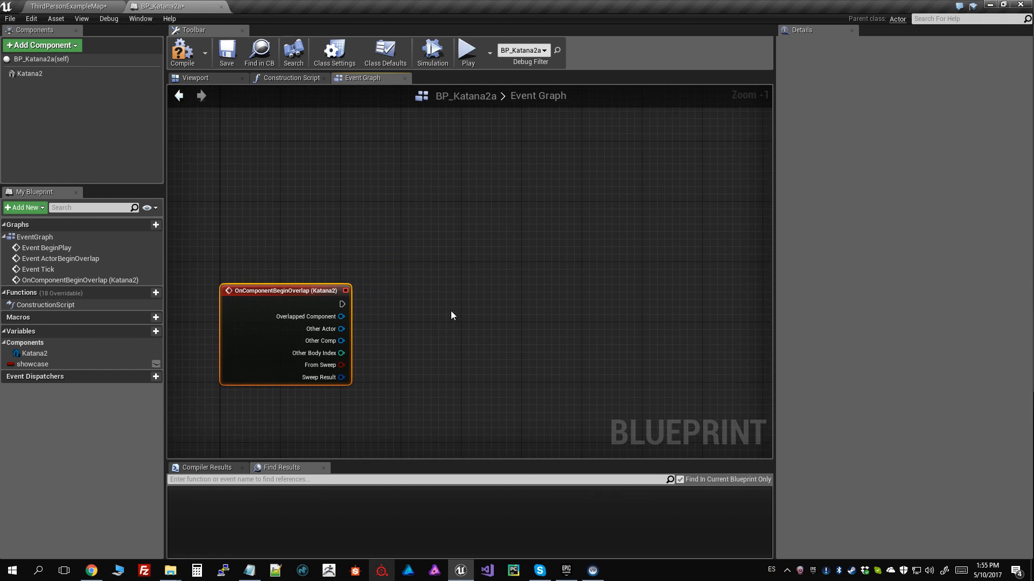
scroll(451, 314, up, 1)
scroll(355, 311, down, 1)
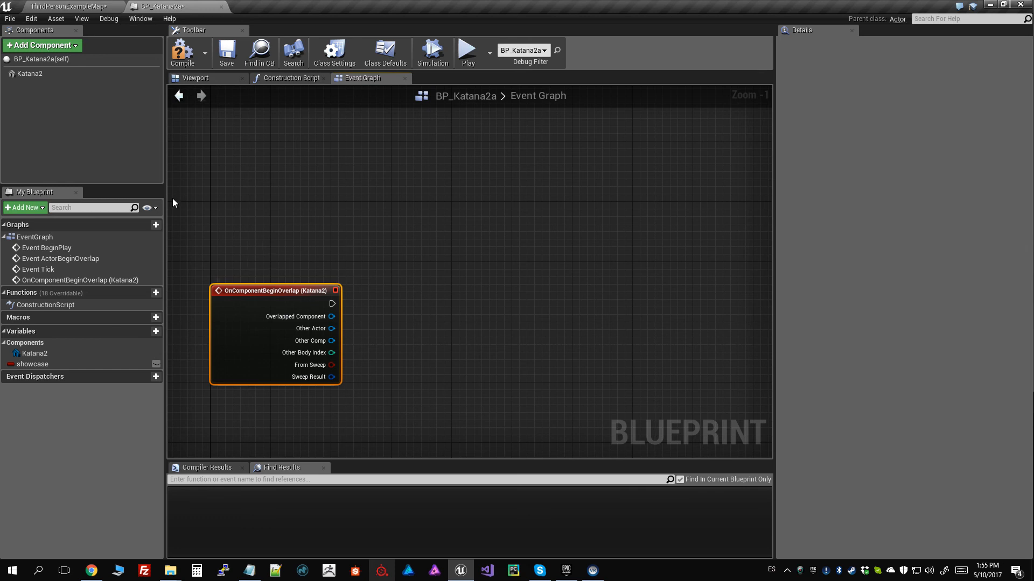
Step: Check the character's name in the level, and add a Cast To ThirdPersonCharacter node from the overlap event's Other Actor output, aligned beside it
click(81, 7)
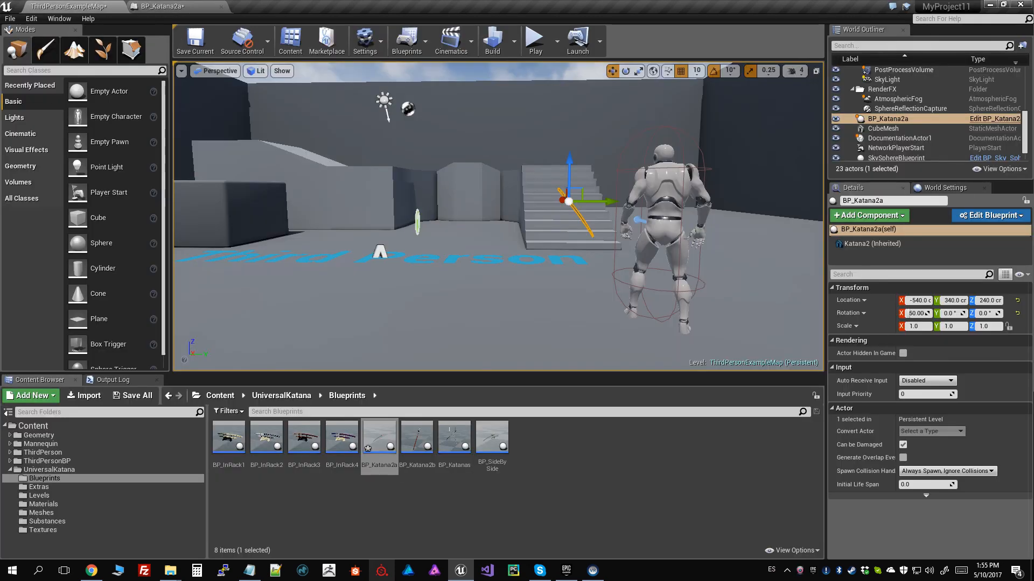
scroll(919, 156, down, 1)
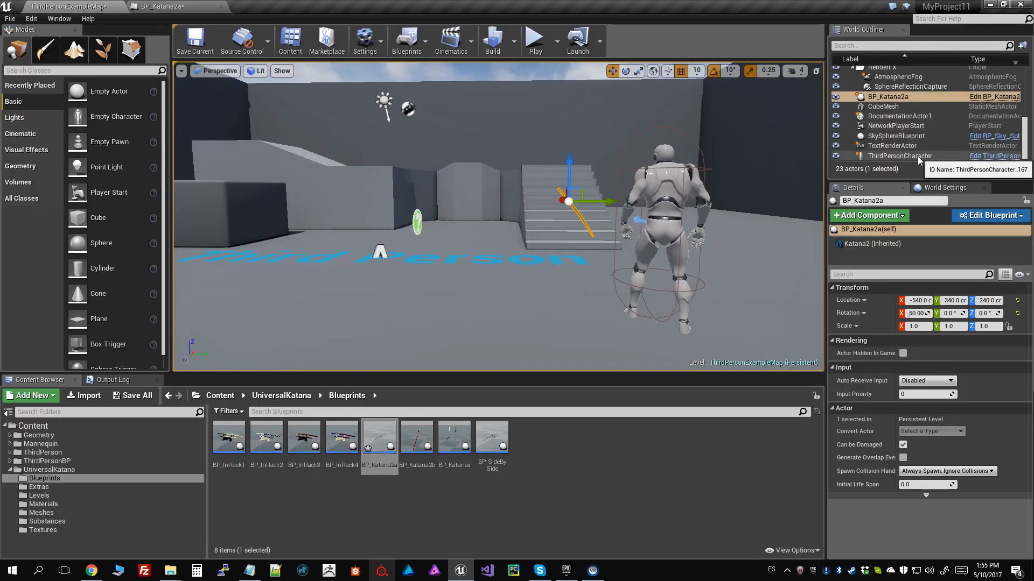
click(181, 7)
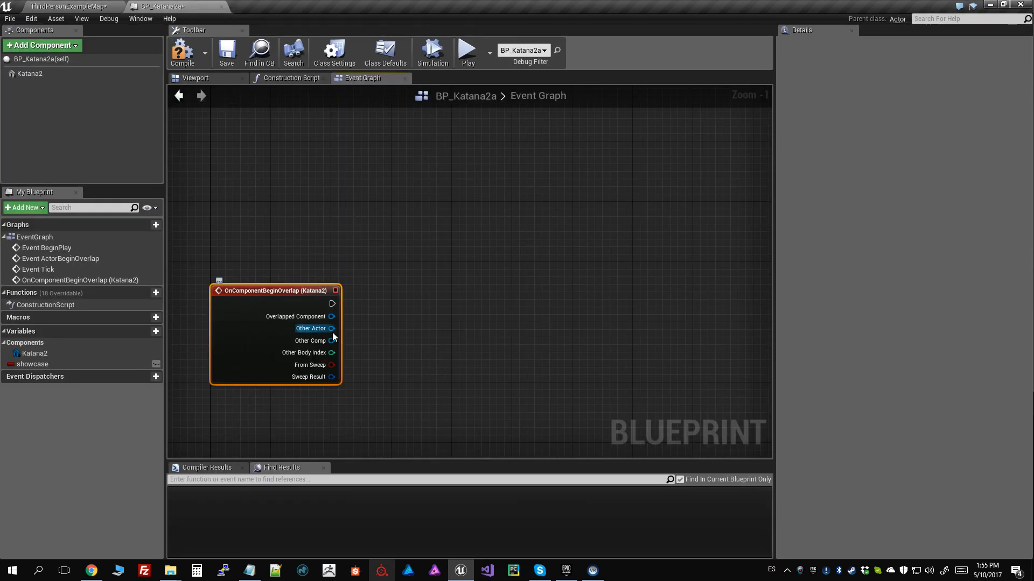
drag(332, 329, 439, 292)
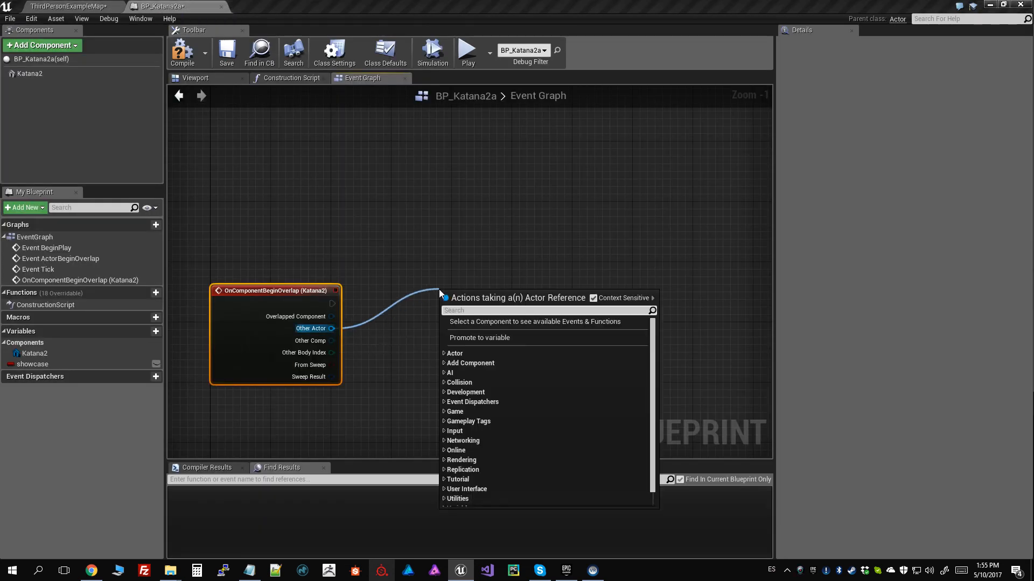
text(cast to thir)
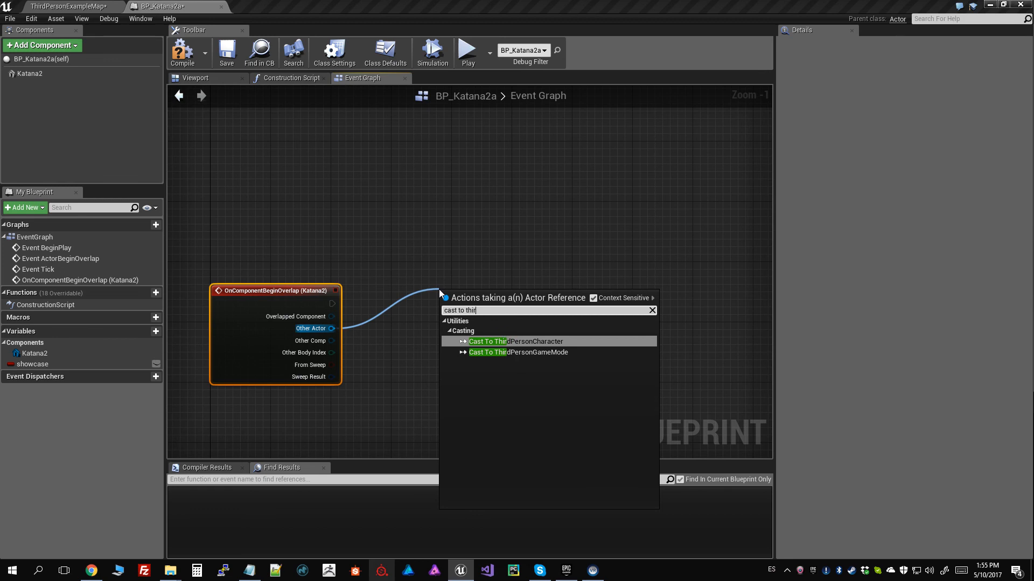
click(523, 341)
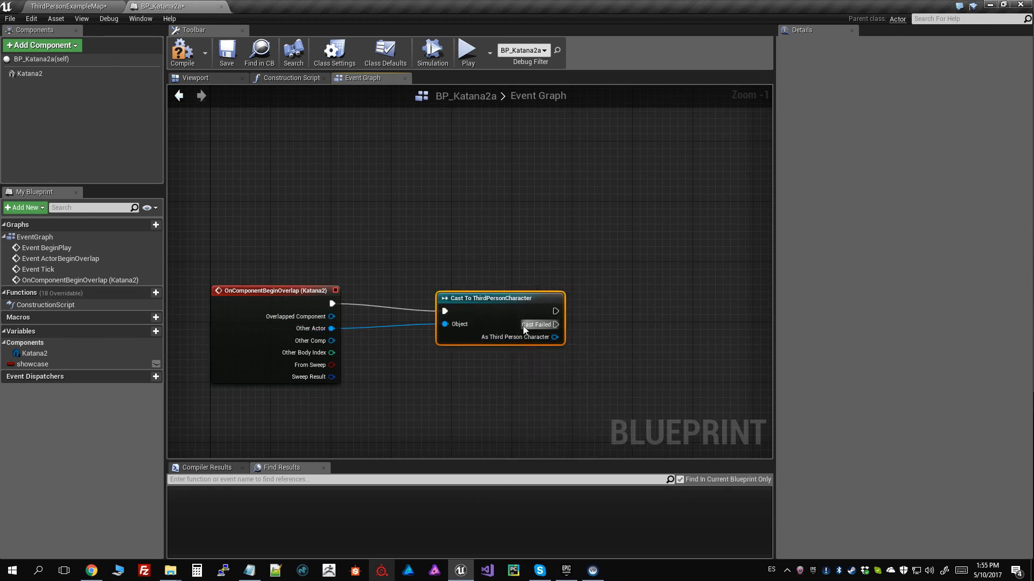
drag(490, 304, 450, 295)
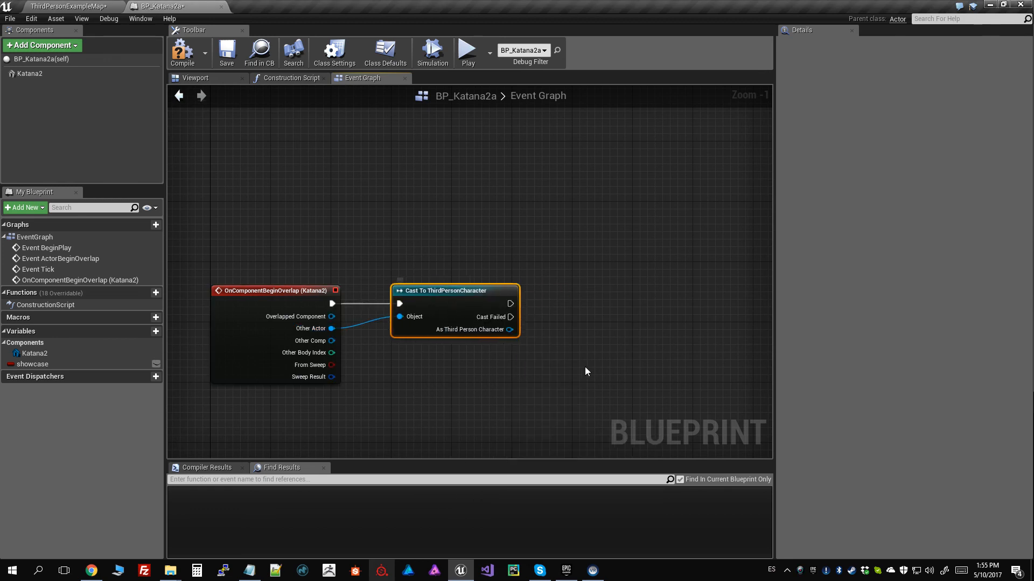
Step: Add an actor-targeted AttachToComponent node after the successful ThirdPersonCharacter cast and align it with the execution line
right_drag(585, 367, 443, 398)
scroll(411, 390, up, 1)
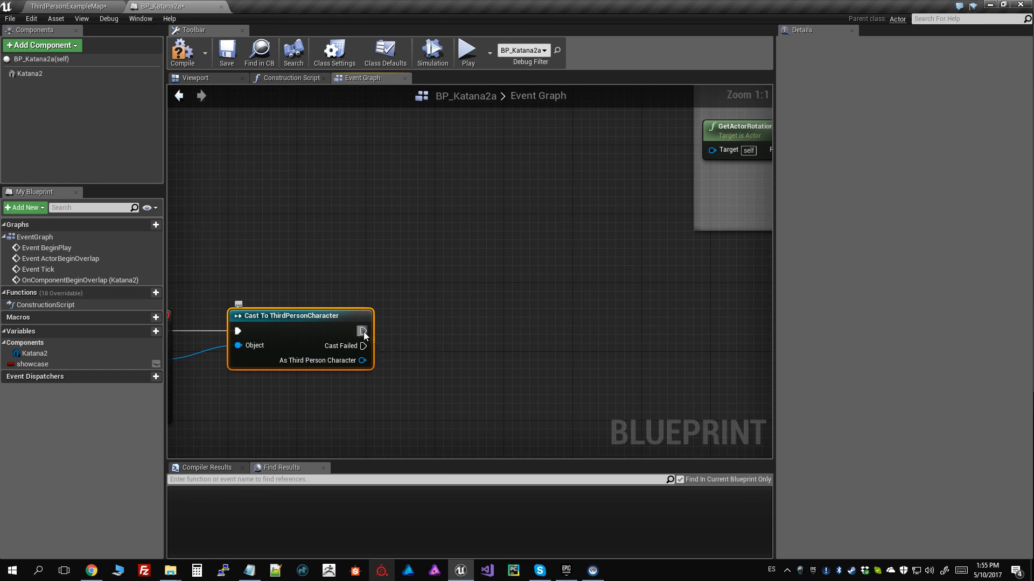
drag(360, 330, 503, 325)
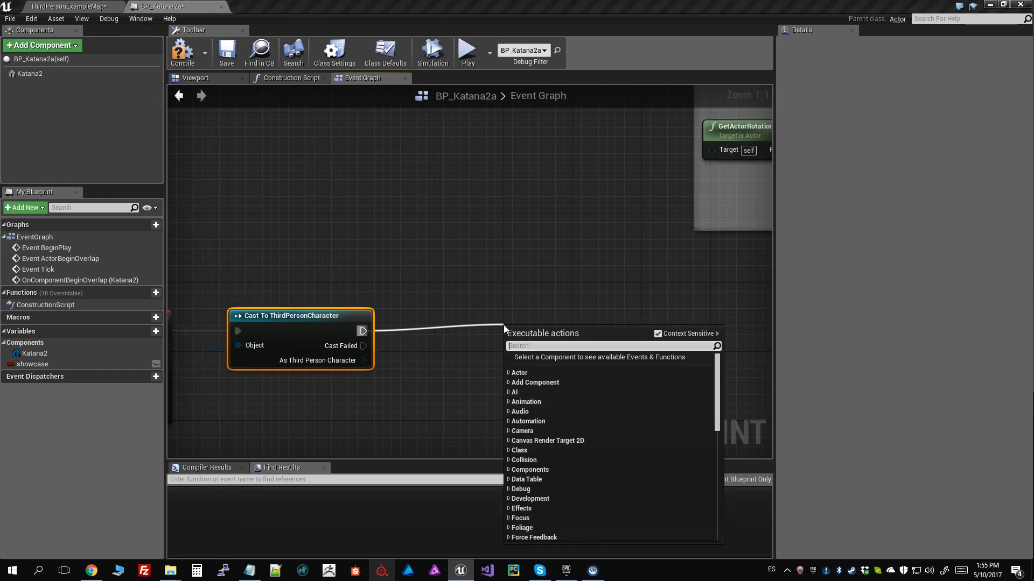
text(attach)
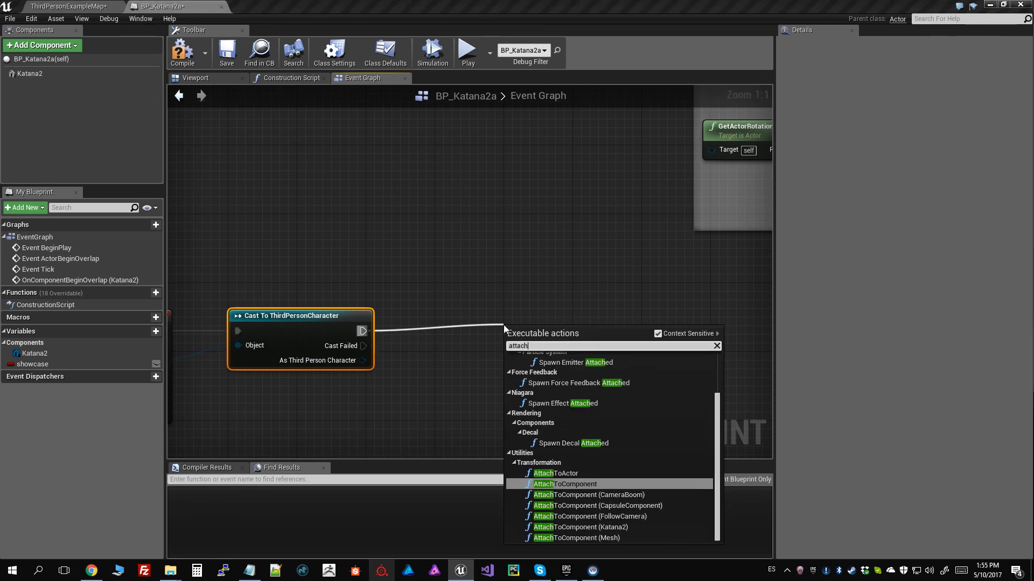
click(567, 483)
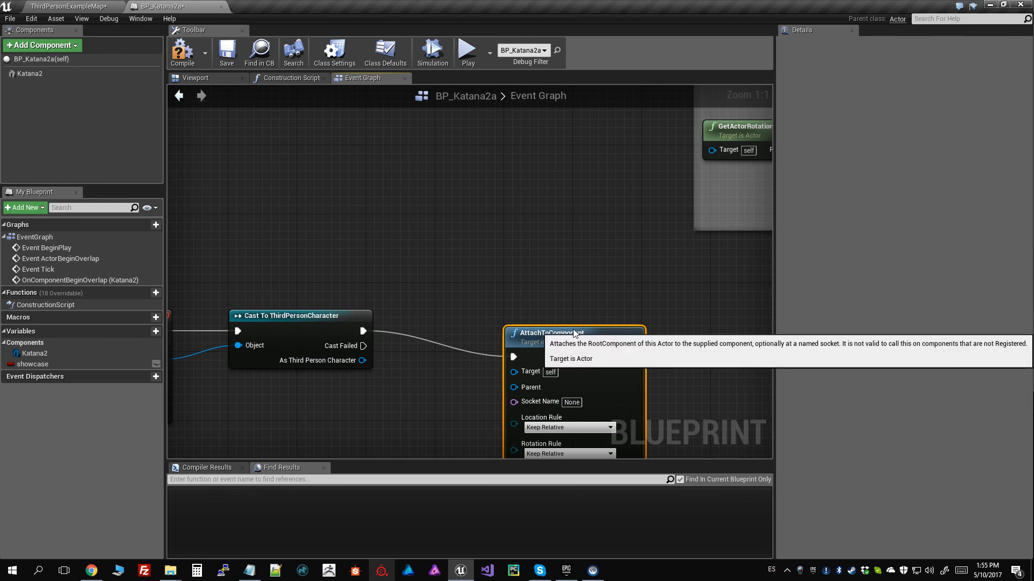
drag(573, 334, 592, 311)
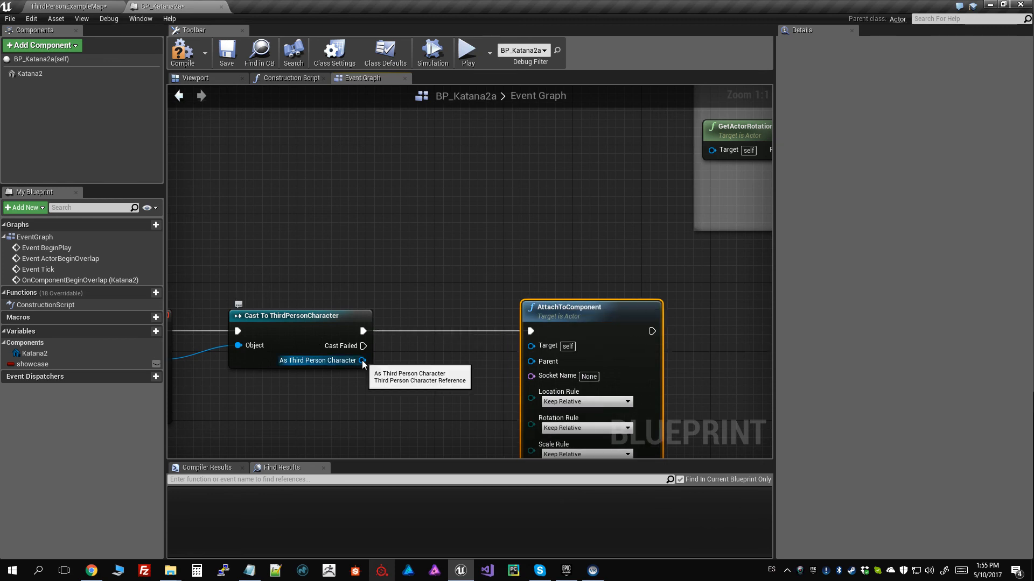
Step: Get the Mesh from the cast's As Third Person Character output and connect it to AttachToComponent's Parent input
drag(363, 361, 266, 403)
text(getmesh)
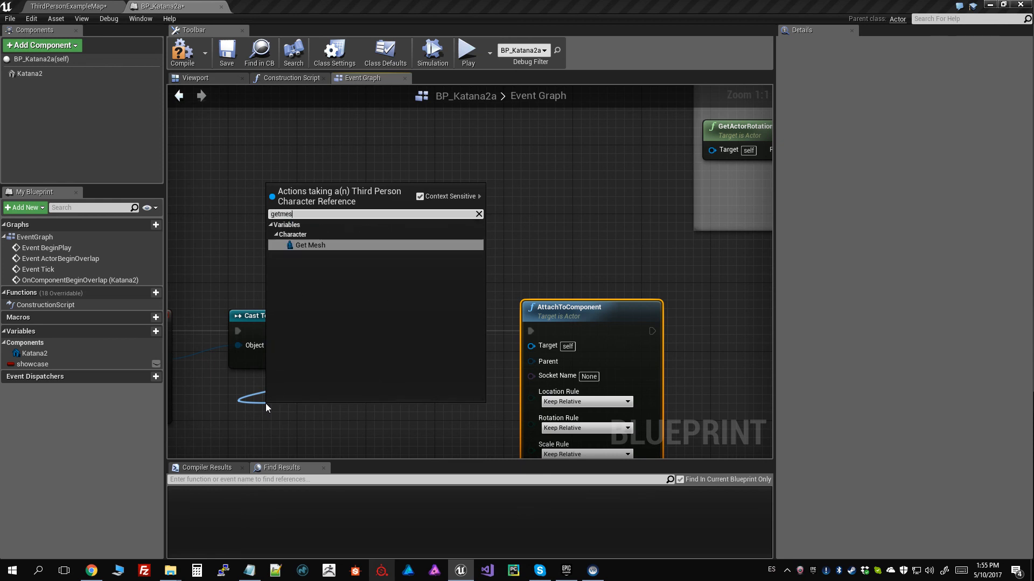
click(310, 245)
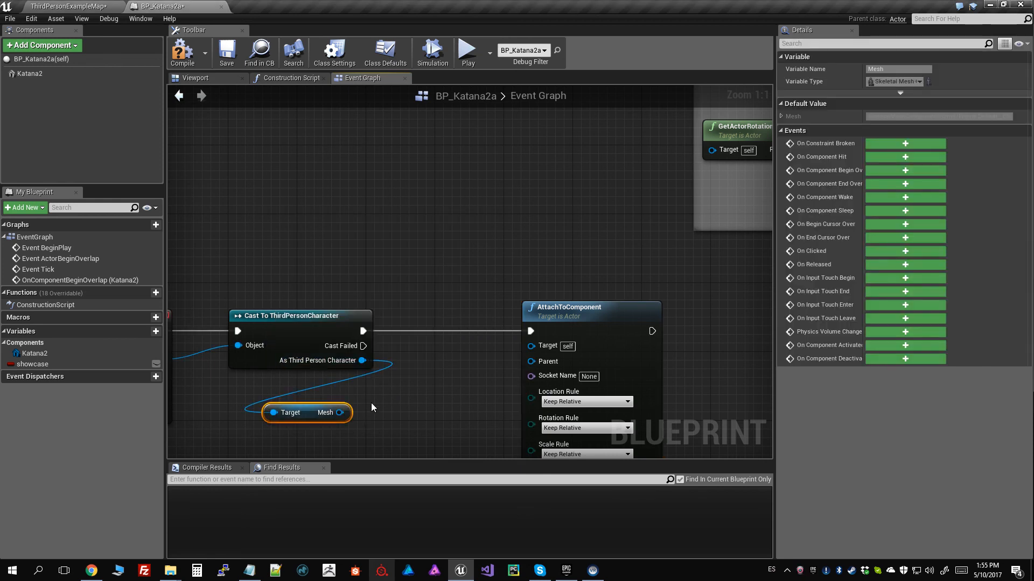
drag(339, 412, 531, 361)
Step: Set AttachToComponent's socket name to rightHandSocket and its location, rotation and scale rules to Snap to Target
right_drag(519, 389, 431, 273)
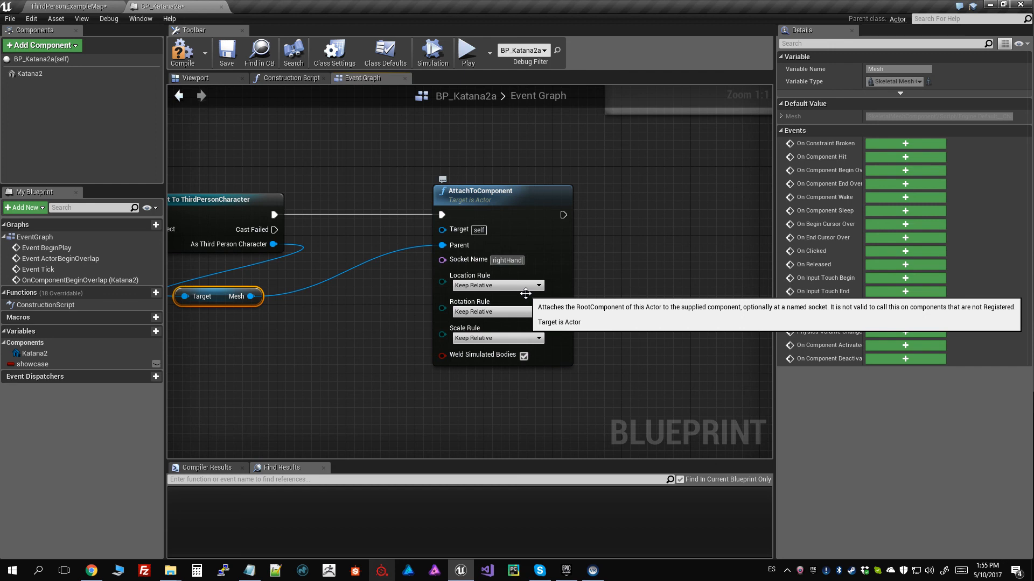
text(Socket)
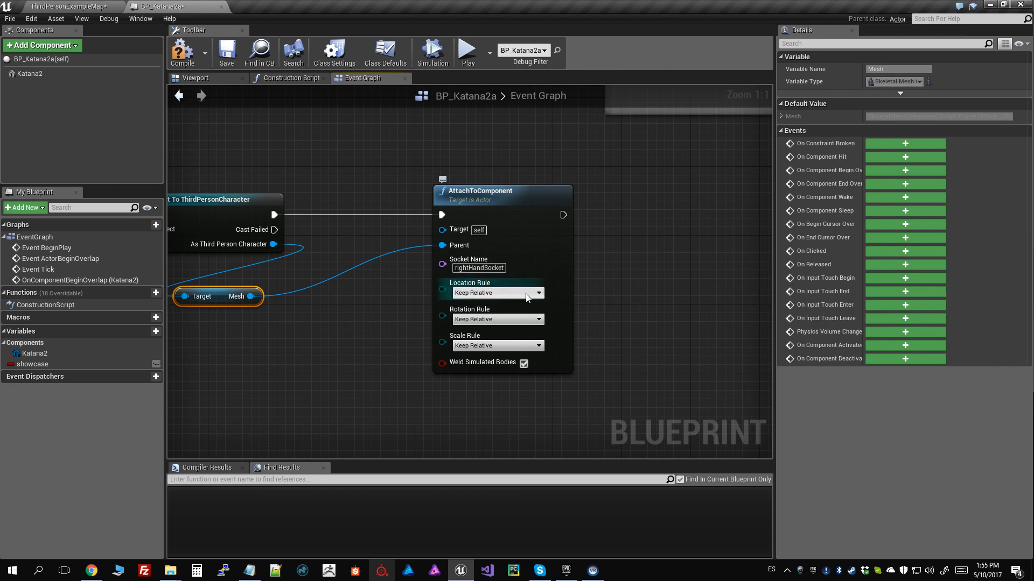
click(495, 293)
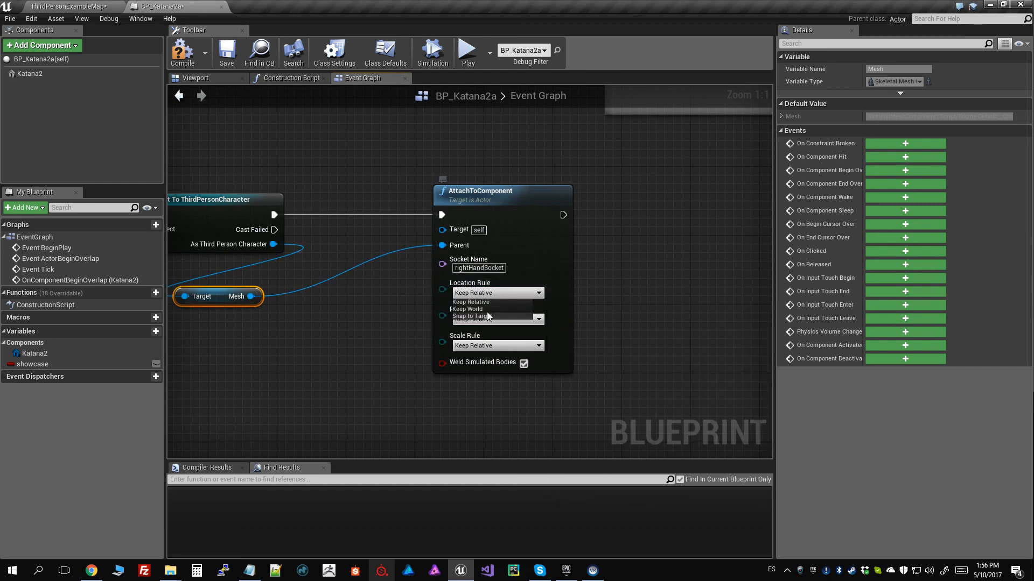
click(486, 316)
click(490, 319)
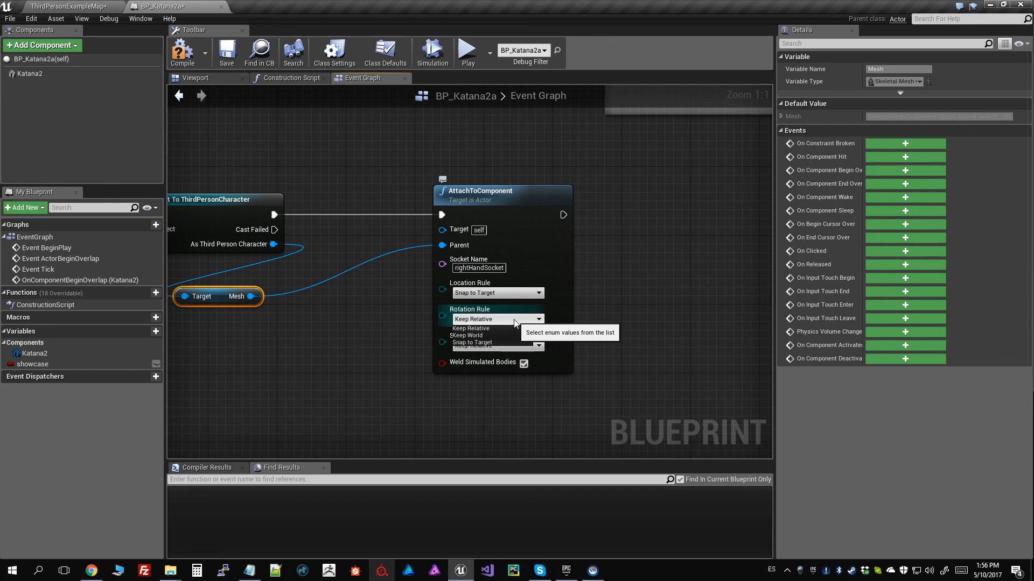
click(486, 344)
click(494, 345)
click(494, 367)
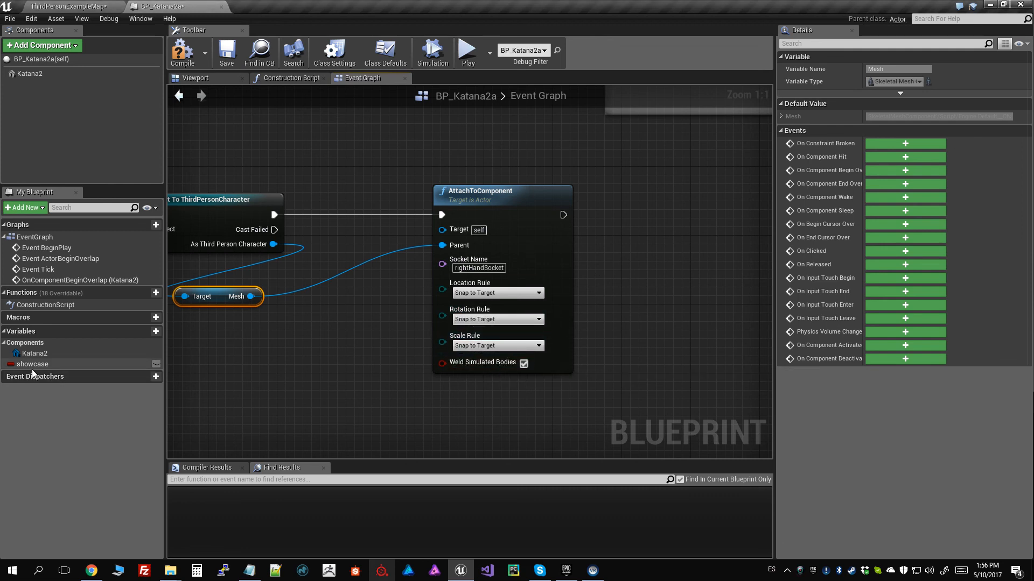
Step: Add a SET node for showcase with the value false after AttachToComponent, and compile and save the blueprint
drag(31, 366, 658, 216)
drag(563, 215, 657, 207)
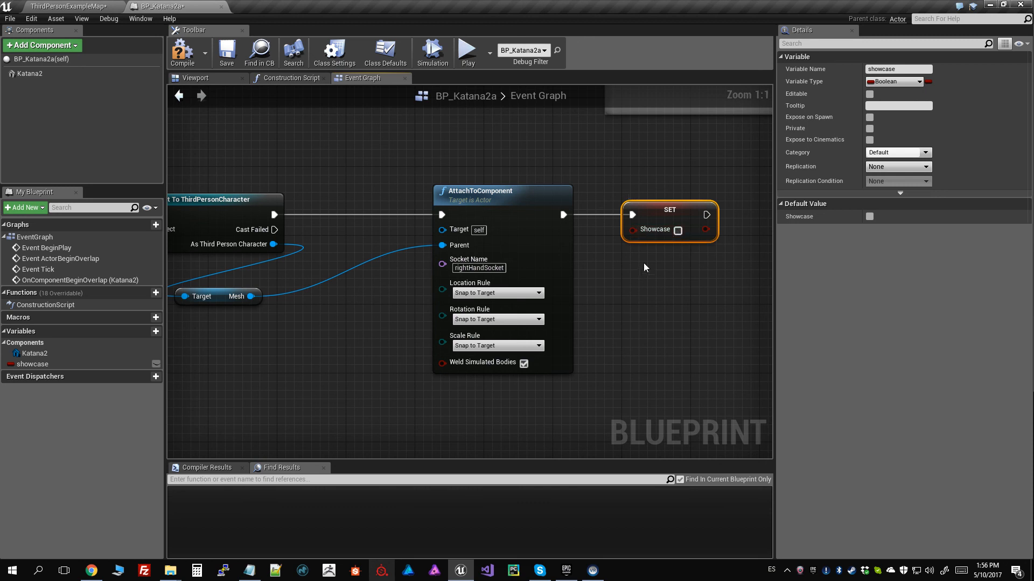
click(182, 51)
click(227, 51)
Step: Play the ThirdPersonExampleMap level and run the character into the katana to test the pickup, ending the session after the test
click(80, 6)
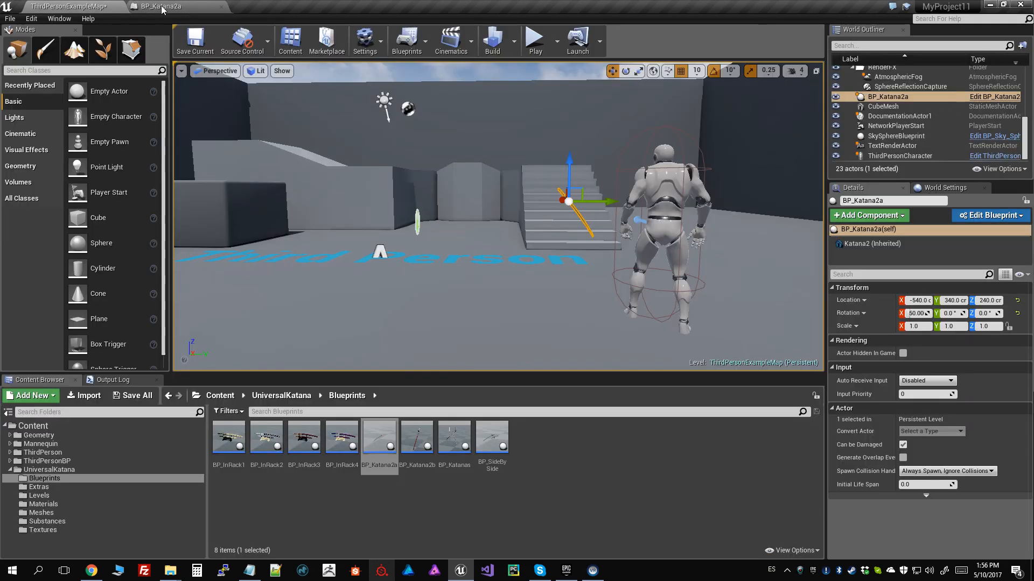
right_drag(603, 243, 622, 255)
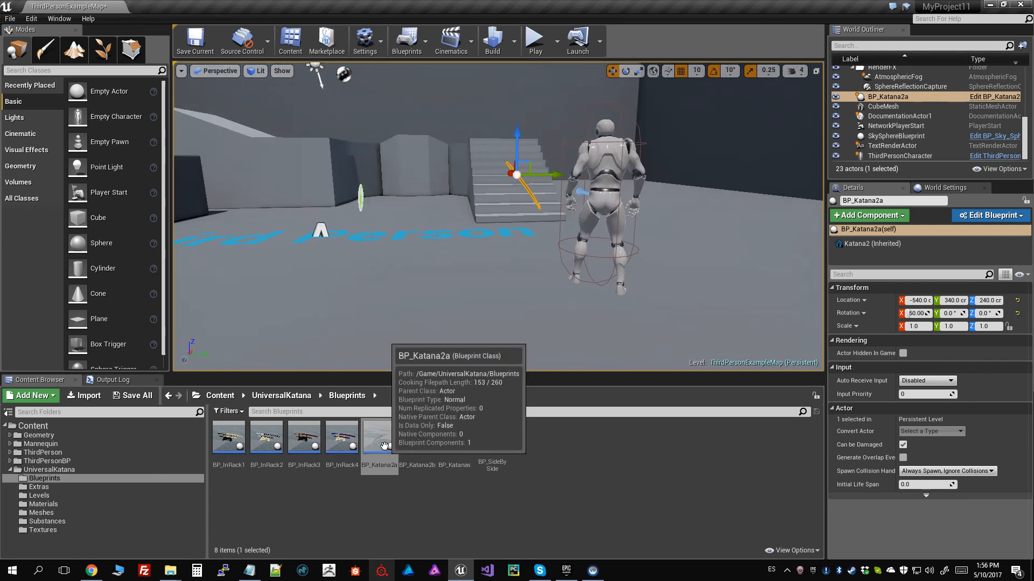
click(534, 40)
key(d)
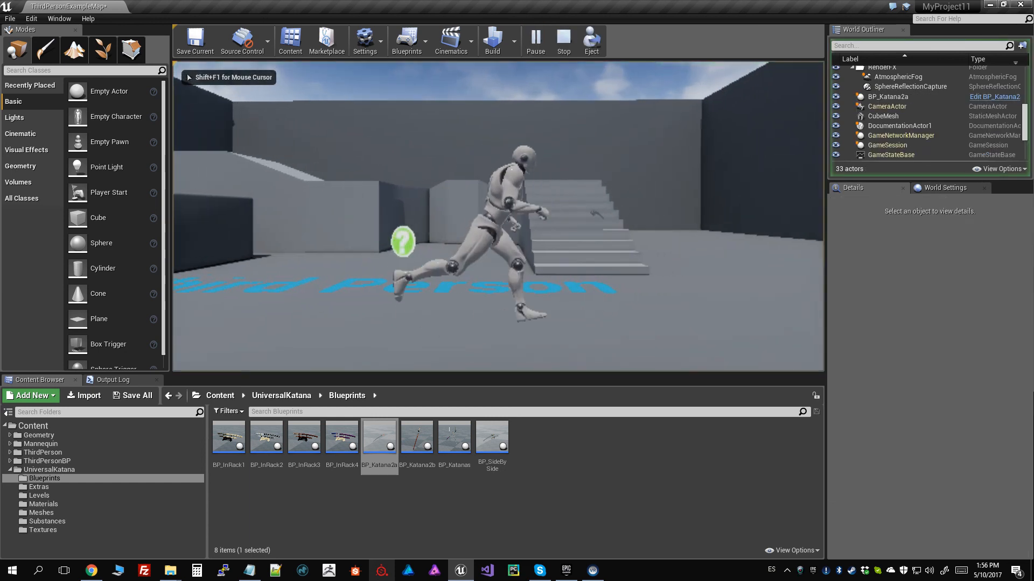
key(w)
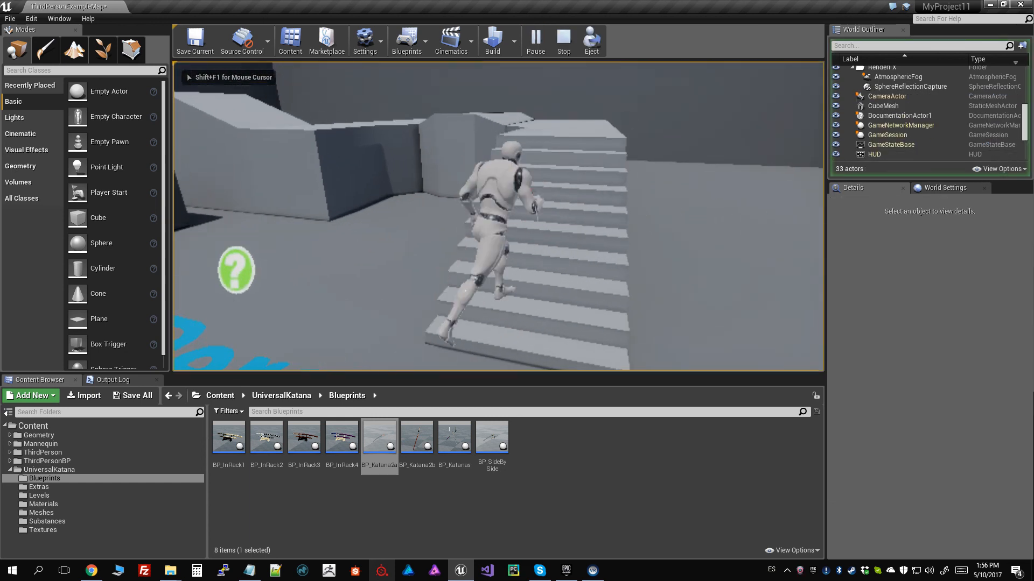
key(s)
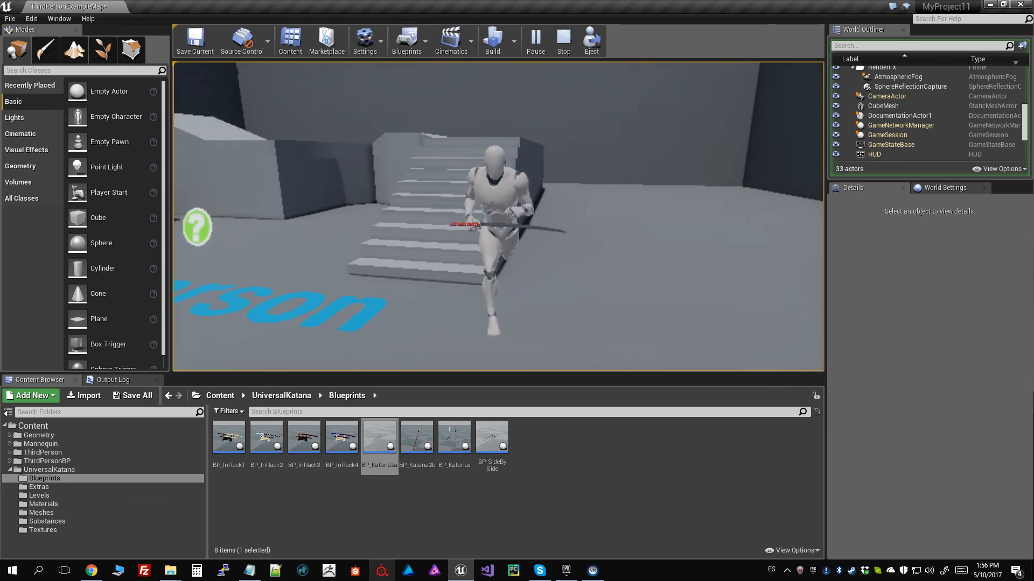
key(Escape)
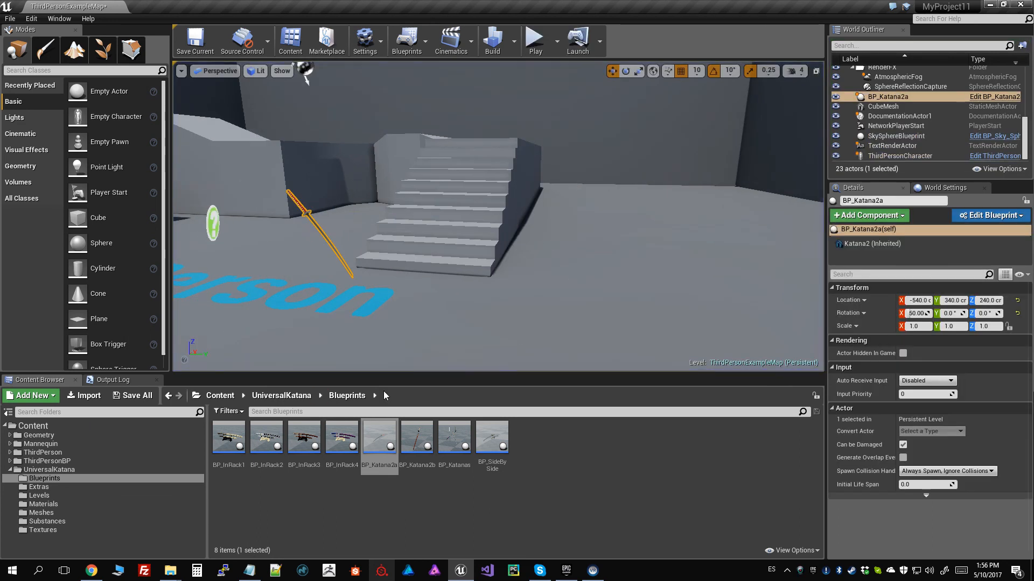
Step: Open the BP_Katana2a blueprint and connect the showcase variable to the Condition of the Branch after Event Tick
double_click(386, 438)
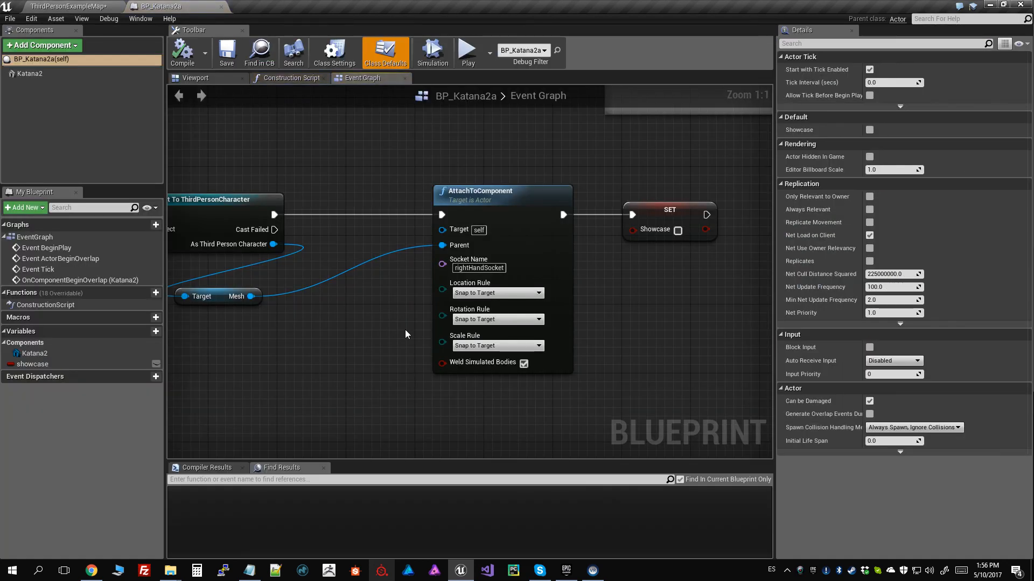
scroll(398, 333, down, 3)
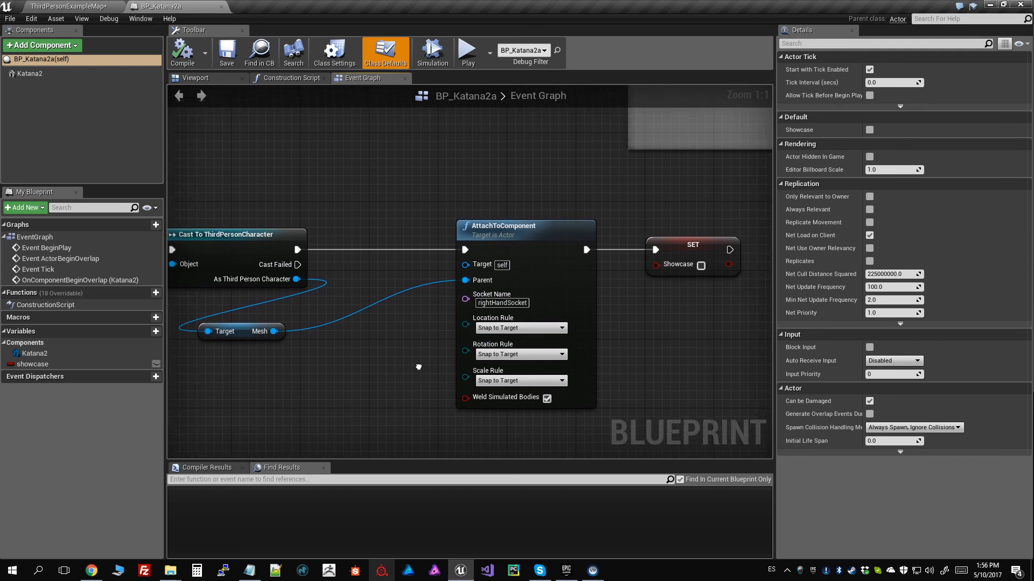
scroll(463, 268, down, 2)
right_drag(479, 182, 547, 250)
scroll(480, 209, up, 4)
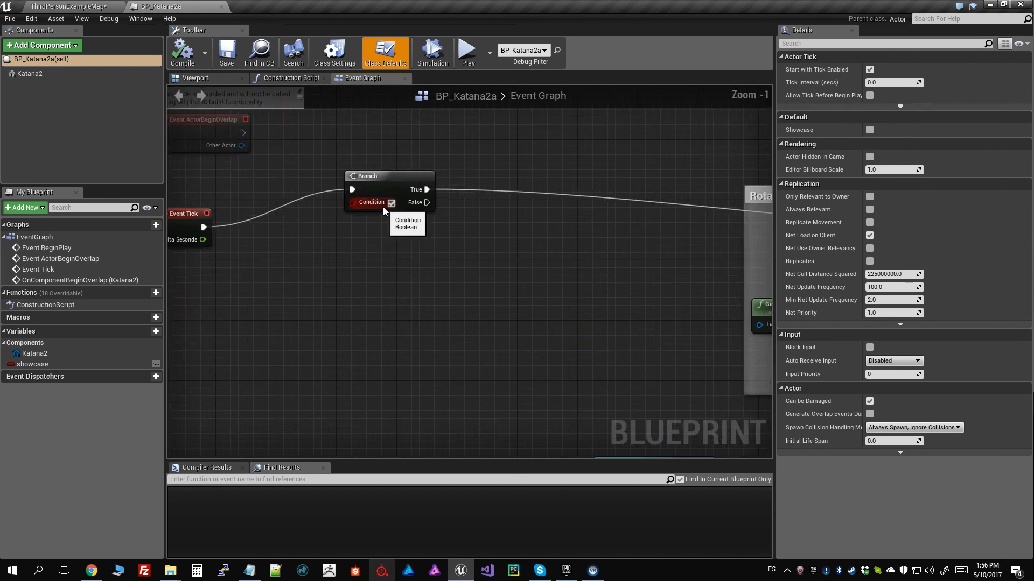
drag(33, 364, 352, 202)
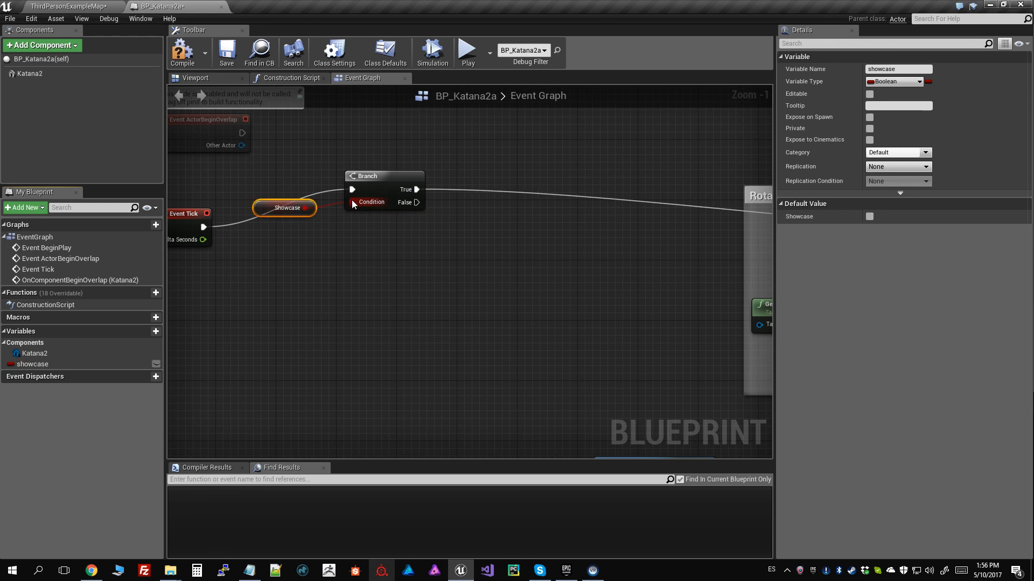
Step: Align the Branch and Showcase nodes with Event Tick, compile and save the blueprint, and close it
drag(295, 151, 364, 235)
drag(390, 174, 424, 208)
click(385, 170)
click(189, 43)
click(221, 48)
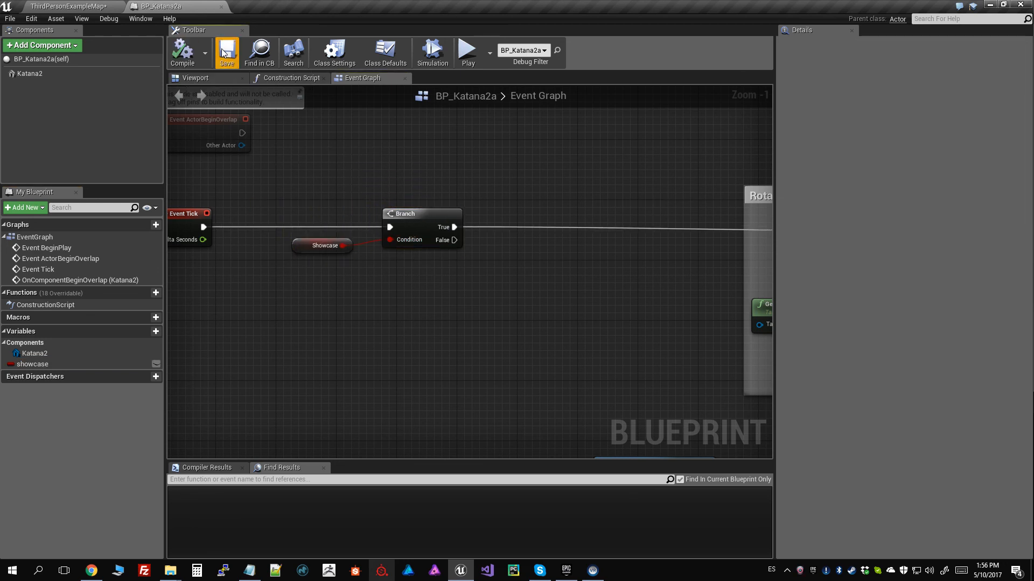
click(221, 6)
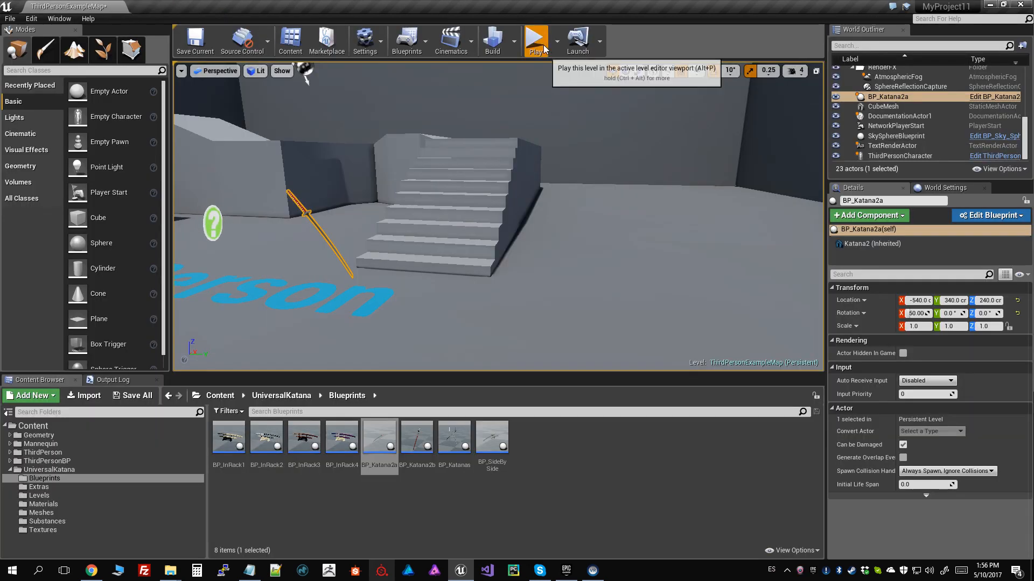
Step: Play the level, pick up the katana, run and jump around to check how it follows the hand, and end the session
click(535, 40)
key(w)
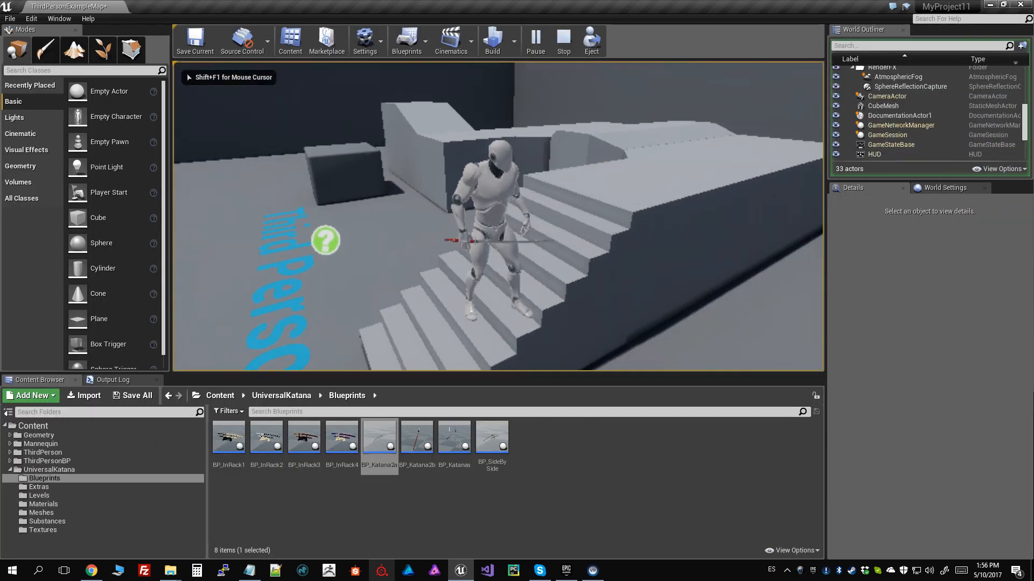
key(w)
key(space)
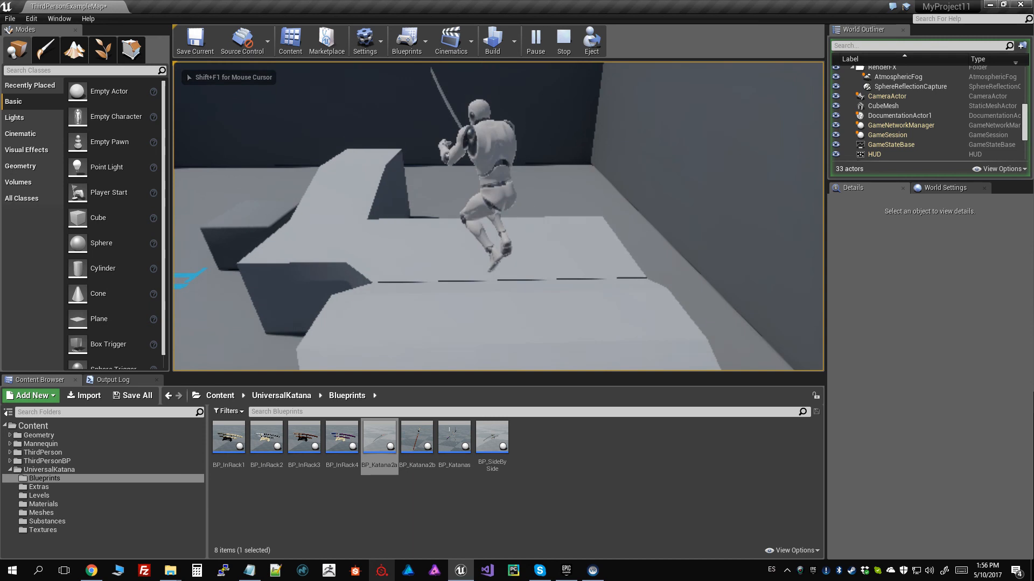
key(w)
key(space)
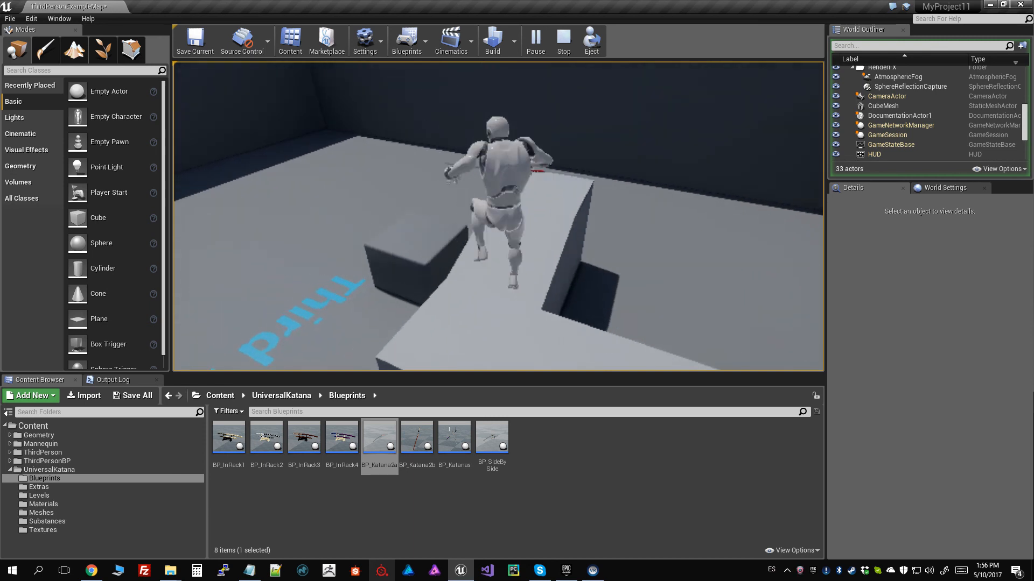
key(w)
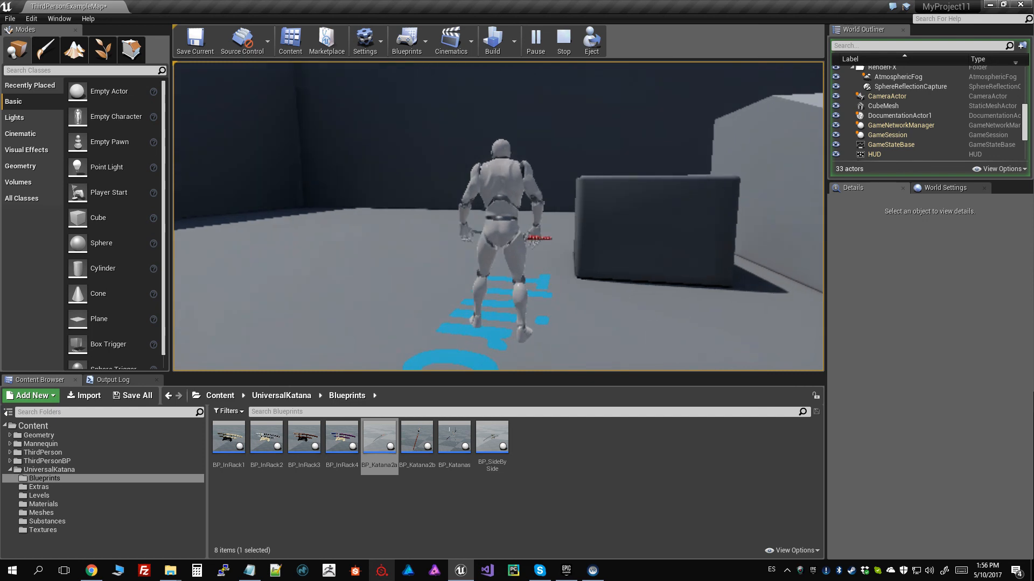
key(w)
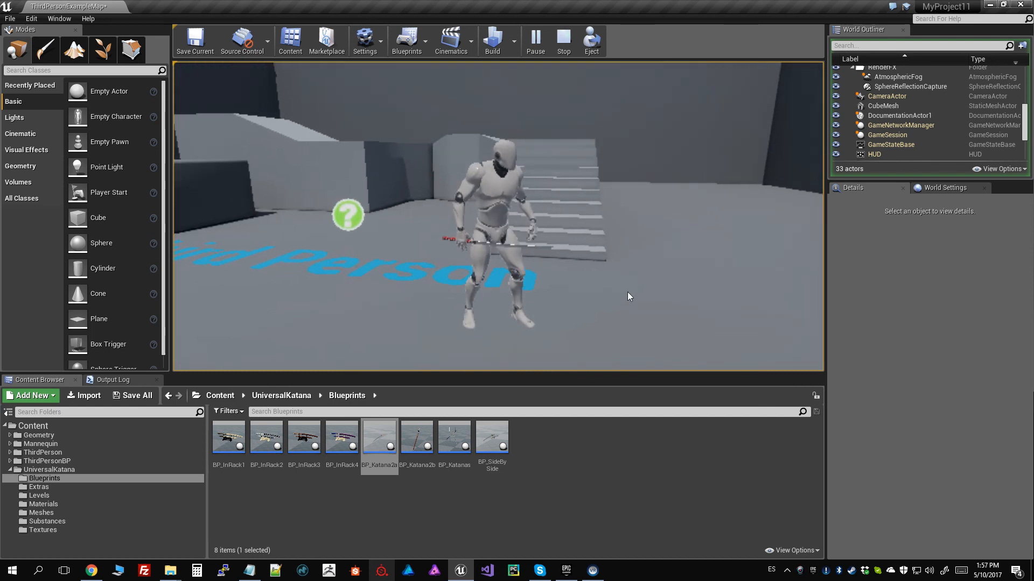
key(Escape)
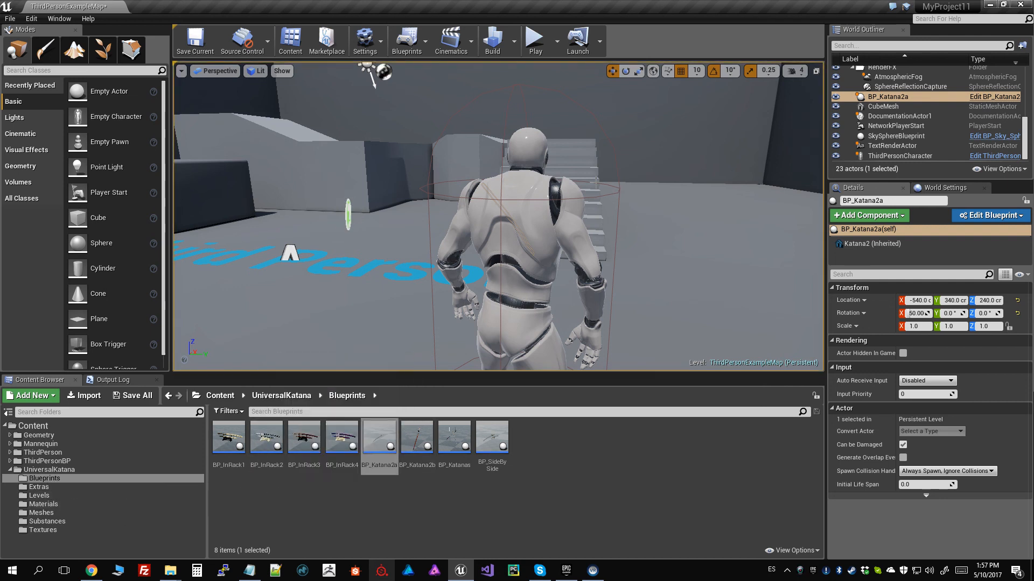
scroll(526, 253, down, 3)
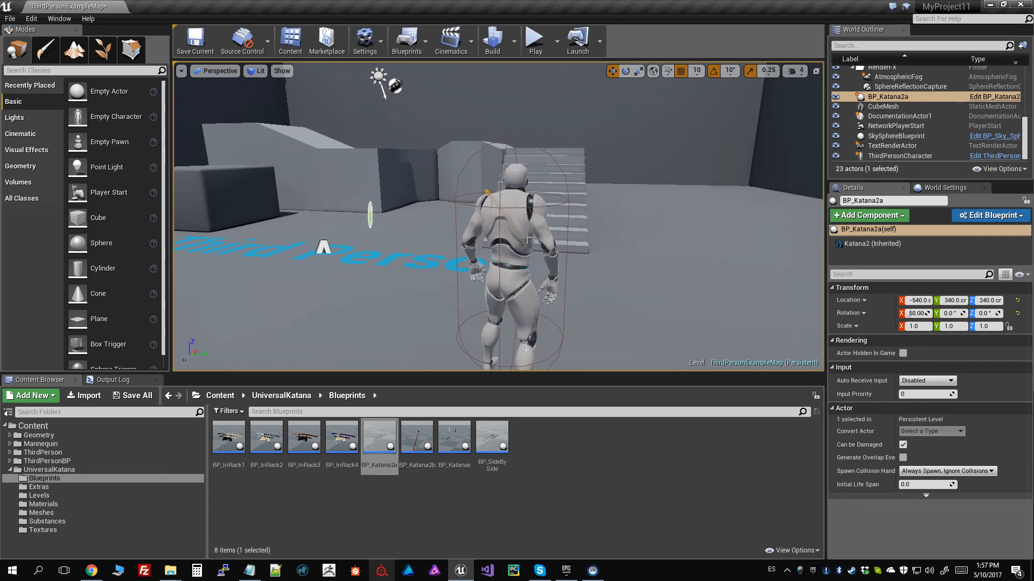